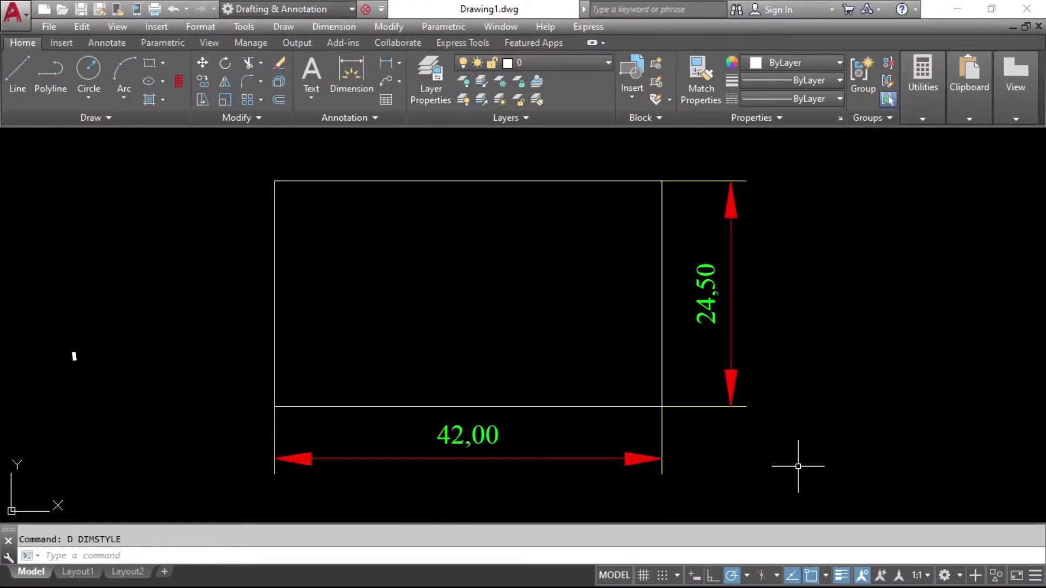
Run DIMSTYLE via the D alias to list the dimension styles, with style 01 current
type("D")
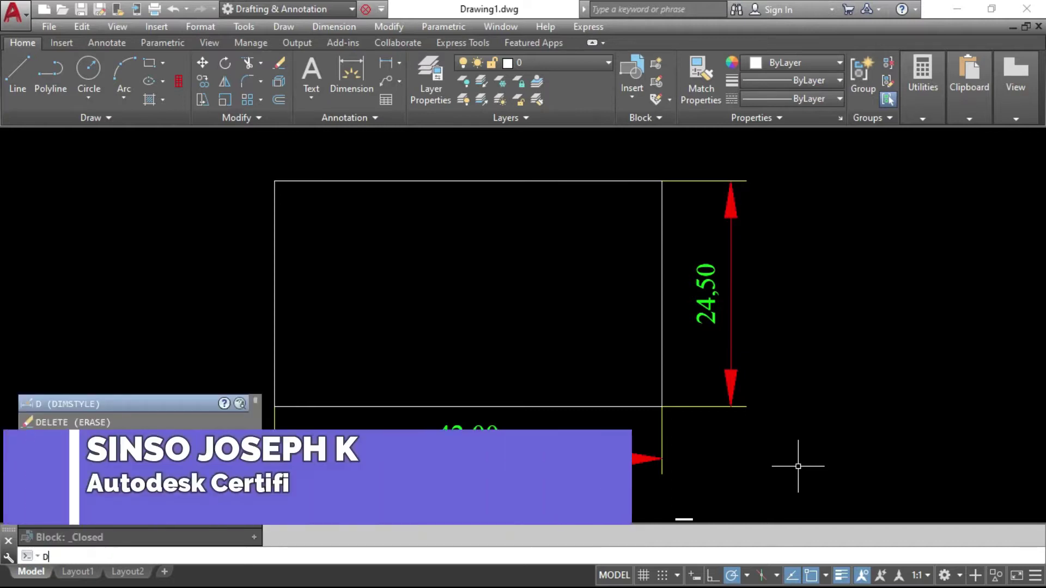
key("Return")
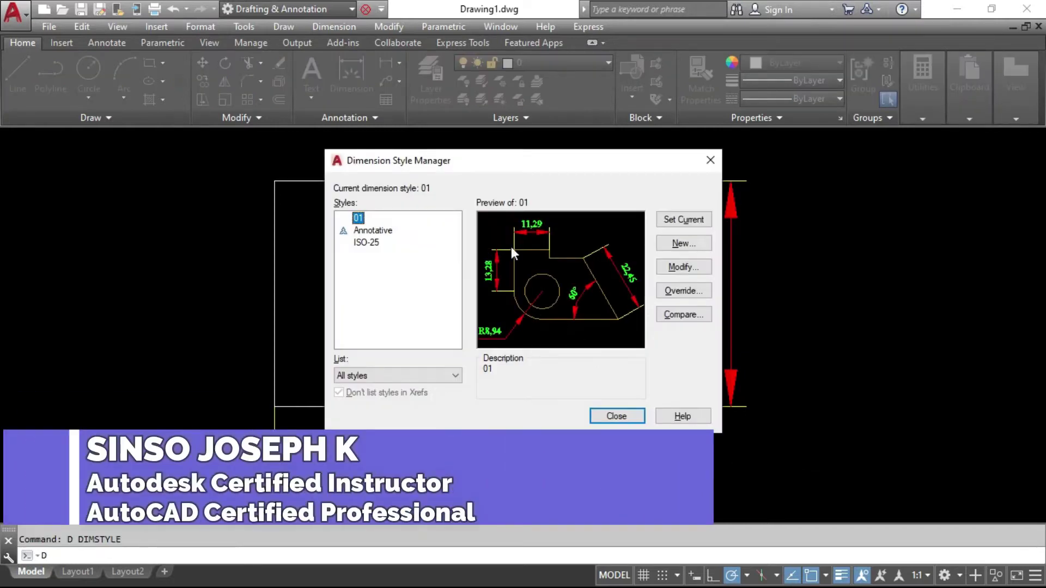
Keep style 01's linear units Decimal and set precision to 0.000, giving 42,000 and 24,500
left_click(667, 268)
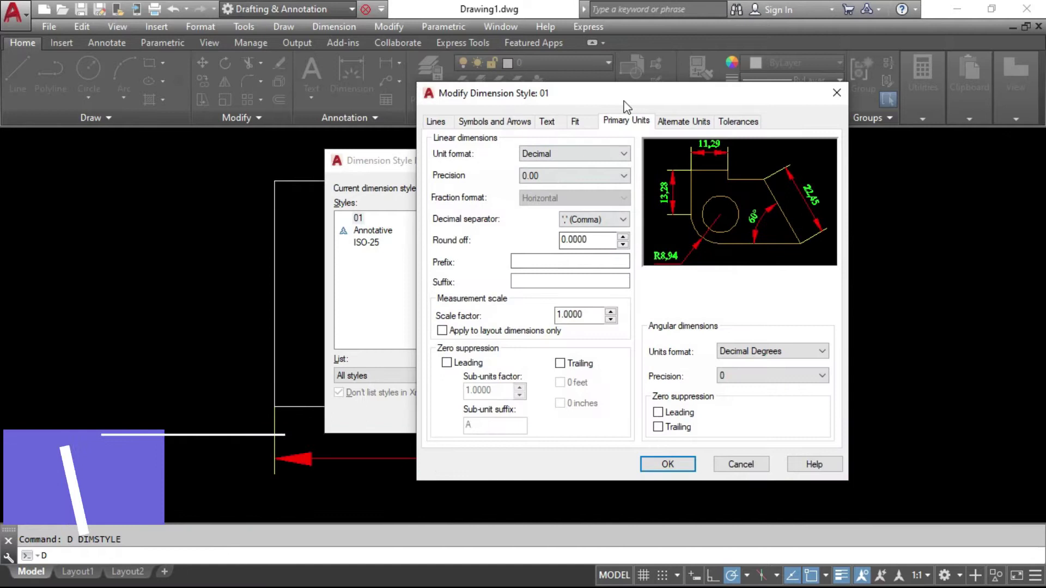
left_click_drag(624, 102, 560, 98)
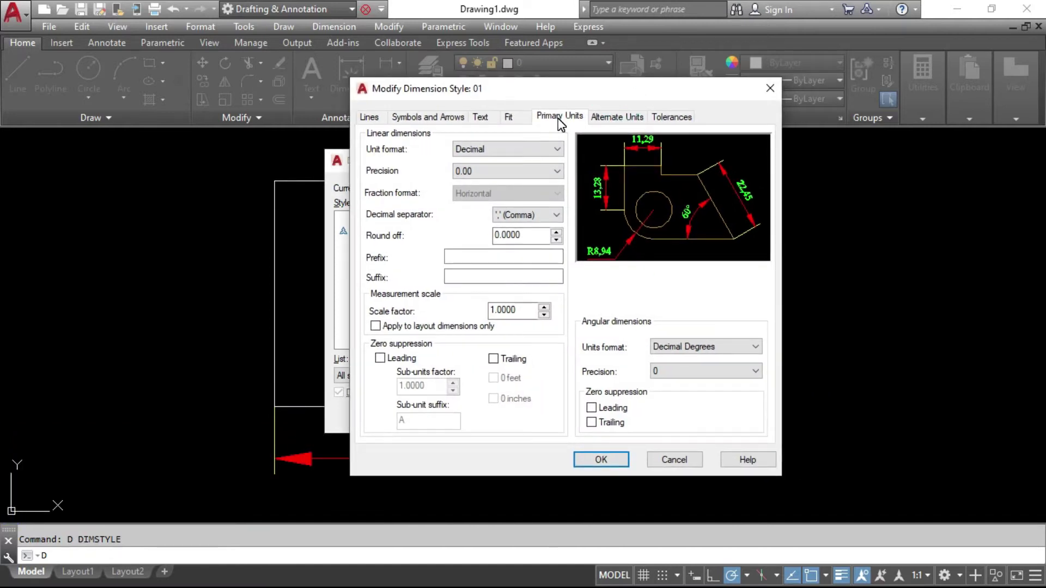
left_click(558, 118)
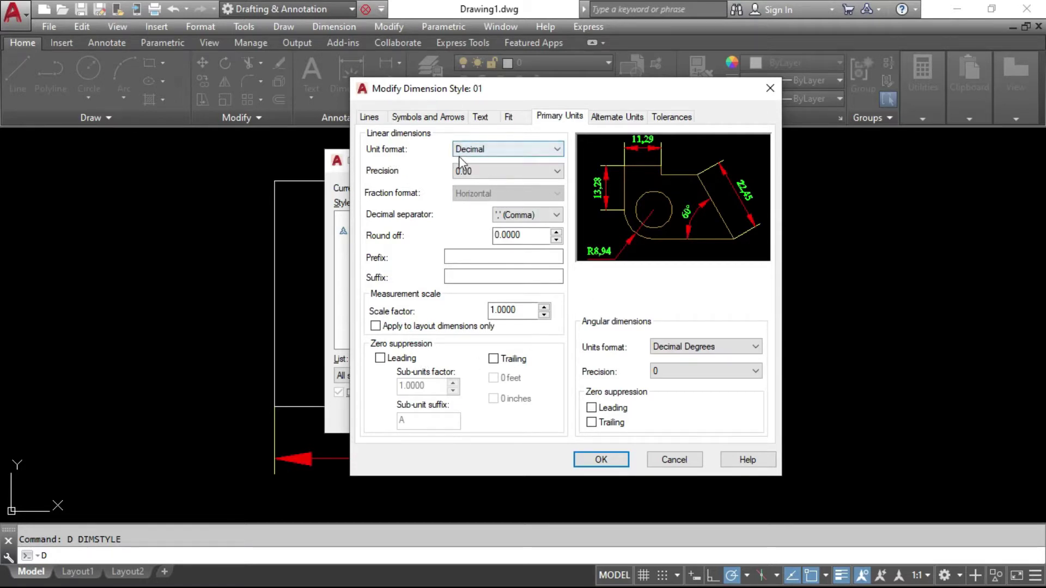
left_click(484, 148)
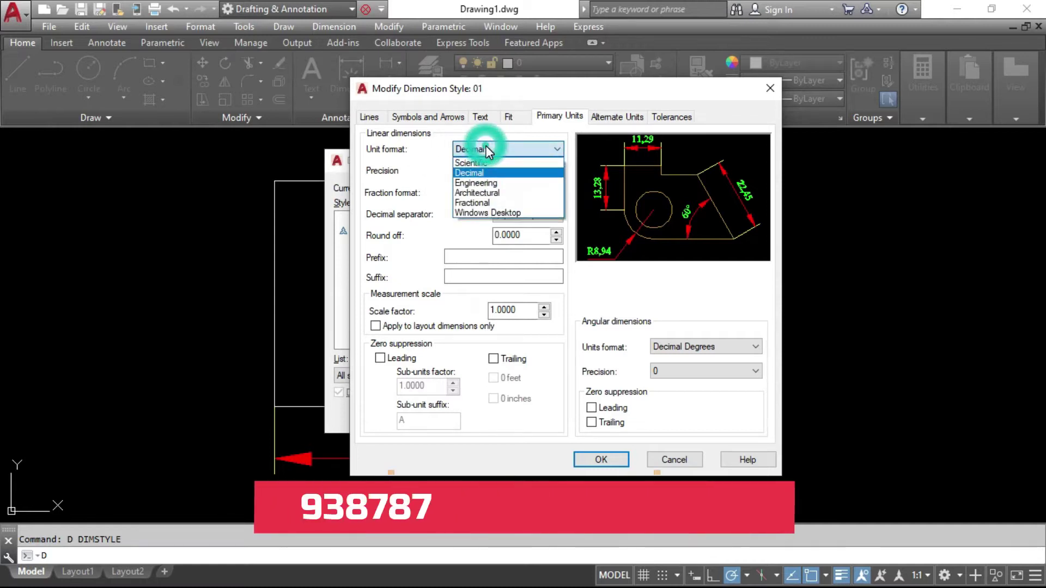
left_click(485, 148)
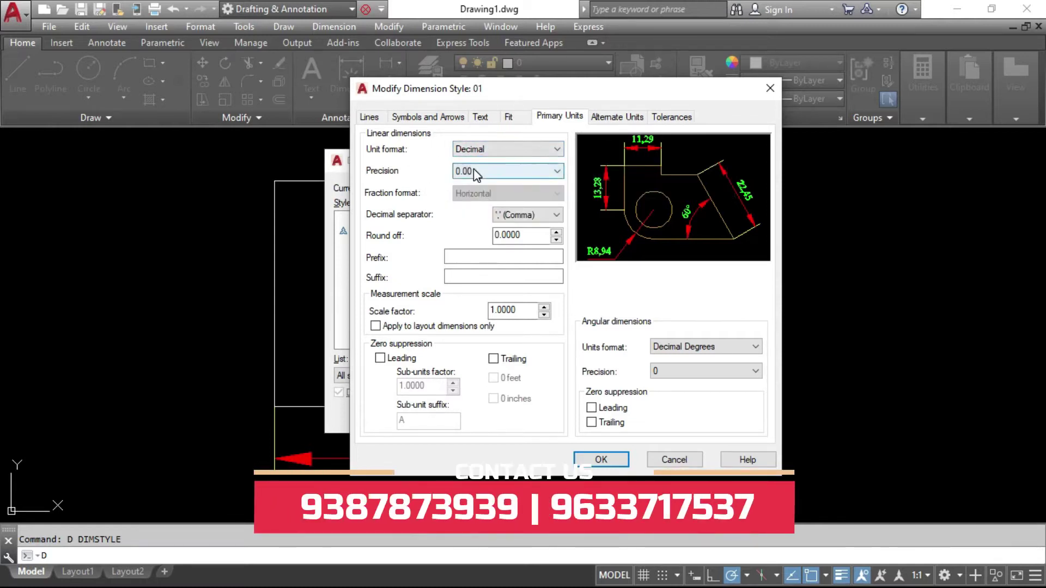
left_click(475, 171)
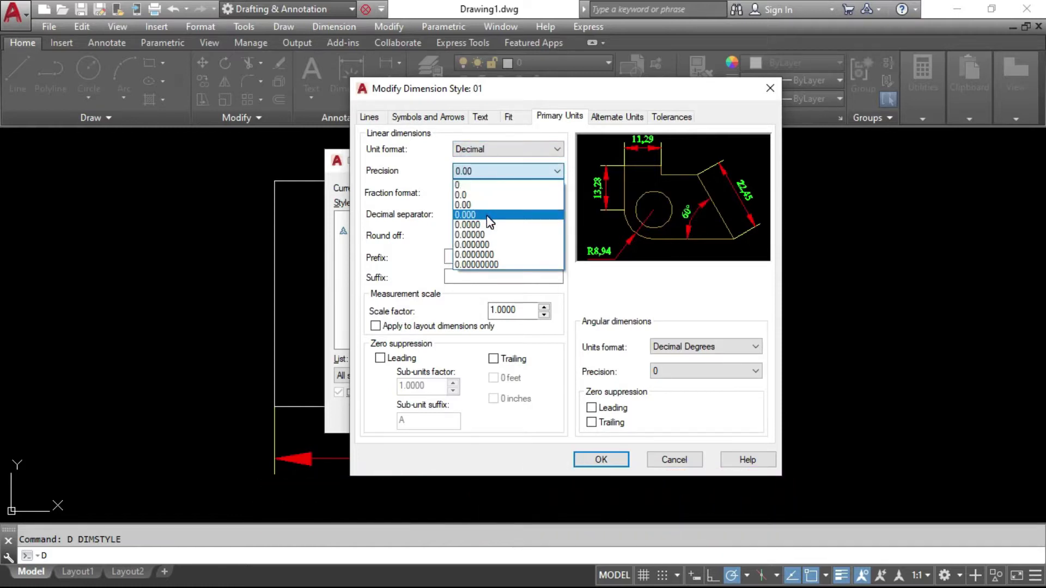
left_click(488, 215)
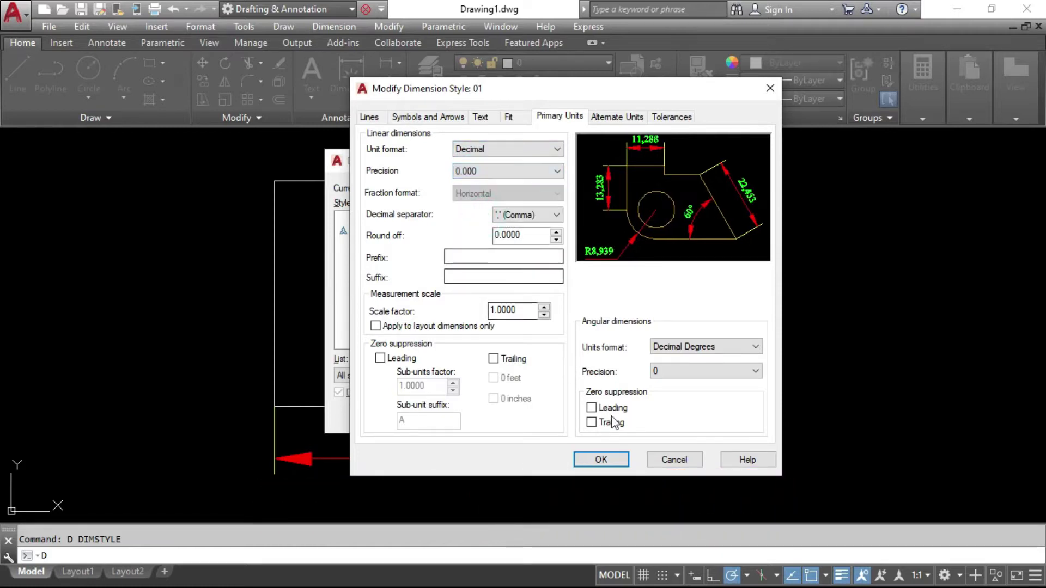
left_click(601, 458)
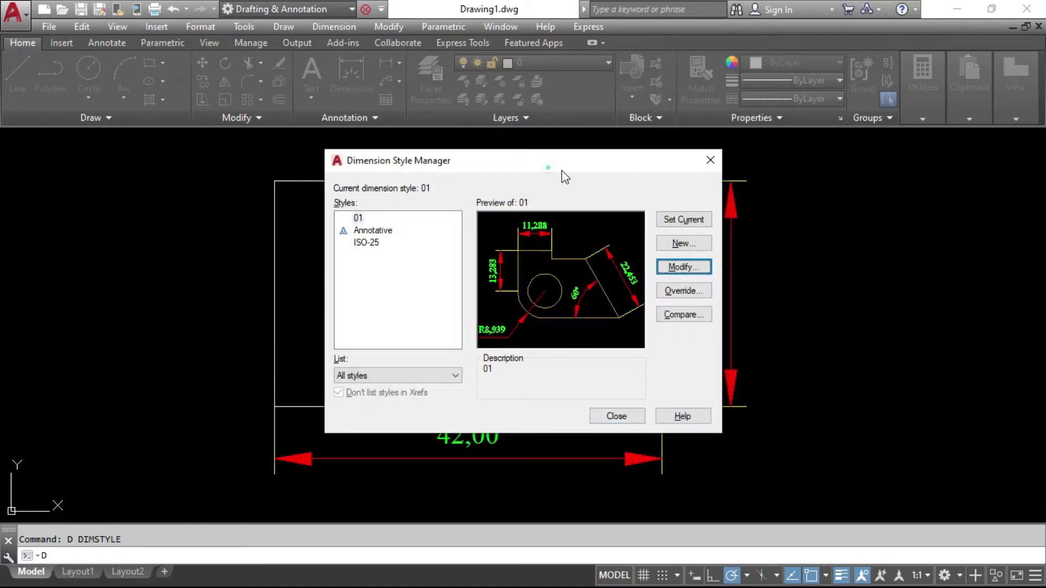
left_click_drag(550, 168, 846, 254)
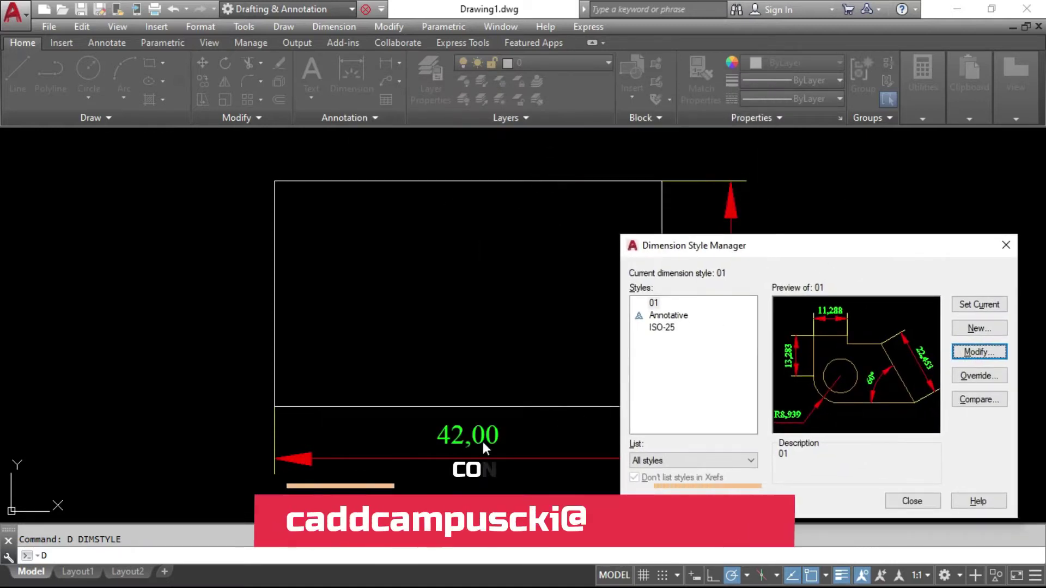
left_click(910, 498)
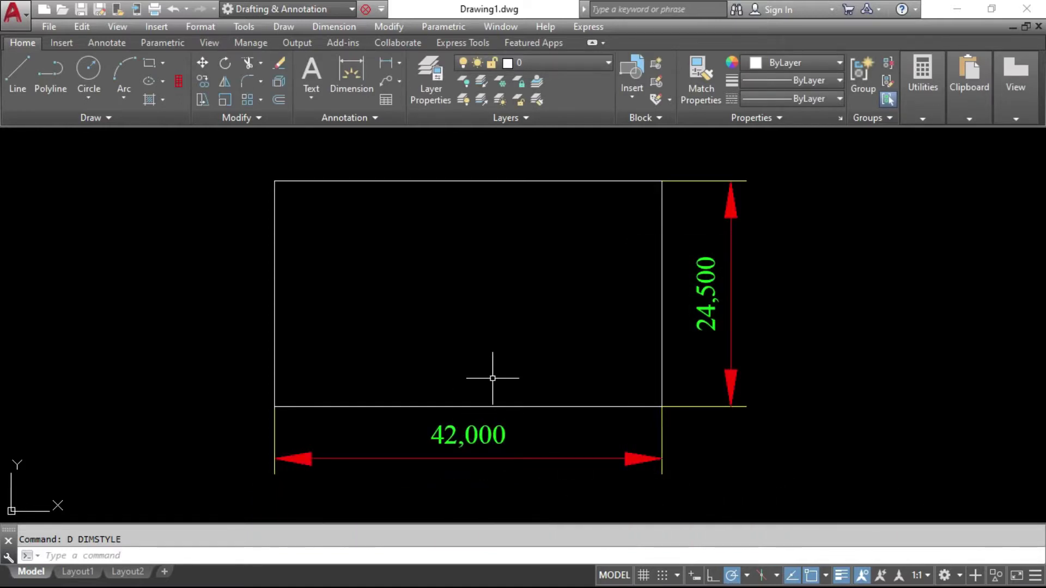
Switch style 01's linear unit format to Scientific
type("D")
key("Return")
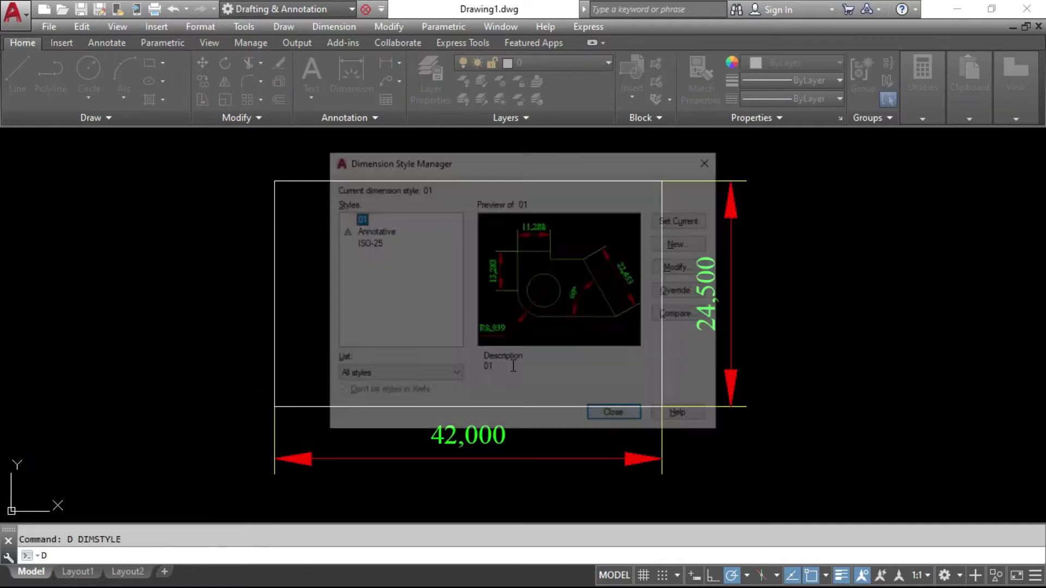
left_click(682, 268)
left_click(524, 149)
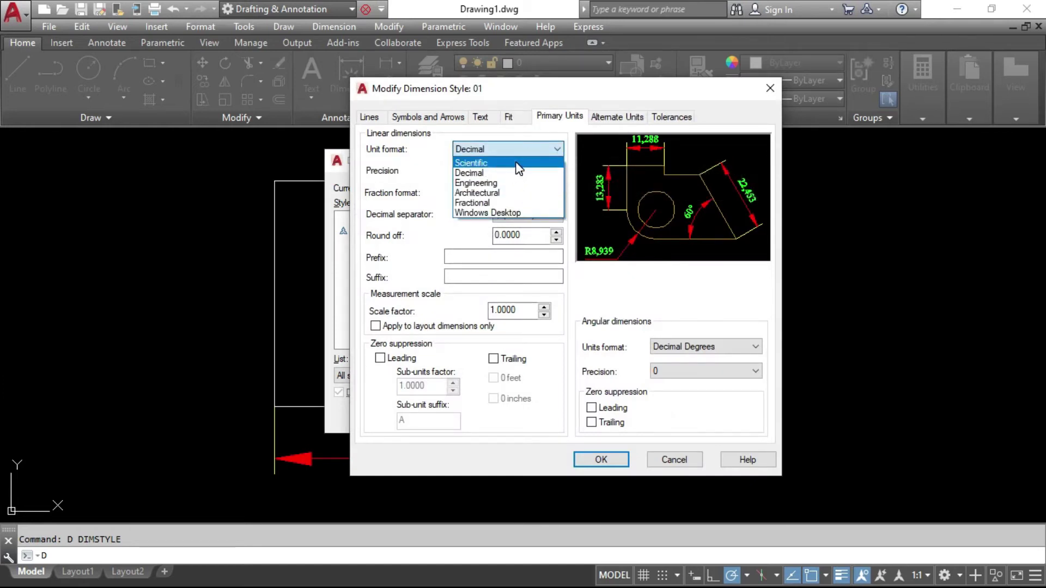
left_click(516, 163)
left_click(600, 459)
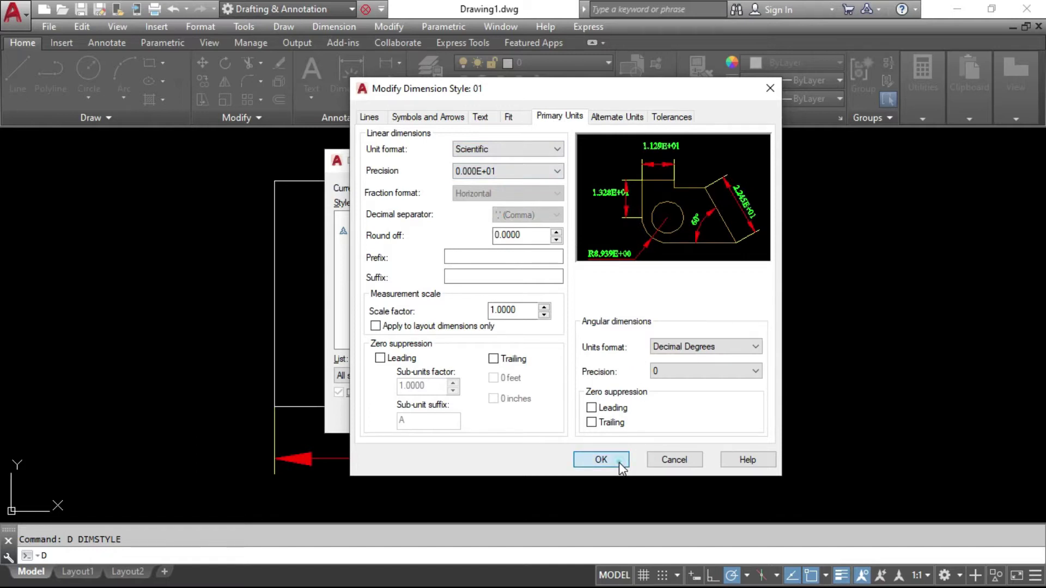
left_click(620, 417)
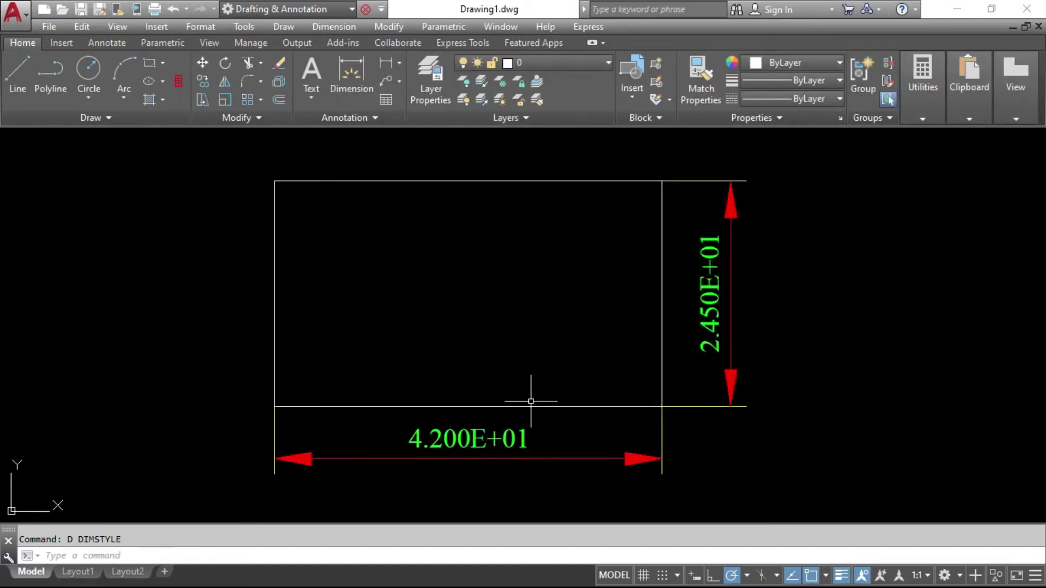
Switch style 01's linear unit format to Architectural, so dimensions read 3'-6" and 2'-0 1/2"
type("d")
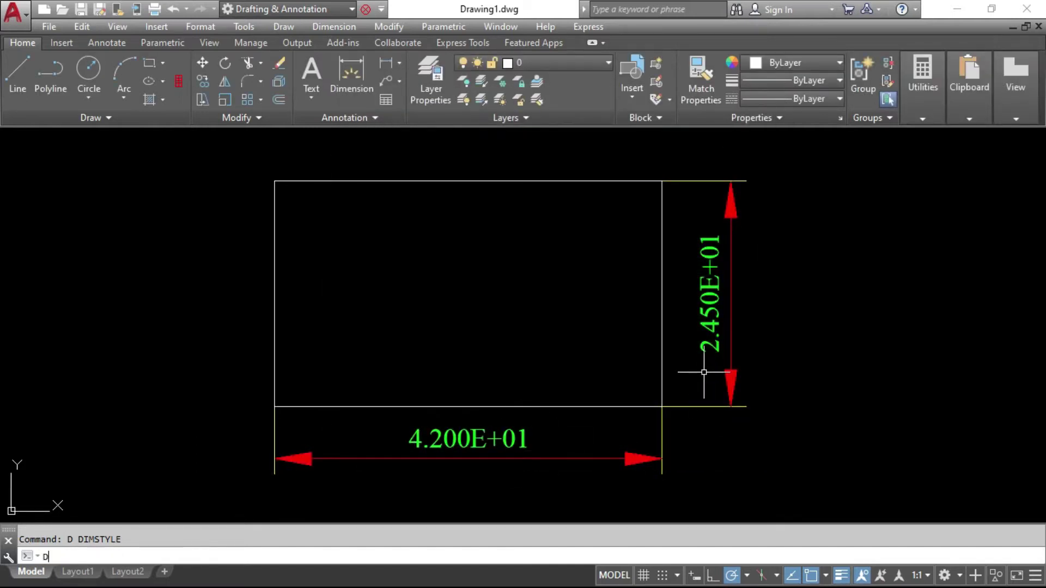
key("Return")
left_click(681, 270)
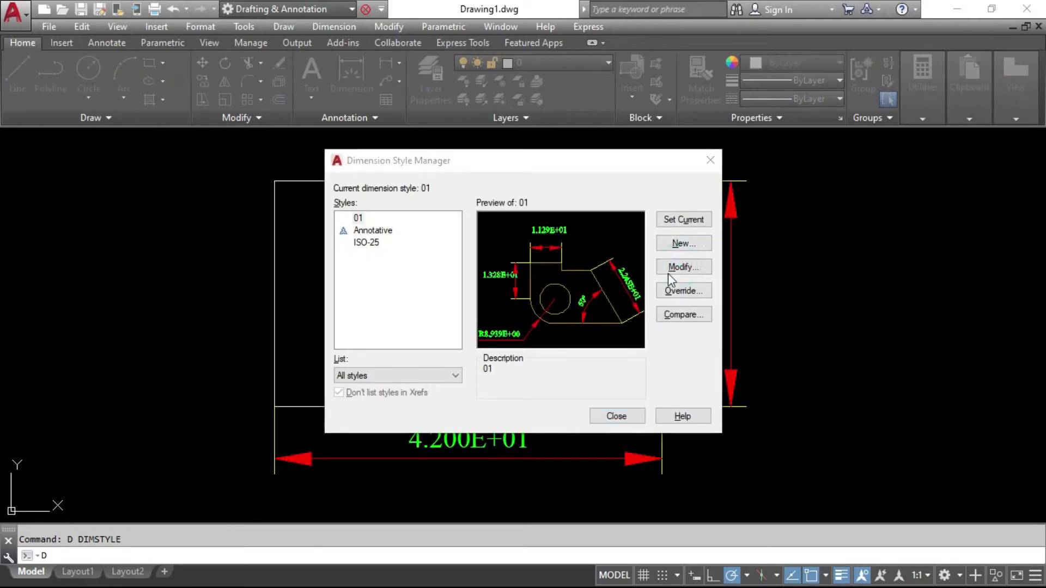
left_click(521, 169)
left_click(521, 169)
left_click(521, 153)
left_click(518, 194)
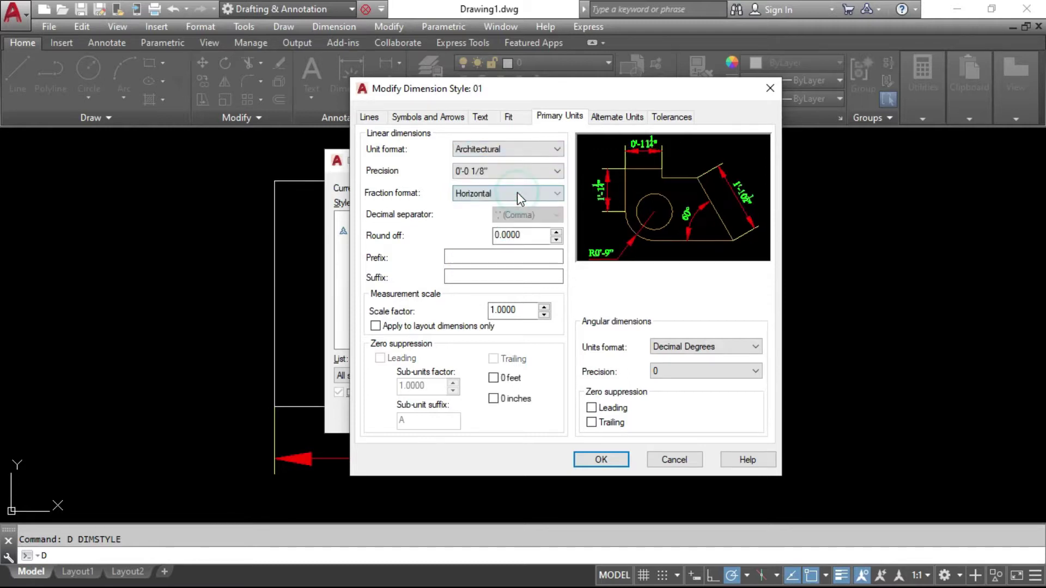
left_click(601, 459)
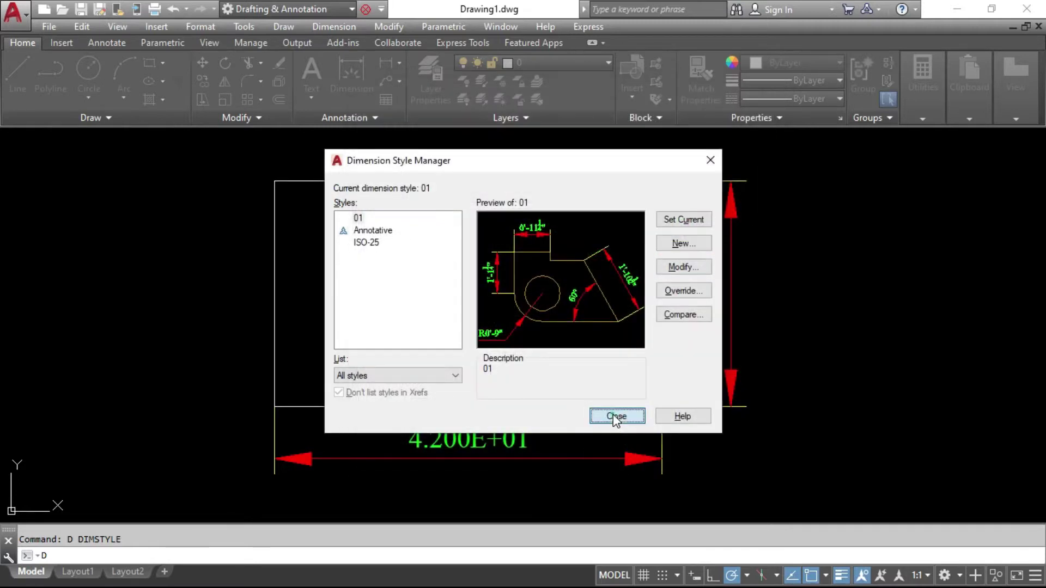
left_click(614, 416)
type("d")
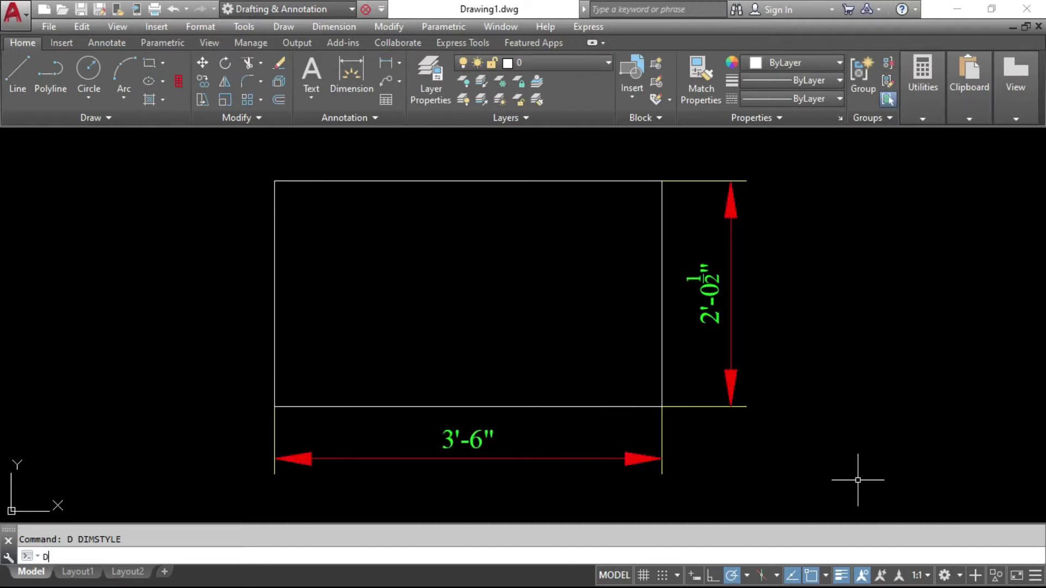
key("Return")
Set style 01 back to Decimal linear units with 0.00 precision
left_click(685, 267)
left_click(512, 149)
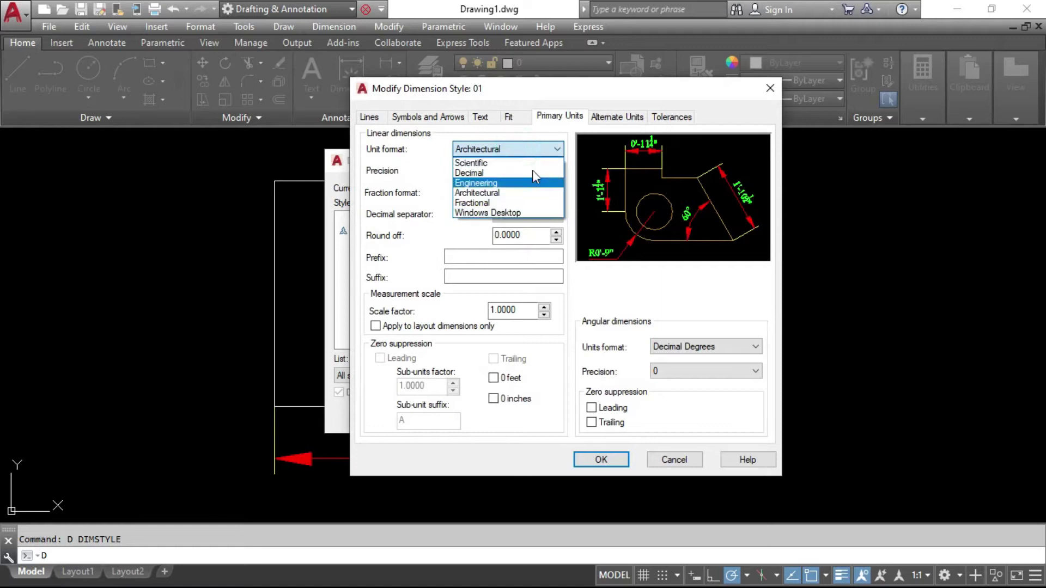
left_click(517, 172)
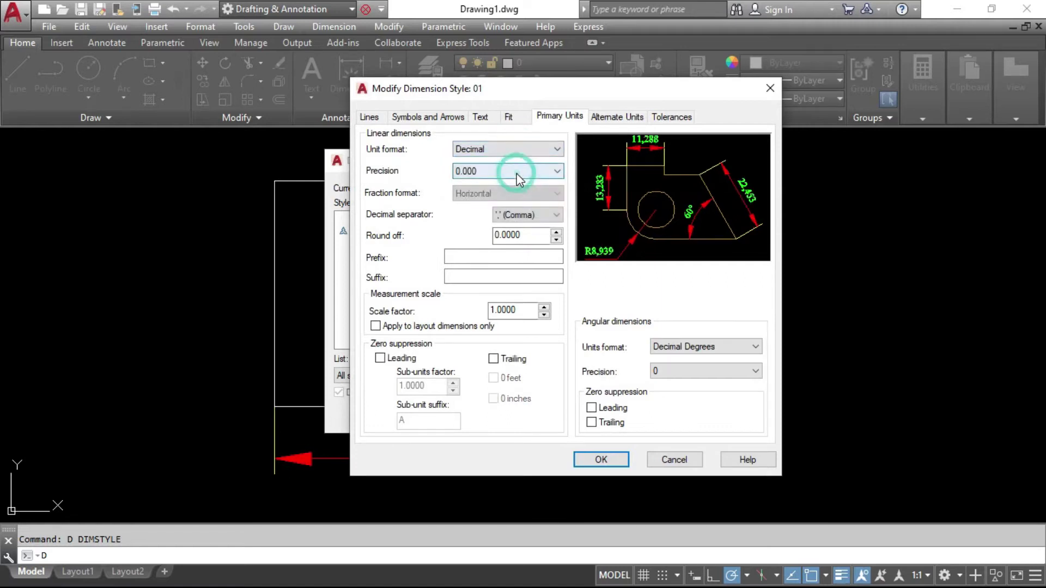
left_click(516, 173)
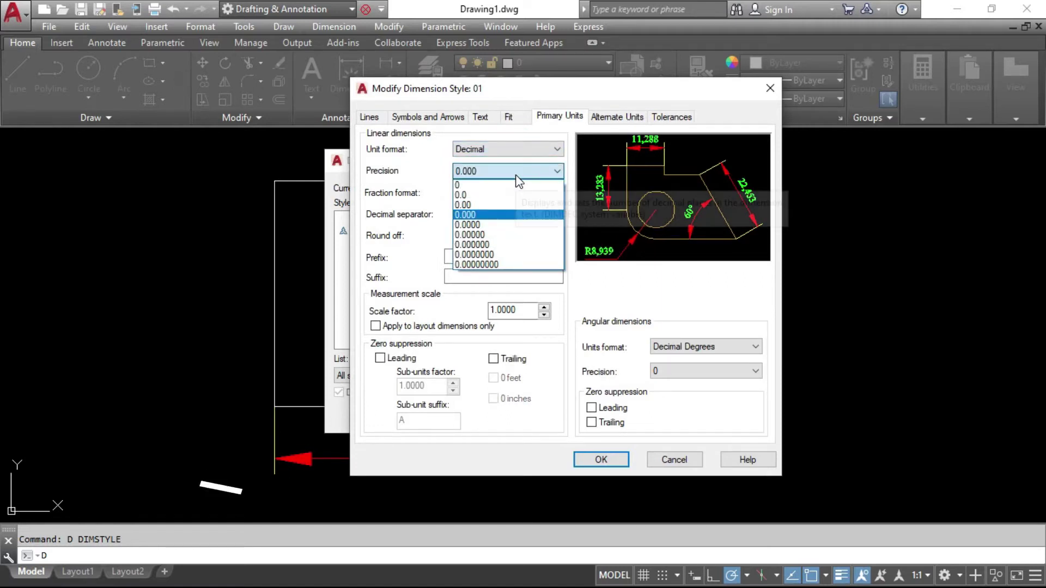
left_click(508, 205)
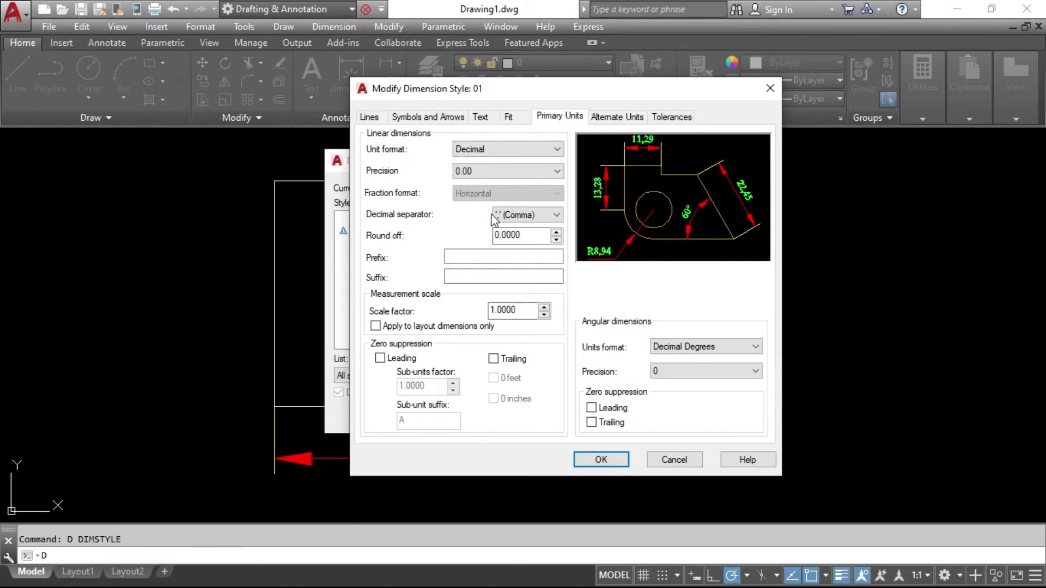
left_click(601, 459)
left_click(610, 423)
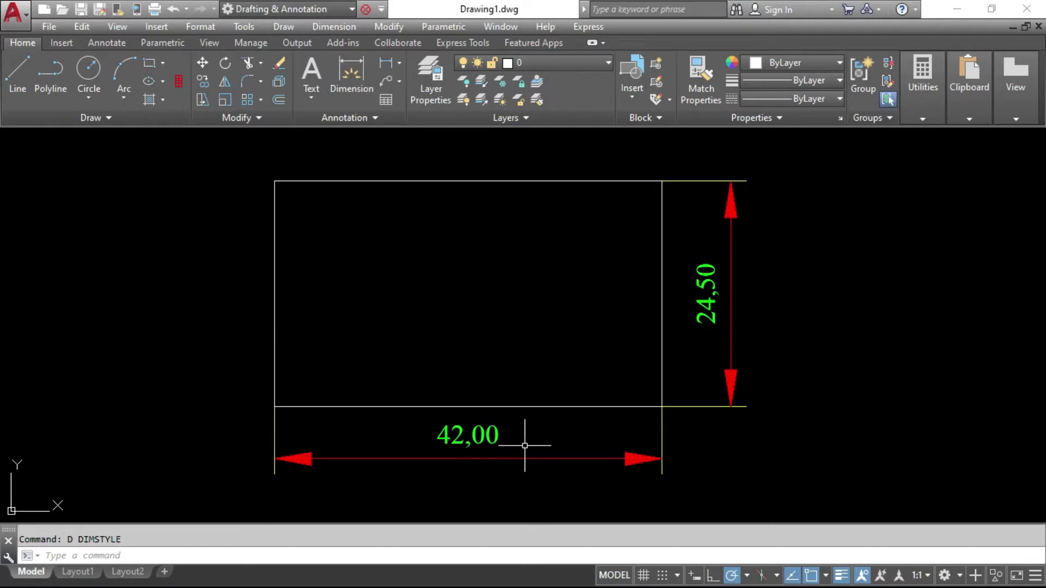
Set style 01's decimal separator to a period
type("d")
key("Return")
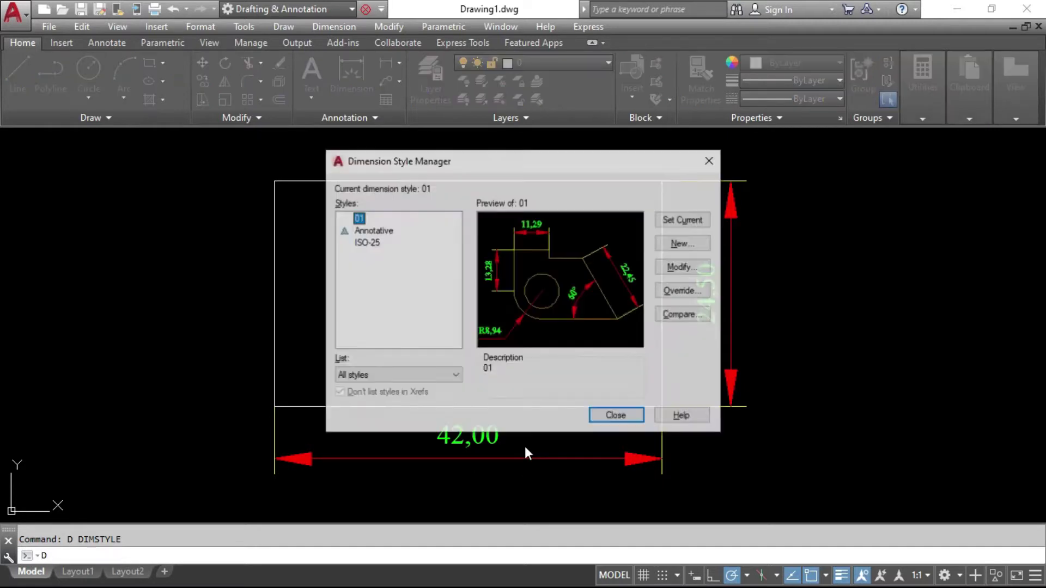
left_click(678, 268)
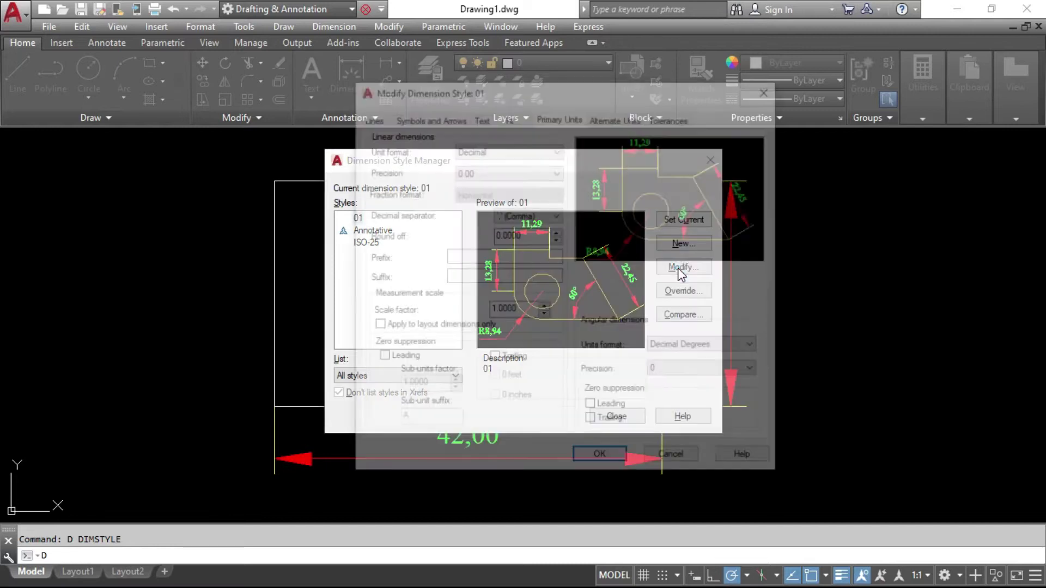
left_click(531, 213)
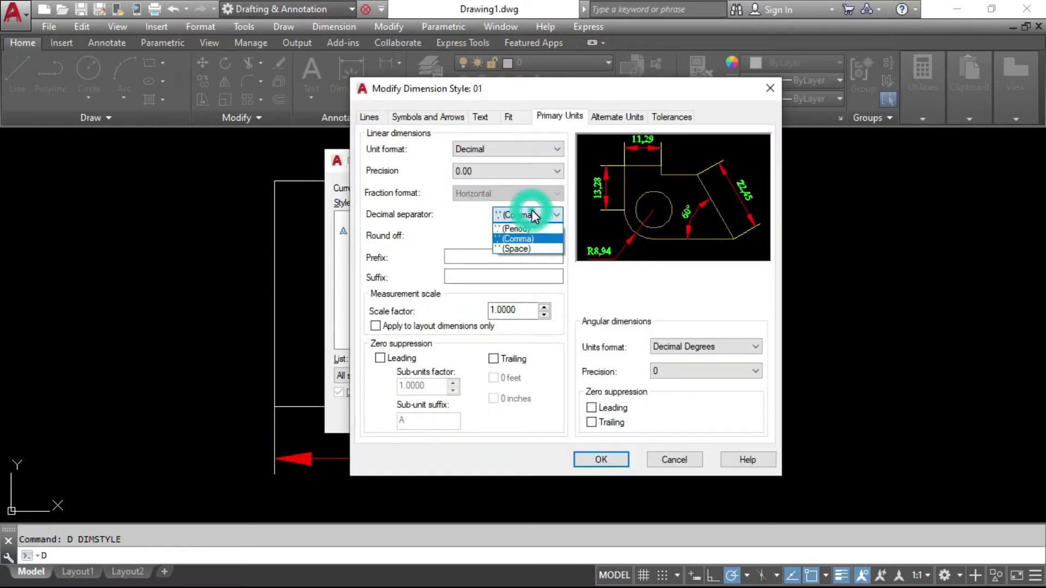
left_click(525, 228)
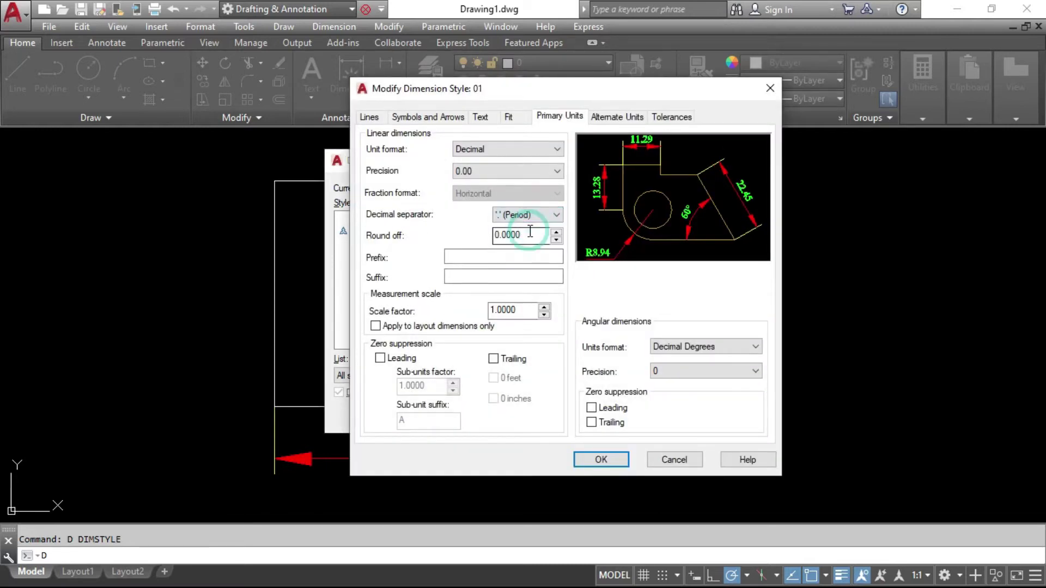
left_click(604, 459)
left_click(611, 417)
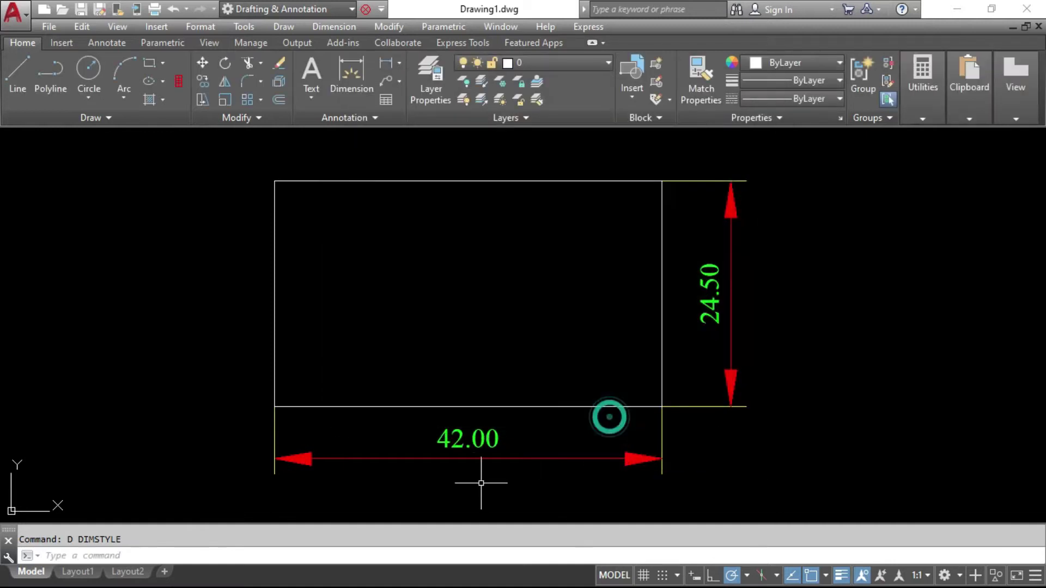
middle_click_drag(477, 480, 473, 458)
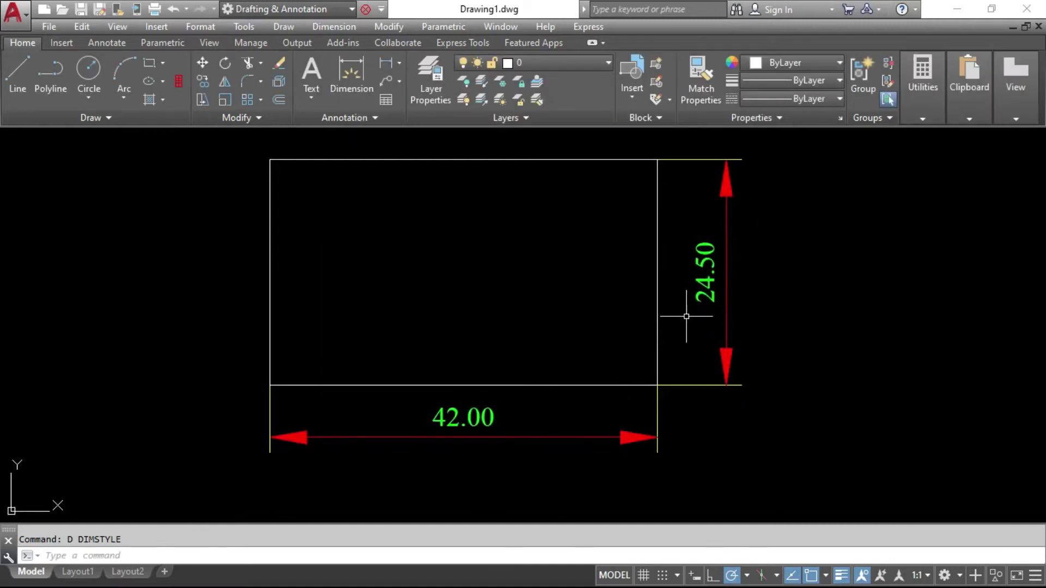
Change style 01's decimal separator to a space, giving 42 00 and 24 50
type("D")
key("Return")
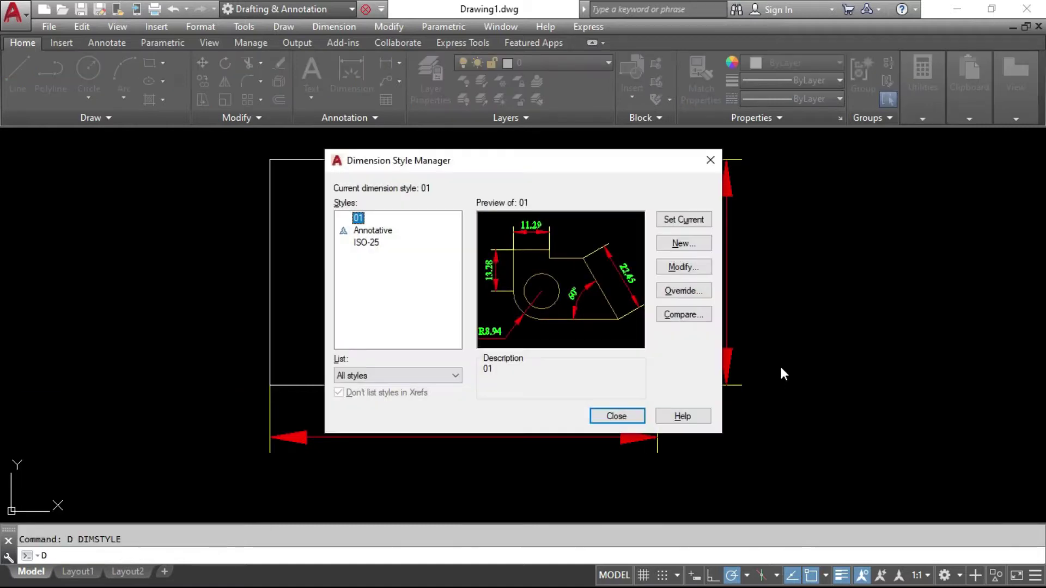
left_click(686, 267)
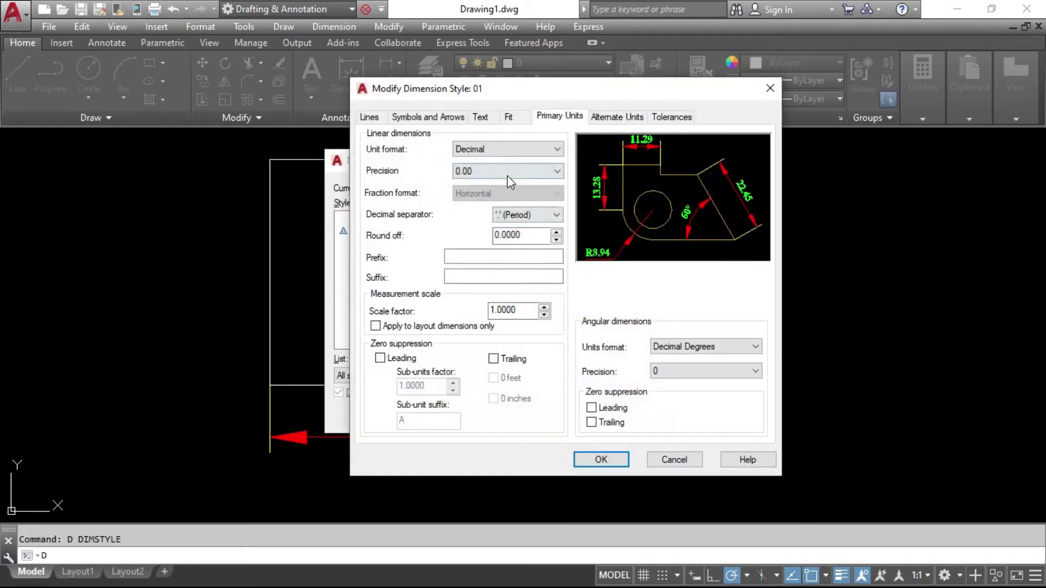
left_click(520, 214)
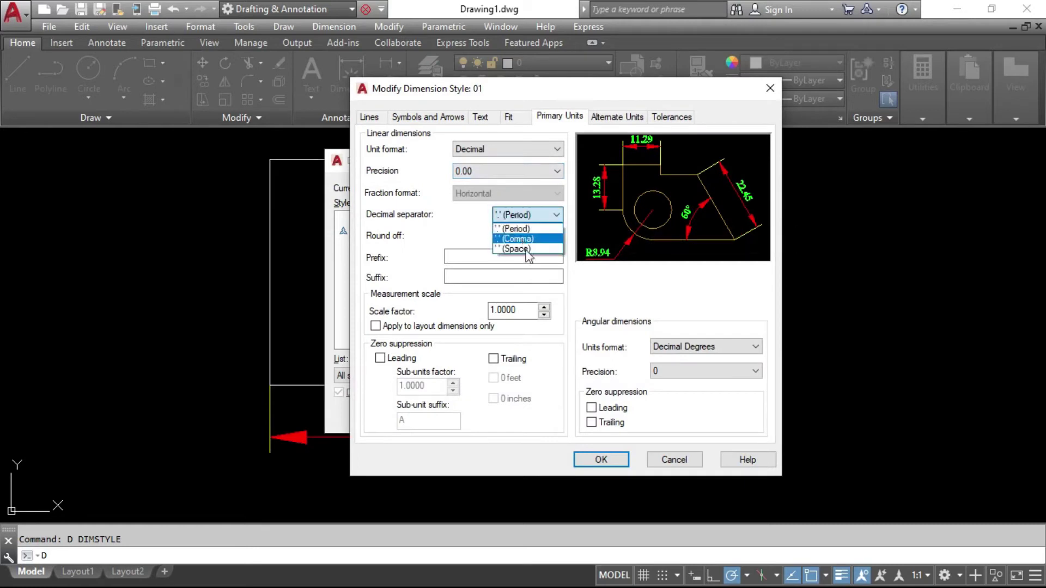
left_click(515, 249)
left_click(601, 459)
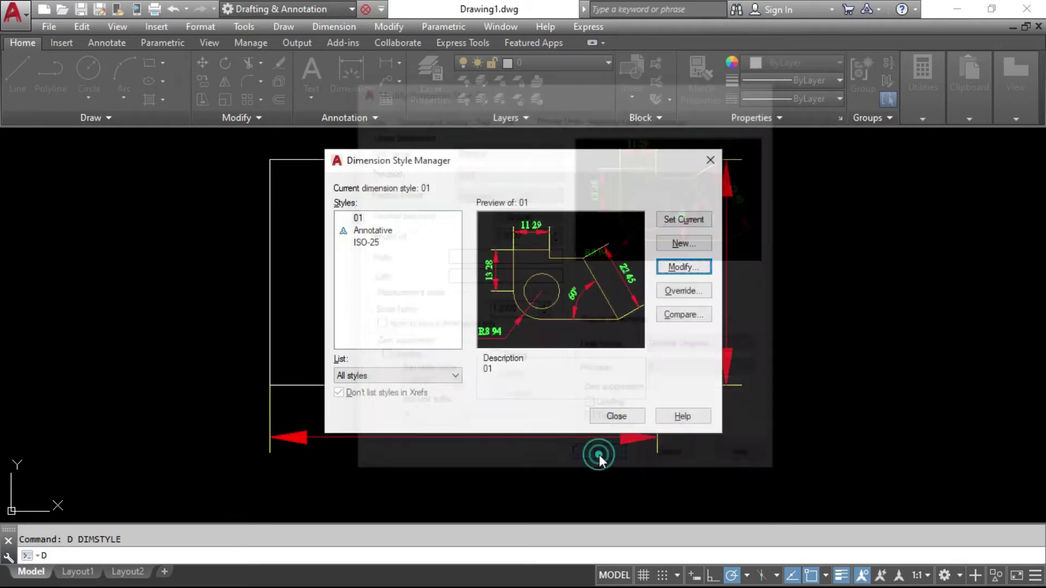
left_click(623, 415)
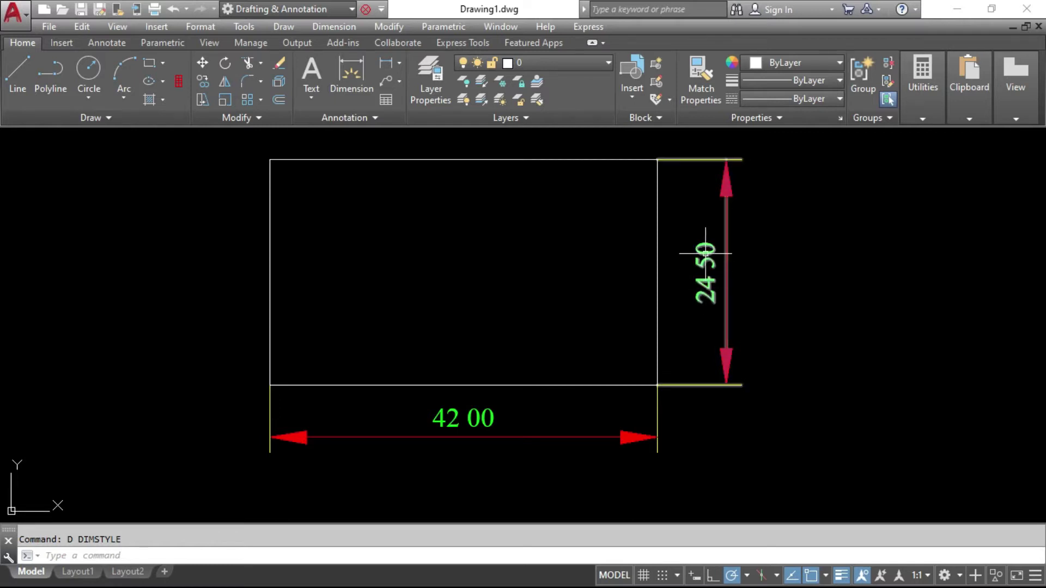
Restore the period decimal separator in style 01's Primary Units
type("d")
key("Return")
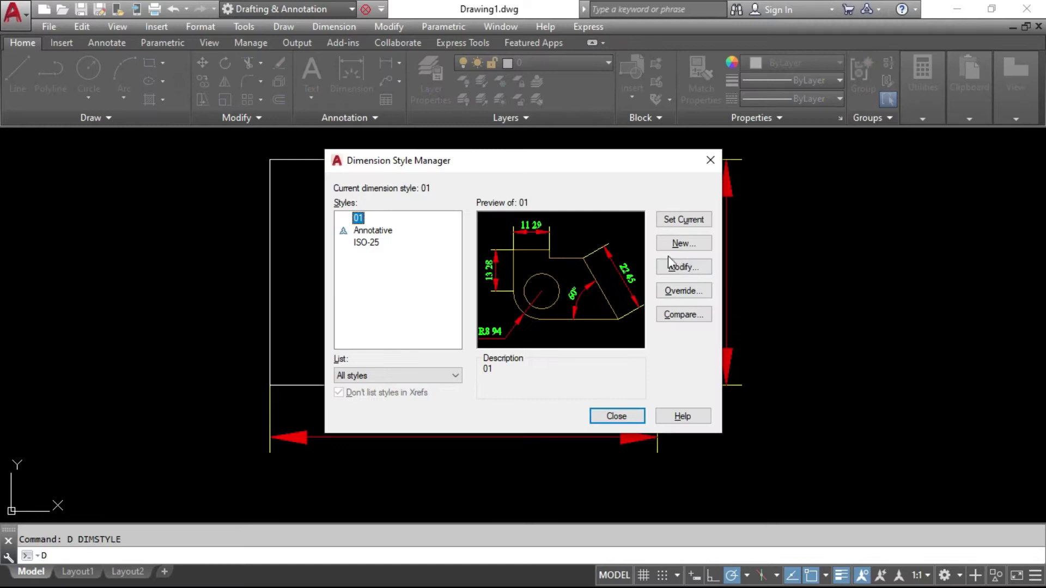
left_click(688, 267)
left_click(523, 215)
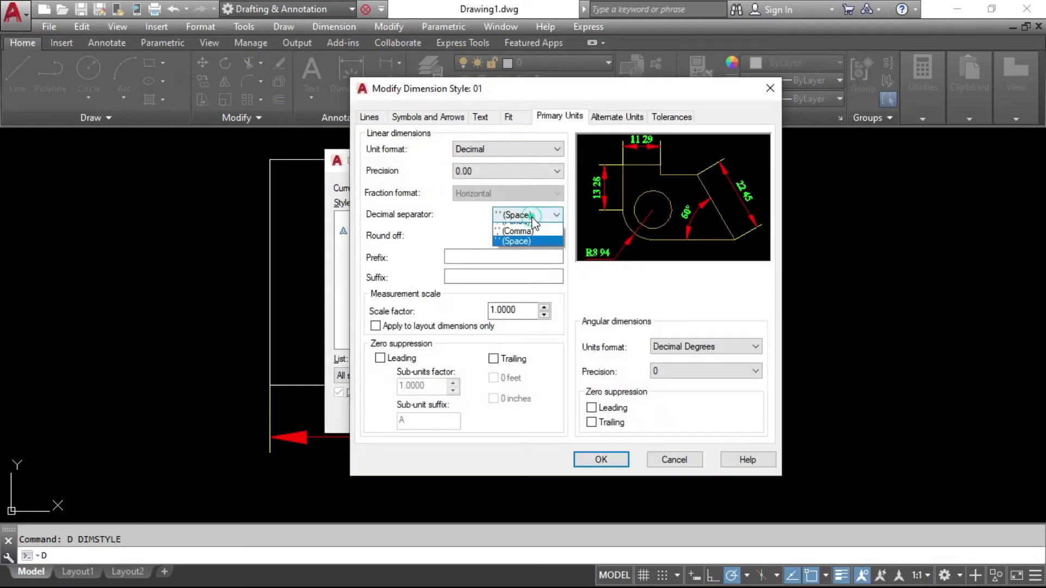
left_click(532, 228)
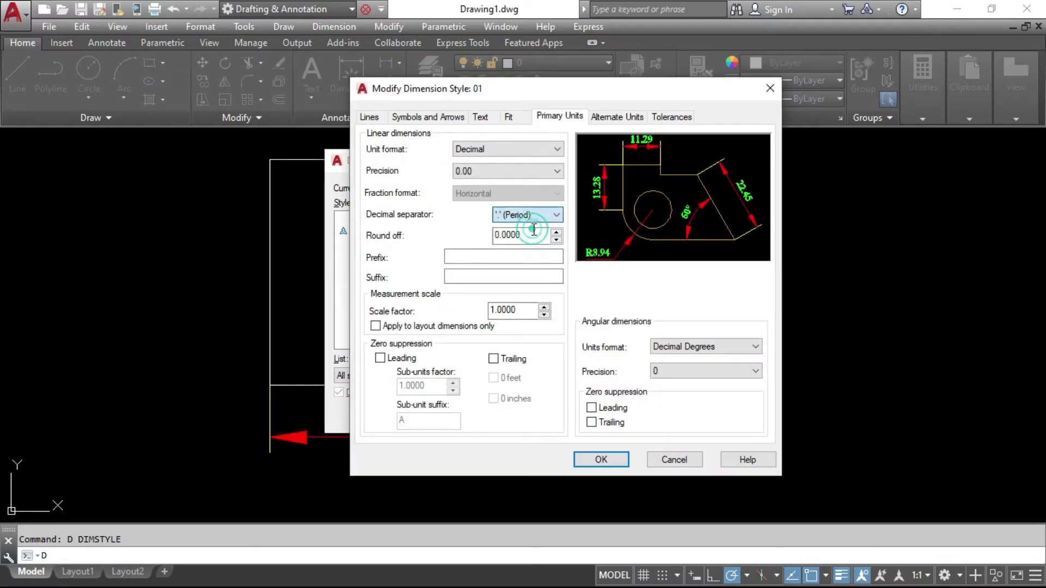
mouse_move(523, 235)
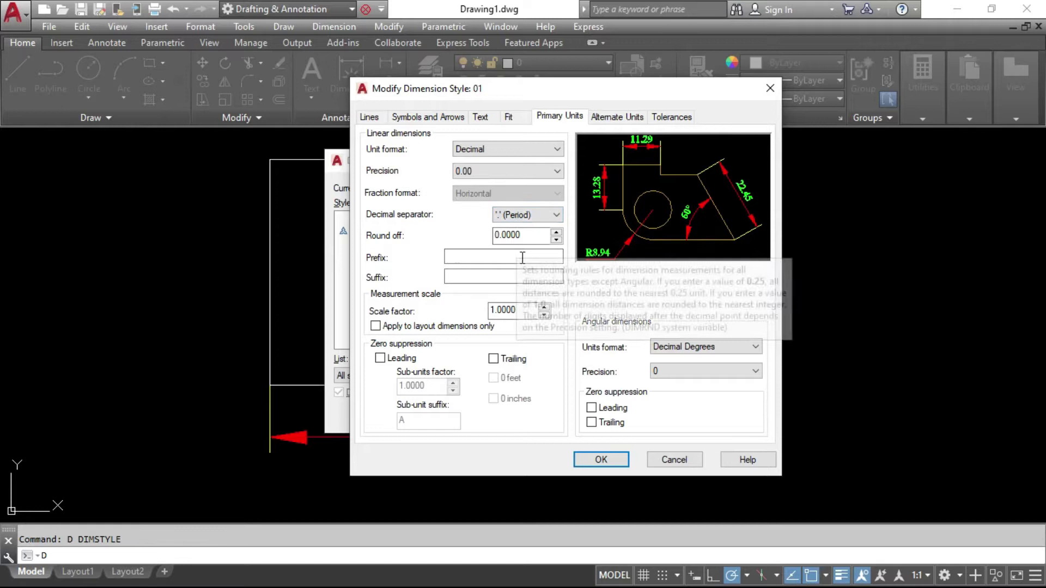
left_click(601, 459)
left_click(633, 414)
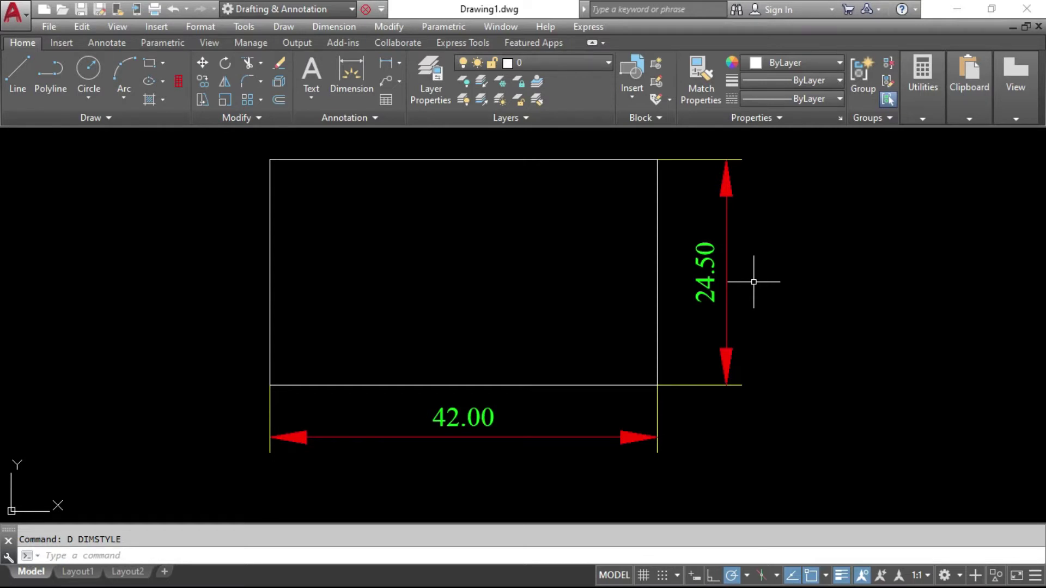
Draw two horizontal lines right of the rectangle, 6.68 long and a lower one 10.92 long
type("l")
key("Return")
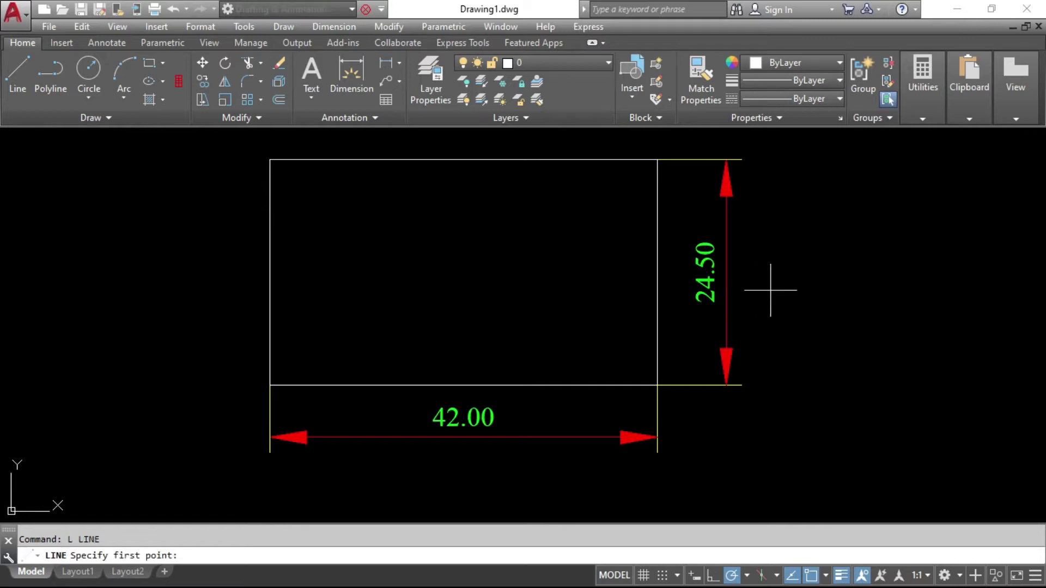
left_click(770, 289)
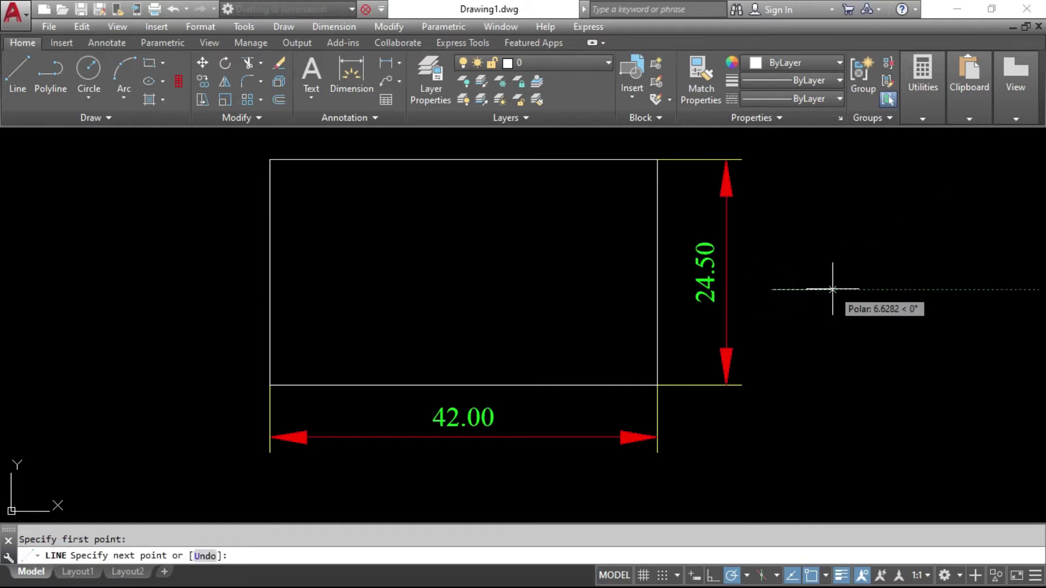
type("6.68")
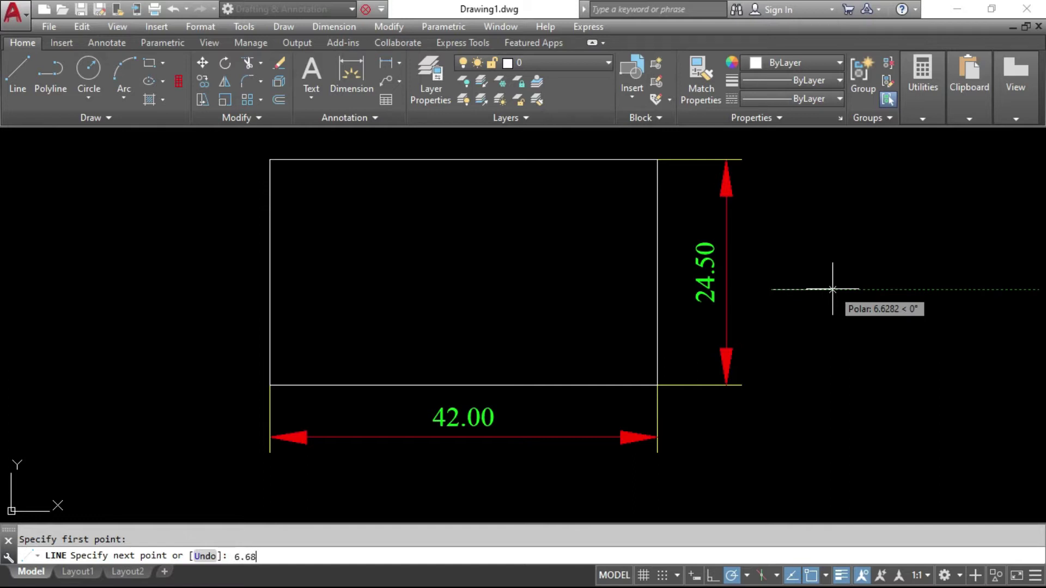
key("Return")
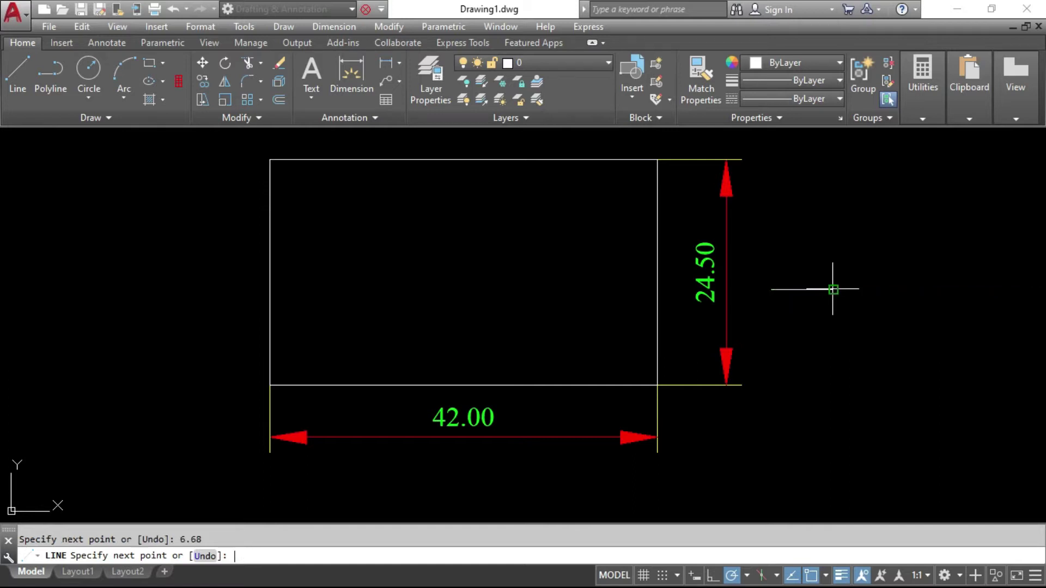
key("Return")
key("Return")
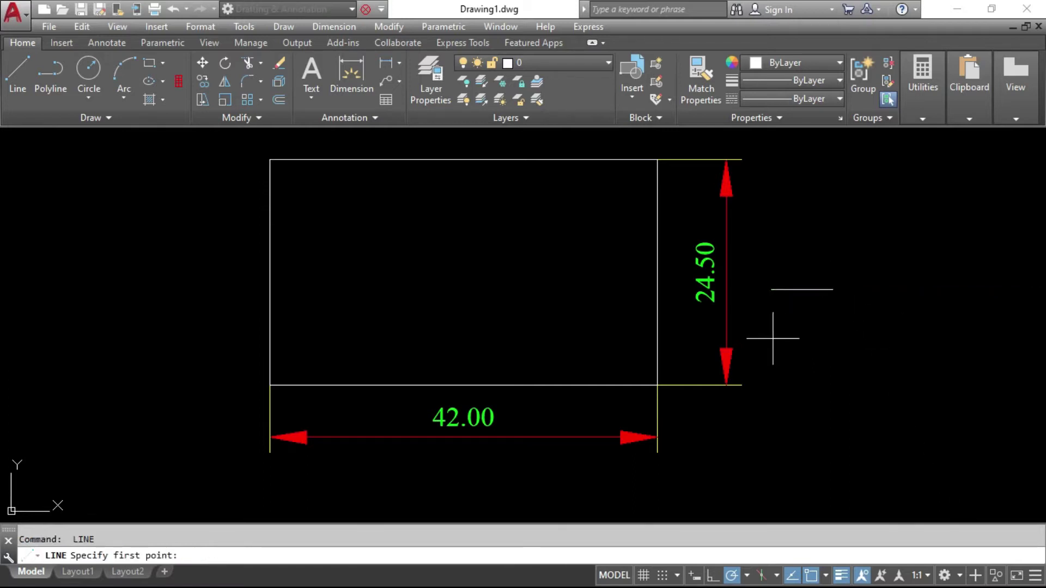
left_click(771, 386)
type("10.92")
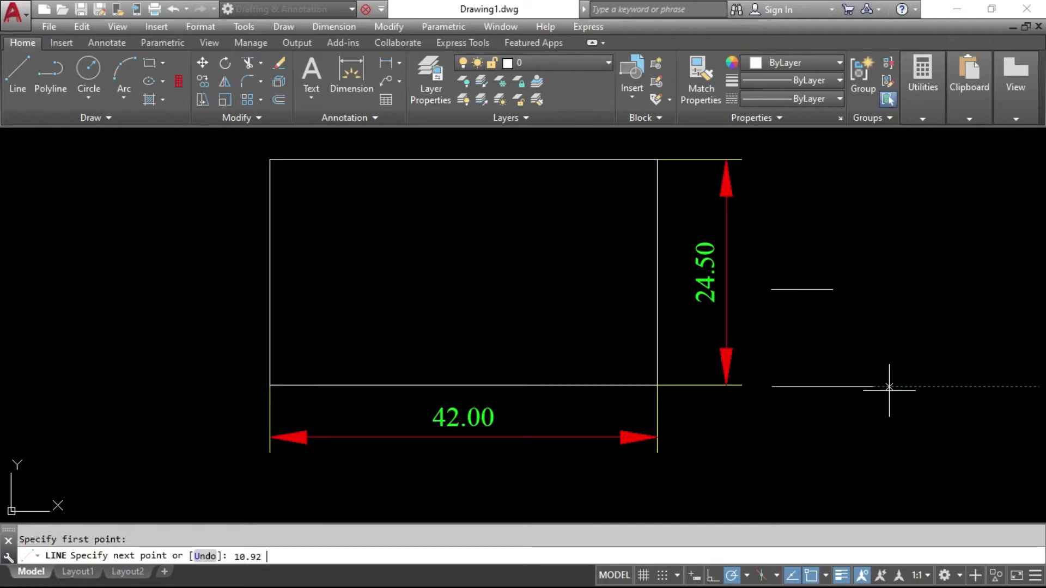
key("Return")
key("Return")
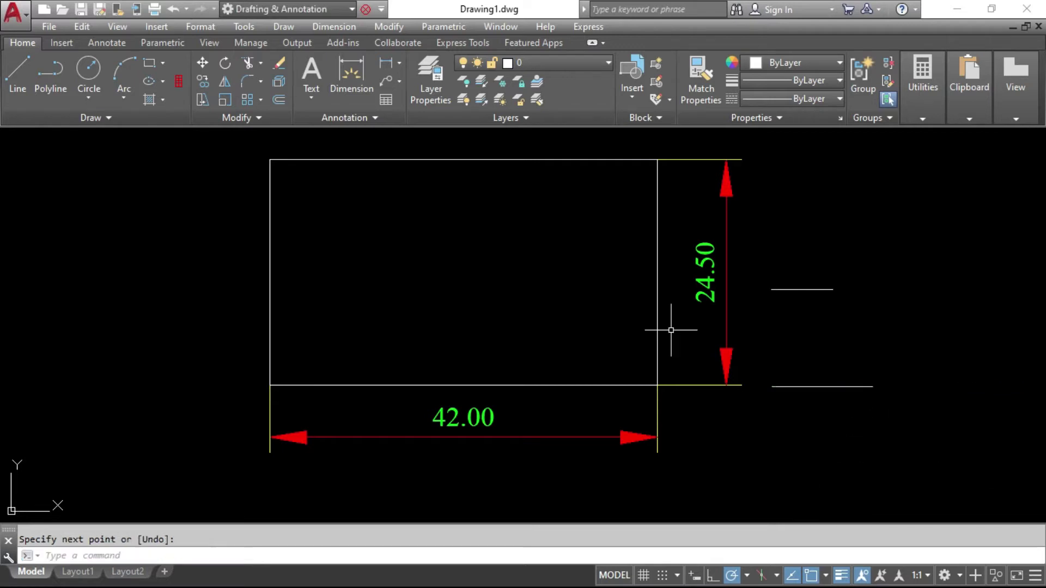
Add linear dimensions above both short lines, reading 6.68 and 10.92
left_click(331, 29)
left_click(333, 66)
key("Return")
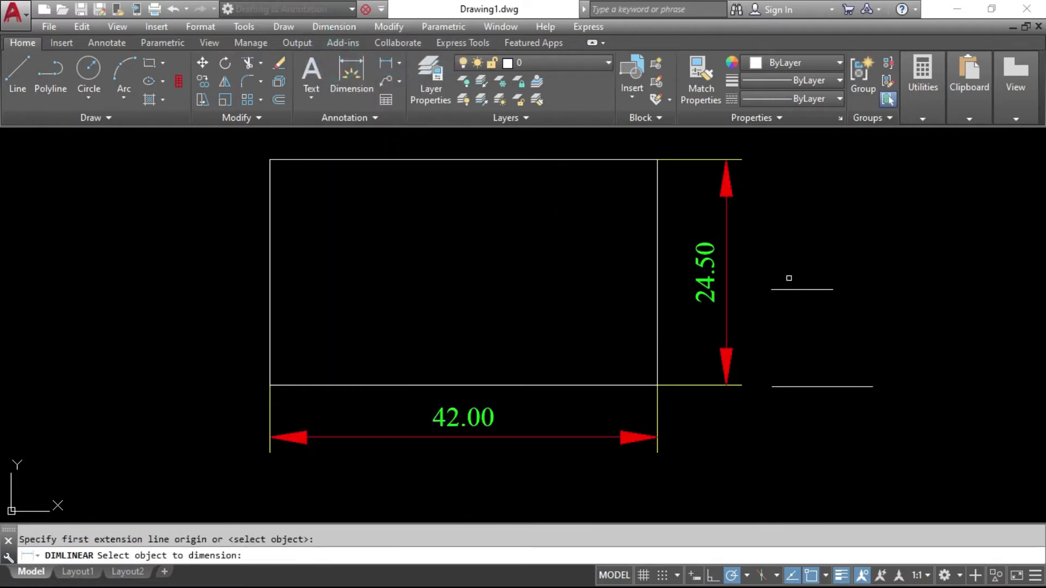
left_click(798, 288)
left_click(801, 262)
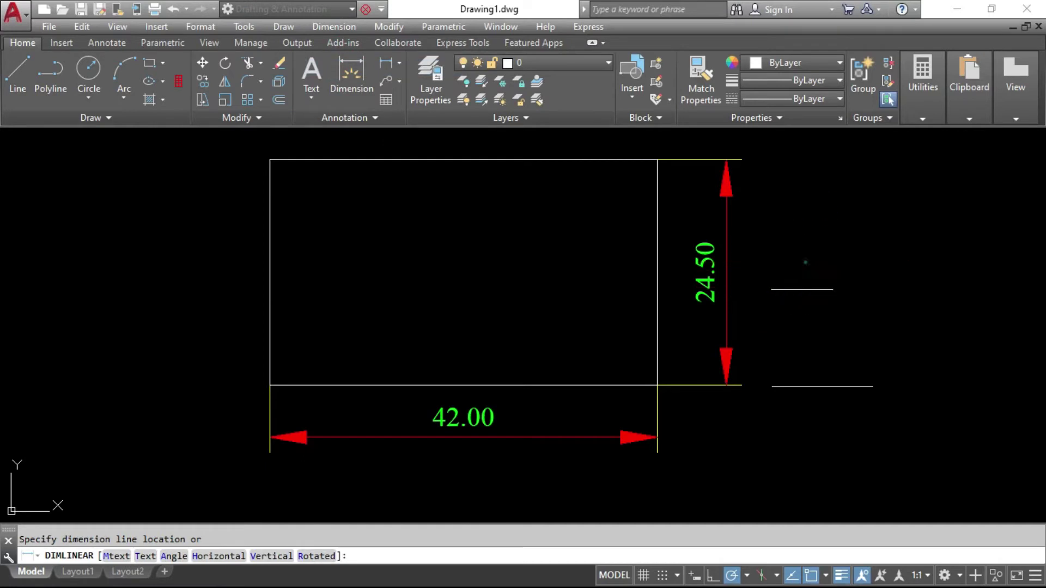
key("Return")
key("Return")
left_click(825, 386)
left_click(840, 353)
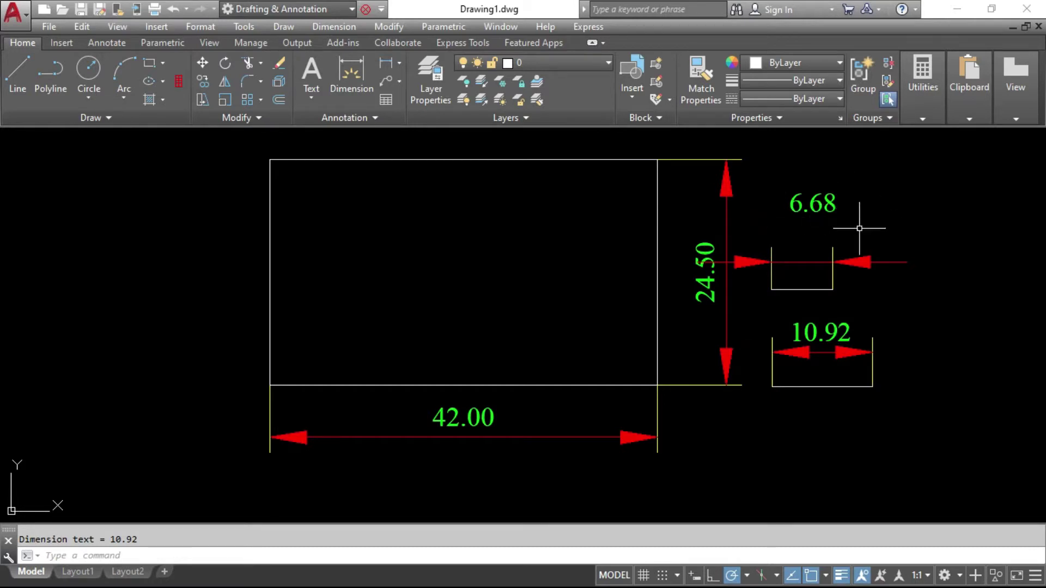
Set style 01's round-off to .25, turning the short-line dimensions into 6.75 and 11.00
type("D")
key("Return")
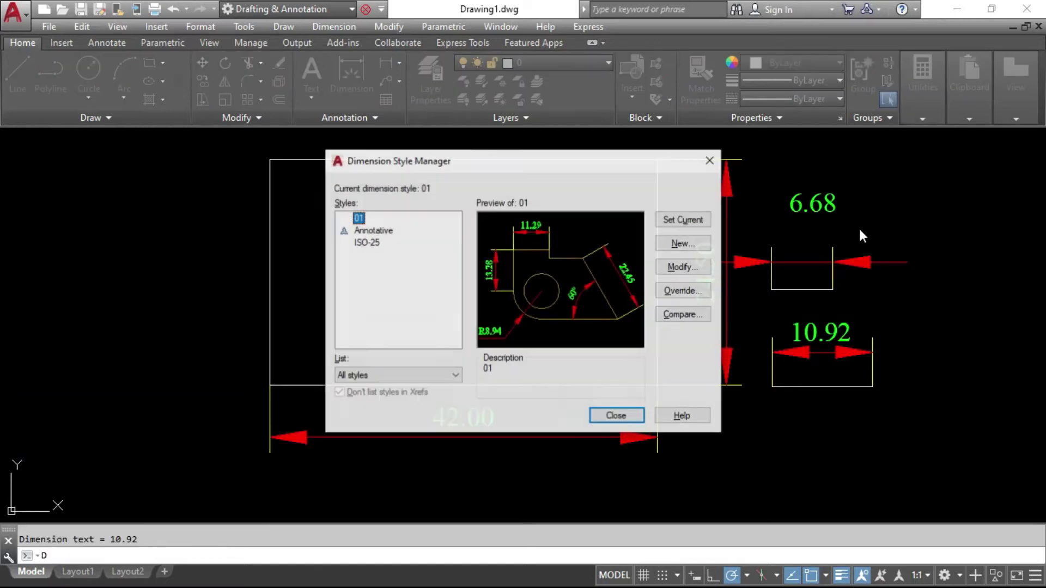
left_click(681, 266)
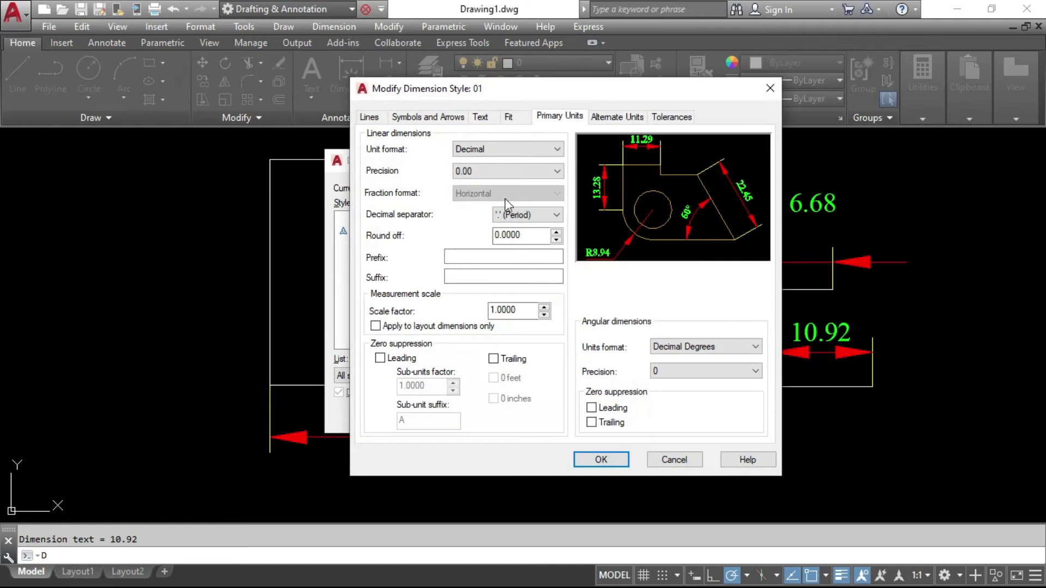
left_click_drag(531, 235, 440, 244)
type(".25")
left_click(612, 459)
left_click_drag(669, 166, 541, 153)
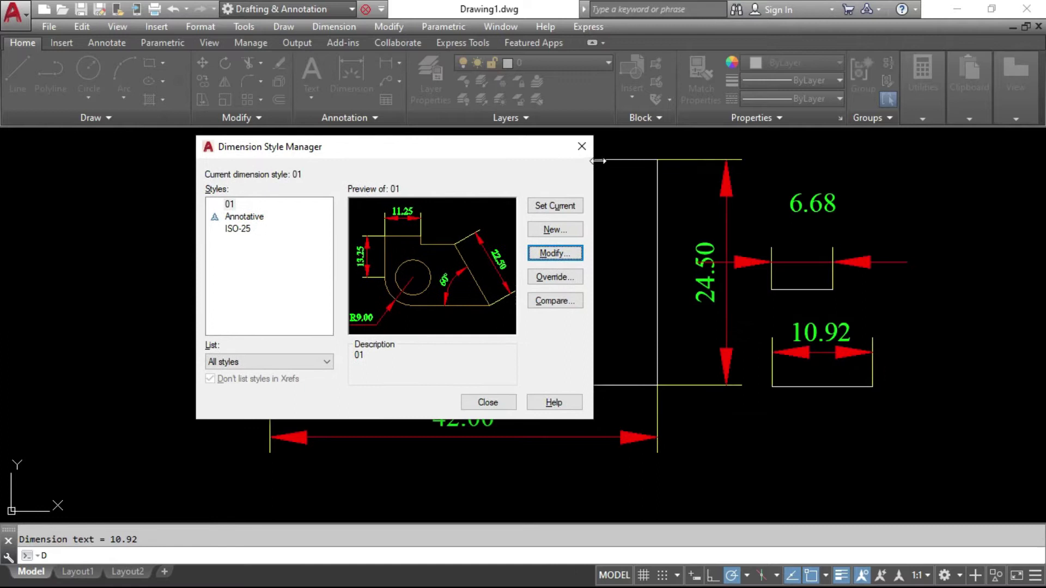
left_click(582, 147)
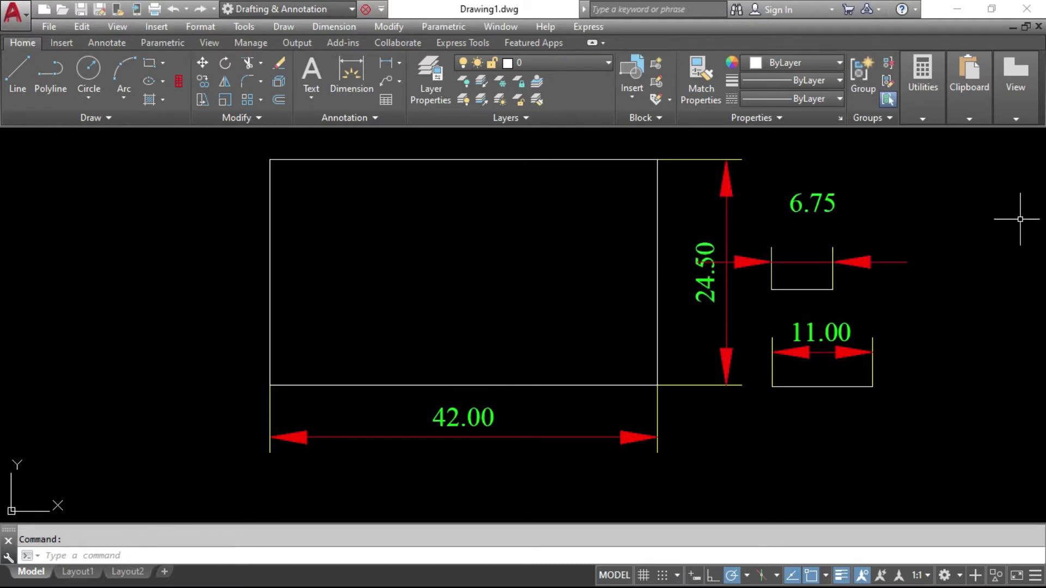
Undo the round-off change with Ctrl+Z, restoring 6.68 and 10.92
key("ctrl+z")
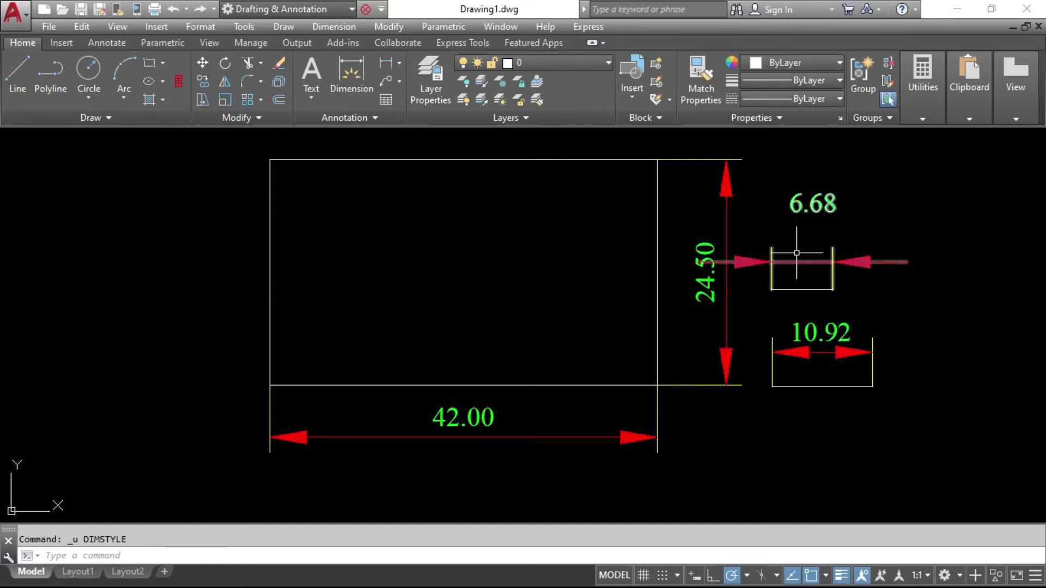
Set style 01's round-off to 0.2 so dimensions read 6.60, 11.00, 24.40 and 42.00
type("D")
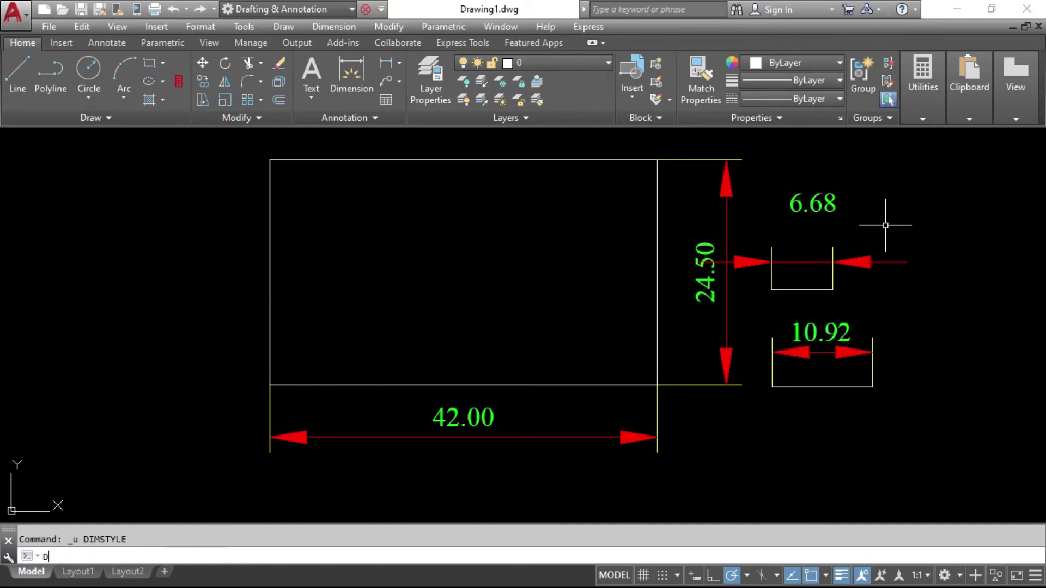
key("Return")
left_click(690, 269)
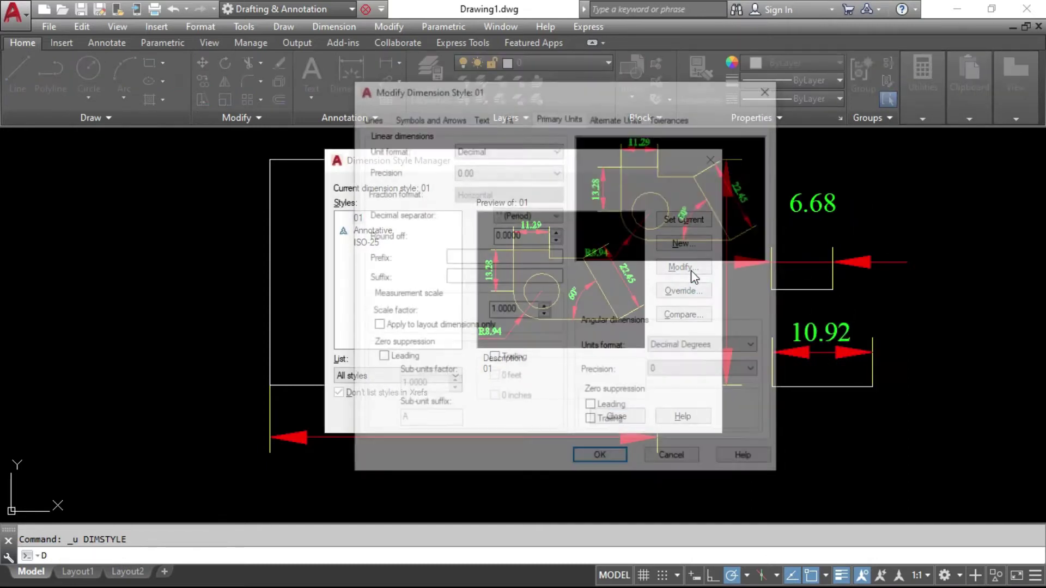
double_click(532, 237)
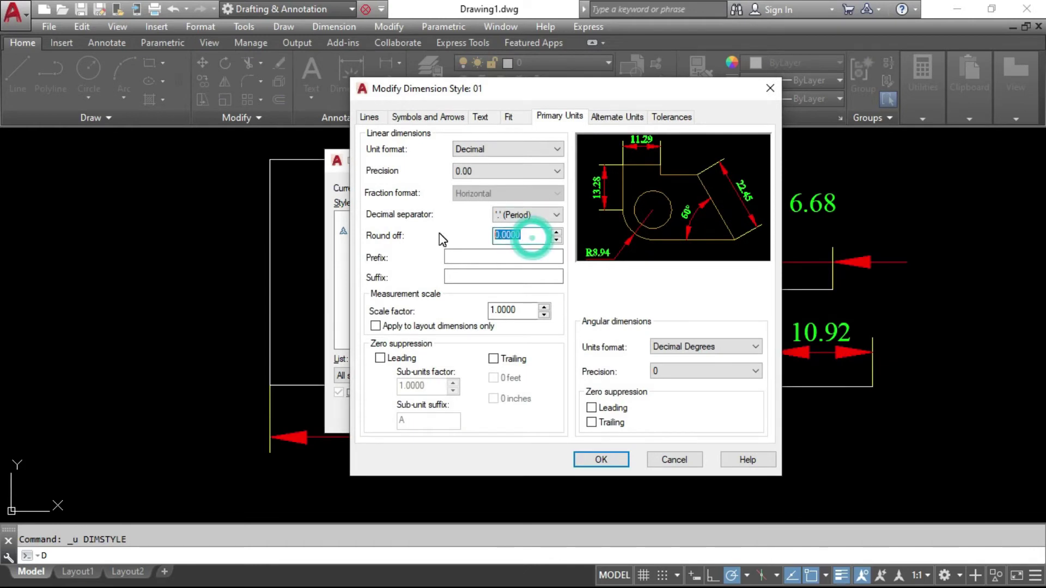
type(".2")
left_click(621, 463)
left_click(632, 422)
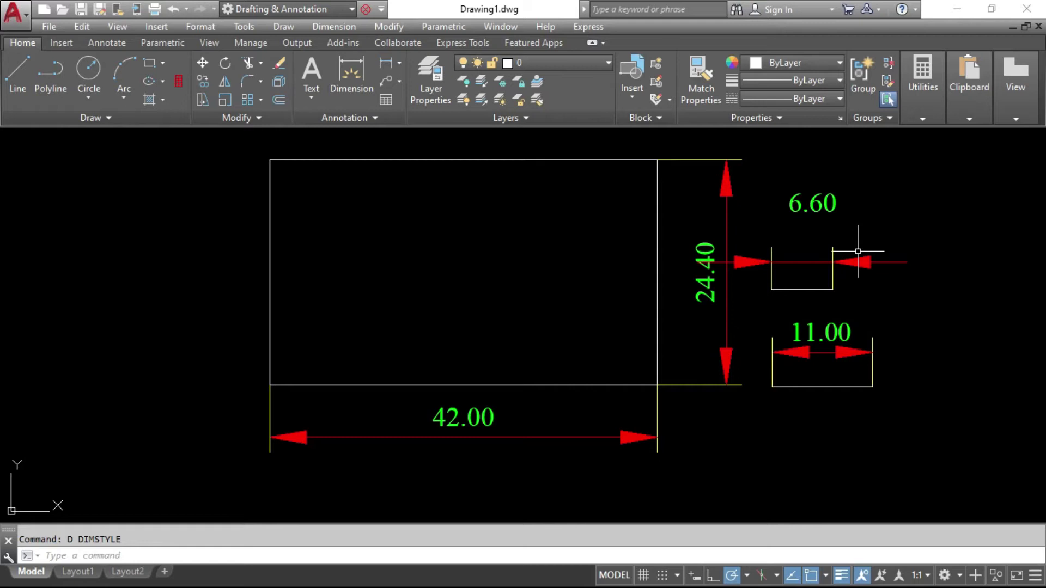
Enter CM as style 01's primary-units suffix, giving readings like 42.00CM and 24.40CM
type("D")
key("Return")
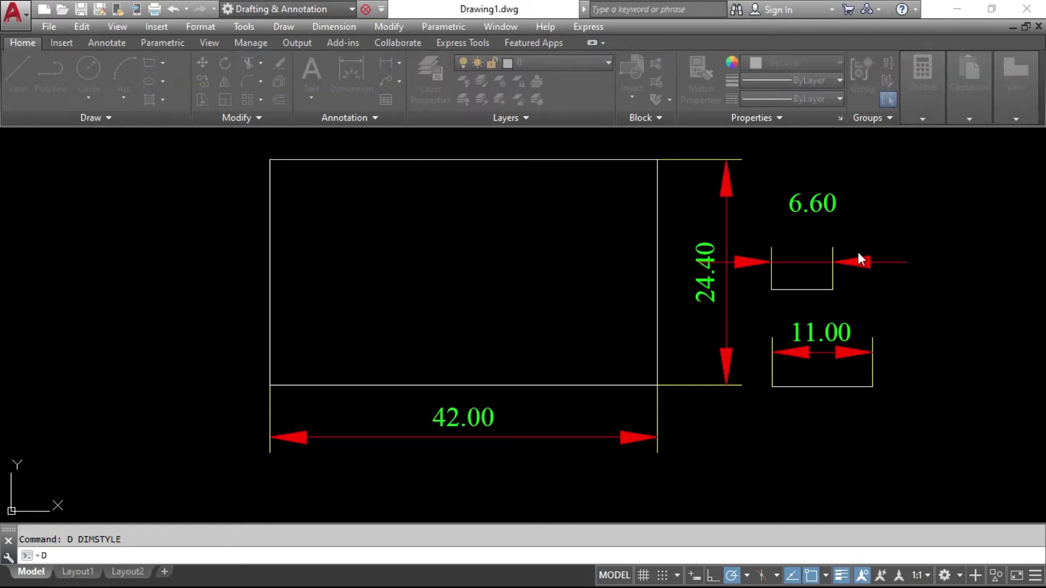
left_click(691, 267)
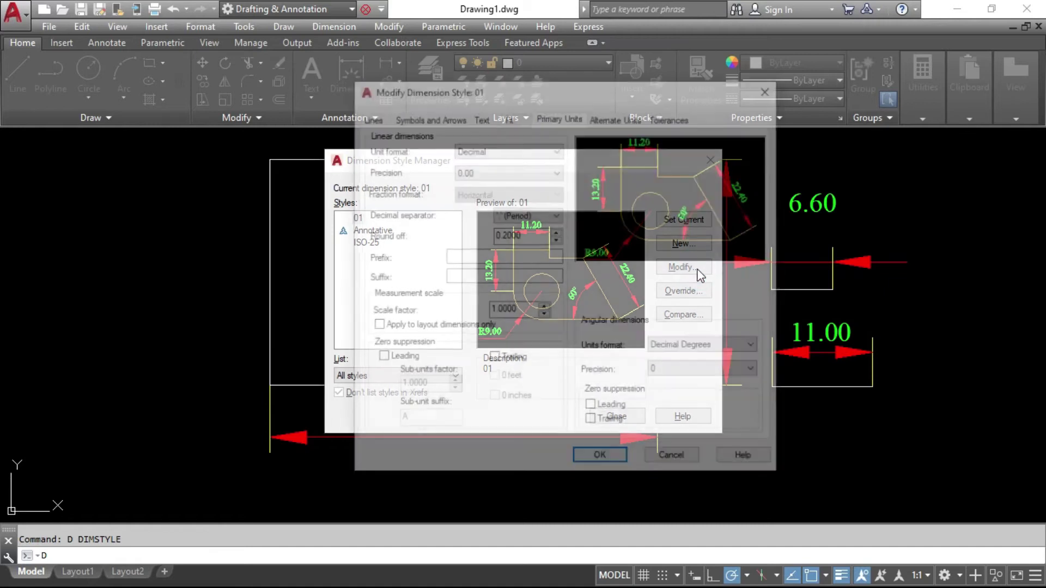
left_click_drag(664, 94, 590, 100)
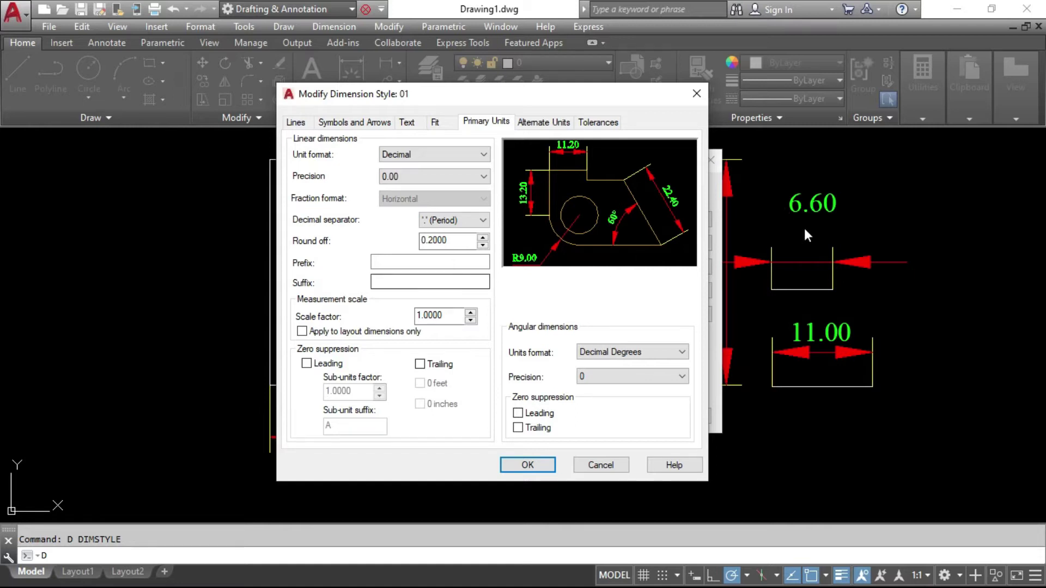
left_click(439, 282)
type("CM")
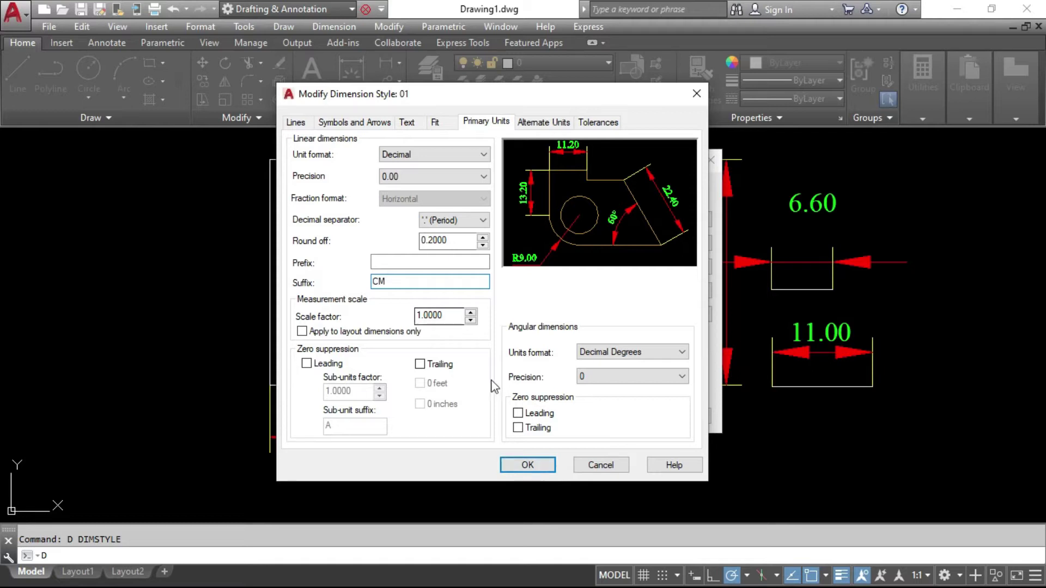
left_click(529, 467)
left_click(609, 417)
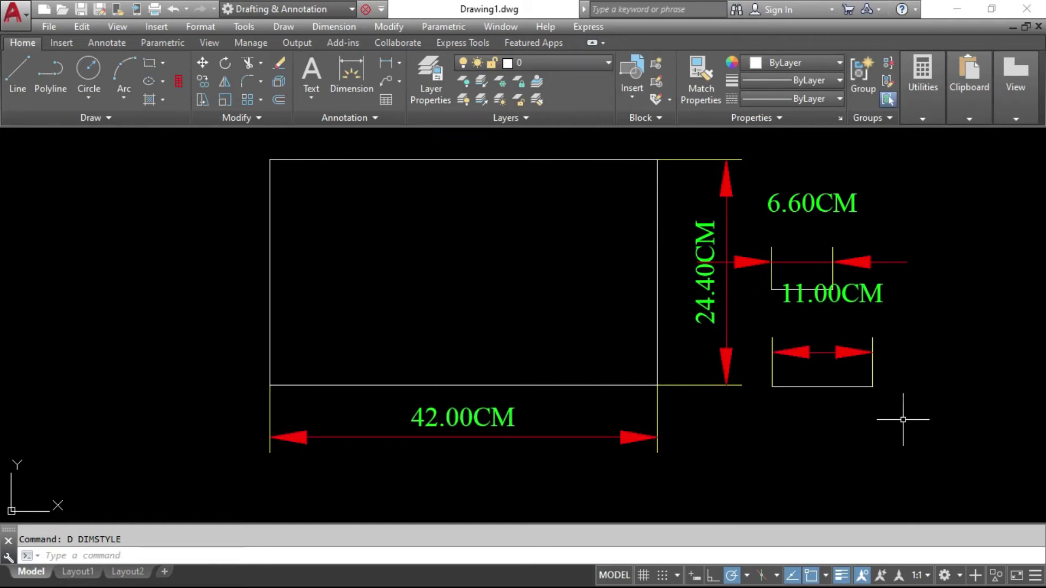
Draw two vertical lines crossing the rectangle from above to below
mouse_move(508, 276)
middle_mouse_down()
mouse_move(520, 297)
mouse_move(540, 287)
mouse_move(547, 337)
middle_mouse_up()
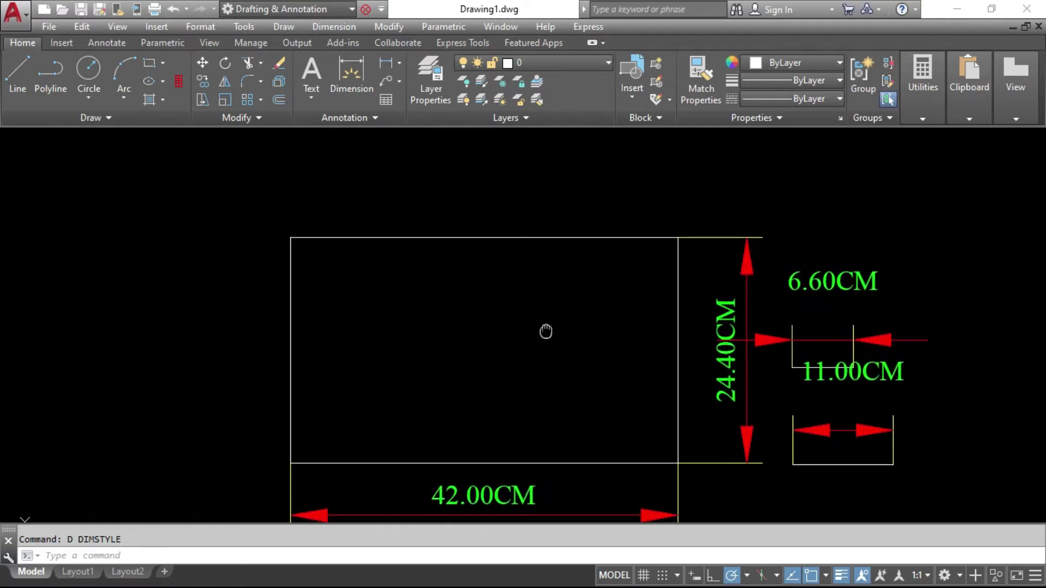
type("l")
key("Return")
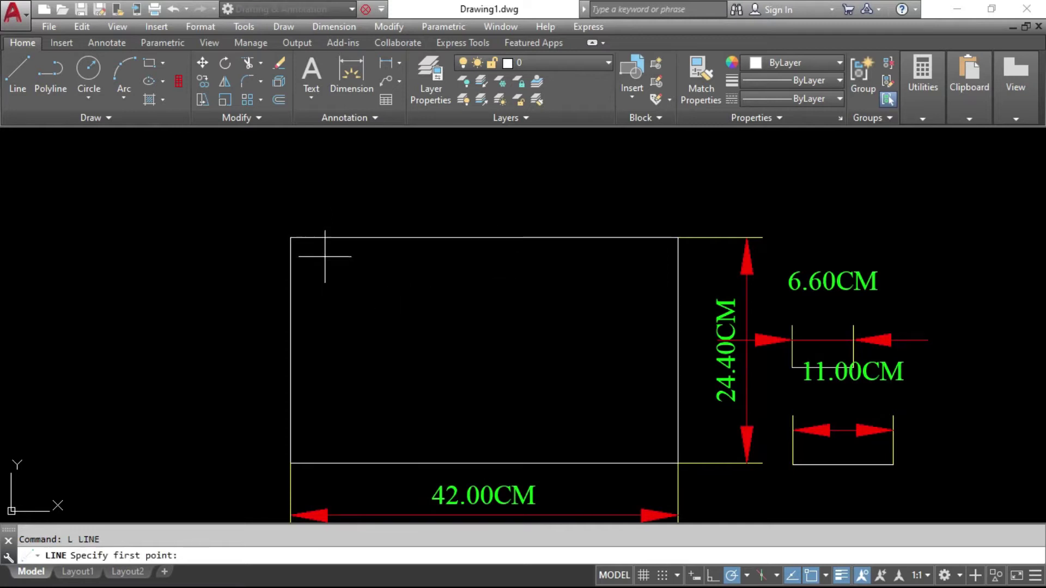
left_click(399, 221)
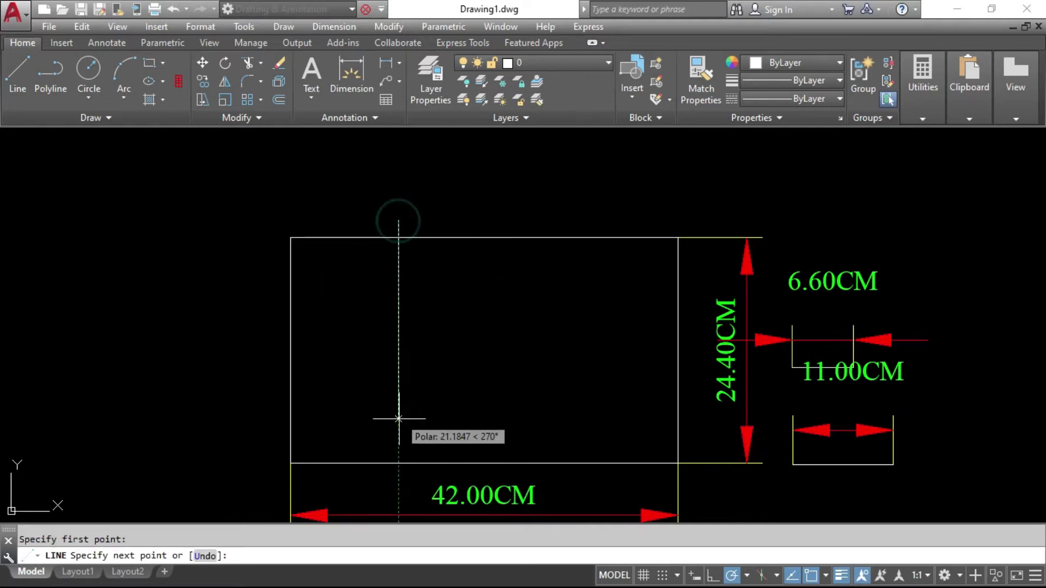
left_click(398, 469)
key("Return")
key("Return")
left_click(551, 221)
left_click(551, 477)
key("Return")
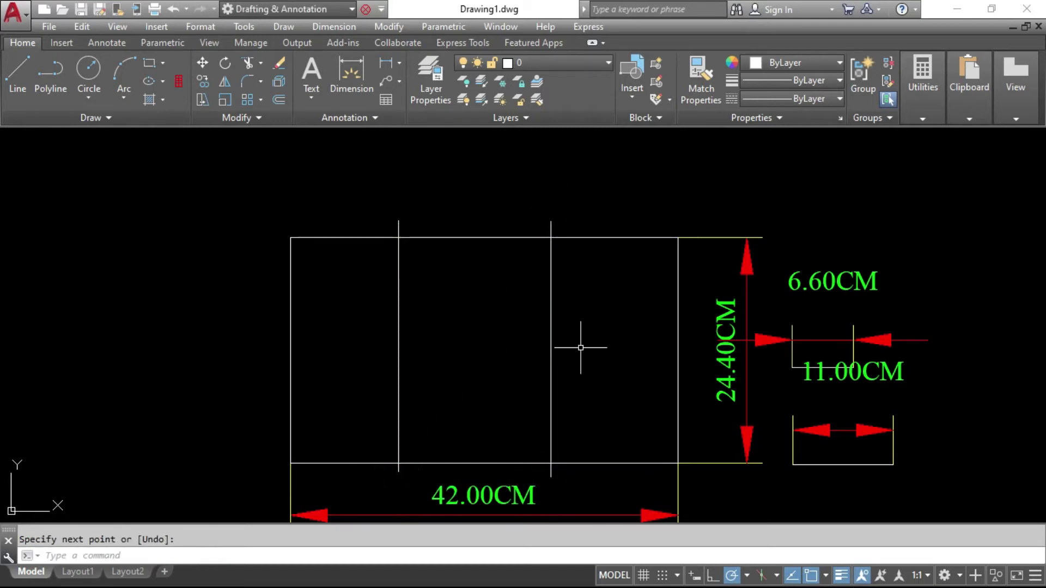
Trim the vertical lines' stubs above and below the rectangle
type("tr")
key("space")
left_click(595, 210)
left_click(398, 228)
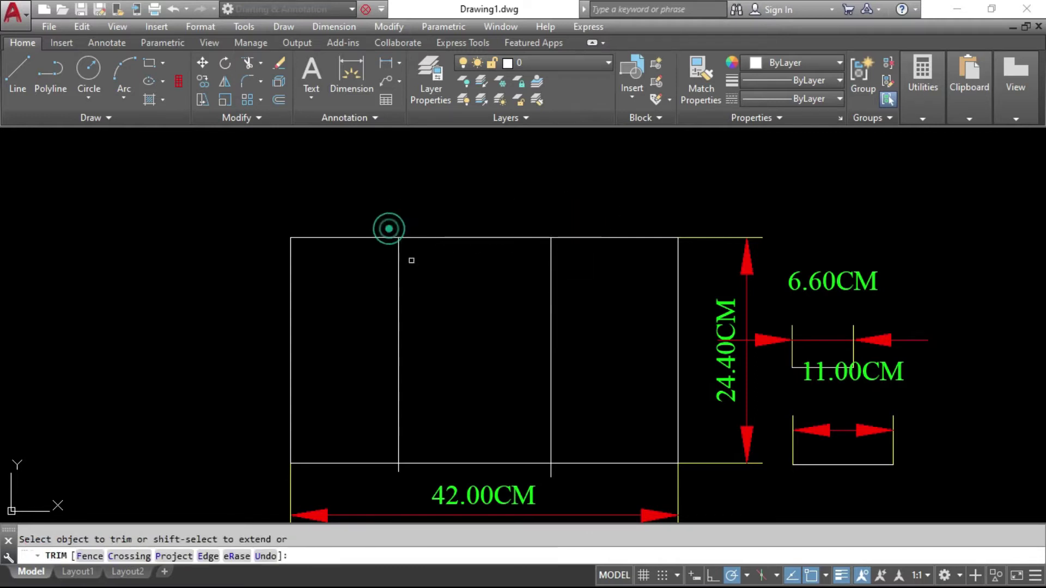
left_click(577, 479)
left_click(380, 469)
key("Return")
Hatch the left and right bays with the ANSI32 diagonal pattern
type("h")
key("space")
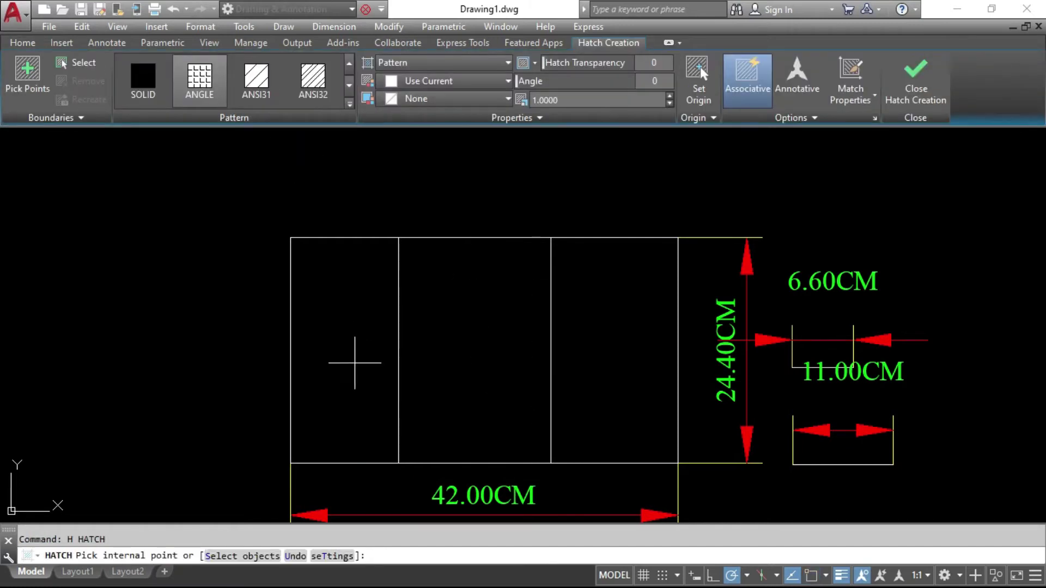
left_click(342, 354)
left_click(615, 359)
left_click(313, 78)
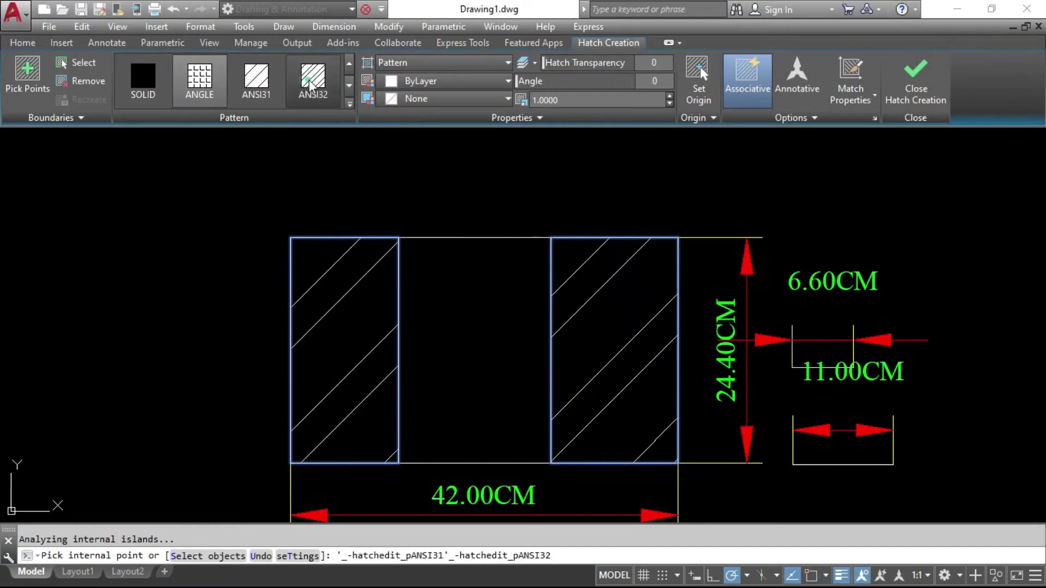
left_click(903, 104)
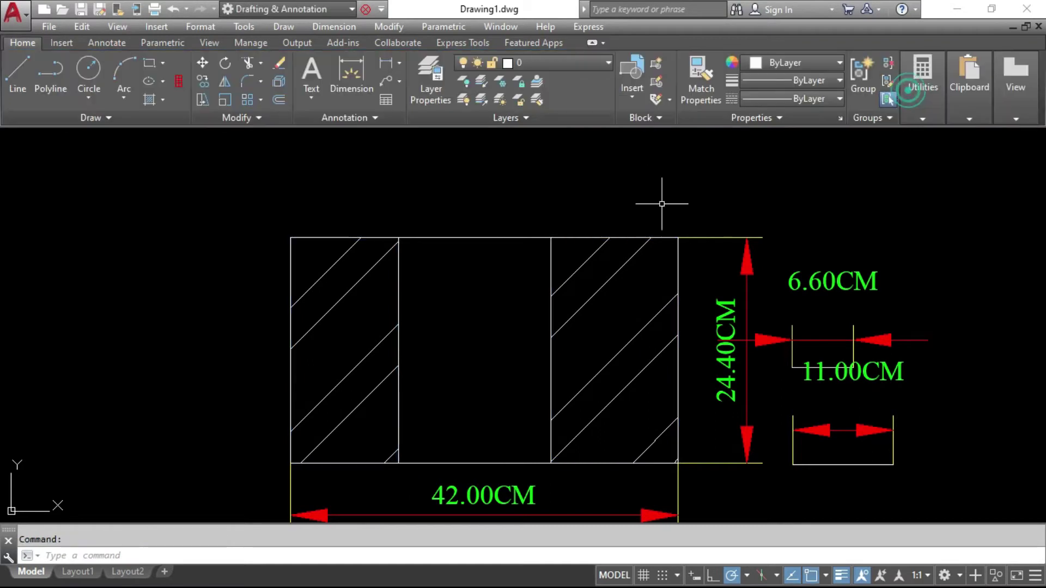
Start a linear dimension between the rectangle's top corners, then cancel it
mouse_move(557, 243)
middle_mouse_down()
mouse_move(558, 259)
mouse_move(518, 291)
mouse_move(556, 343)
middle_mouse_up()
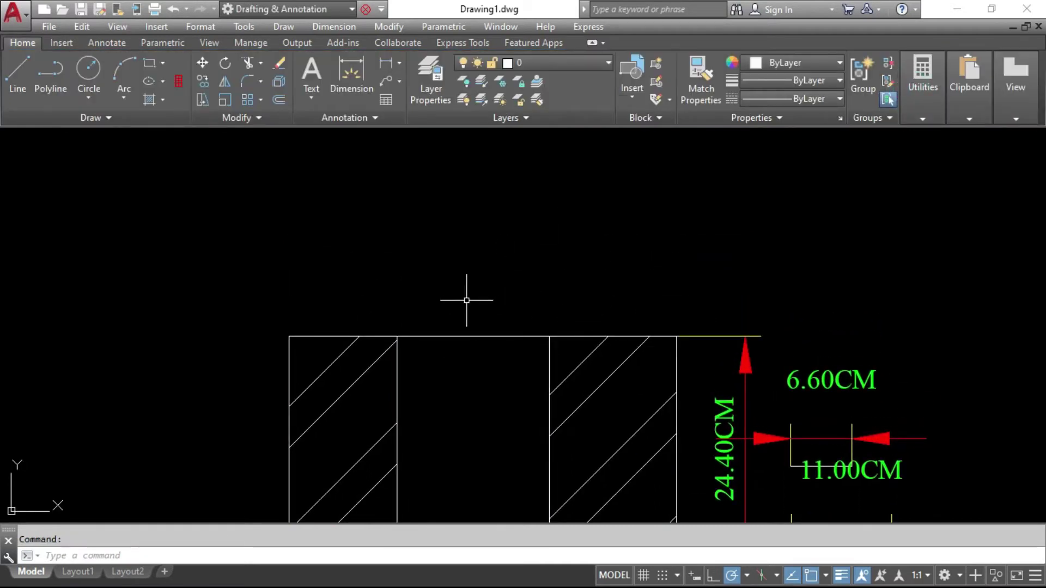
left_click(334, 26)
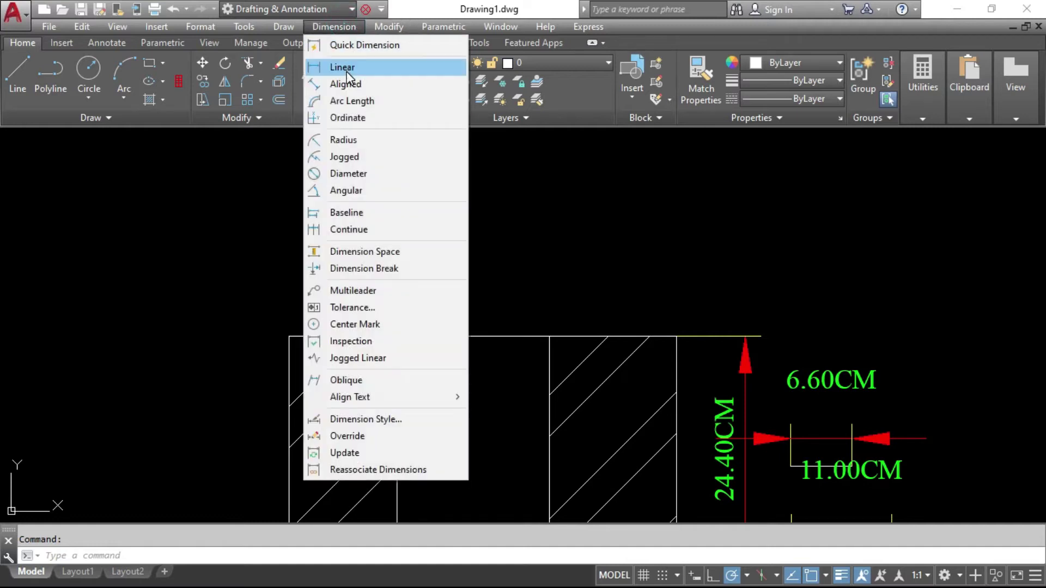
left_click(321, 67)
left_click(288, 333)
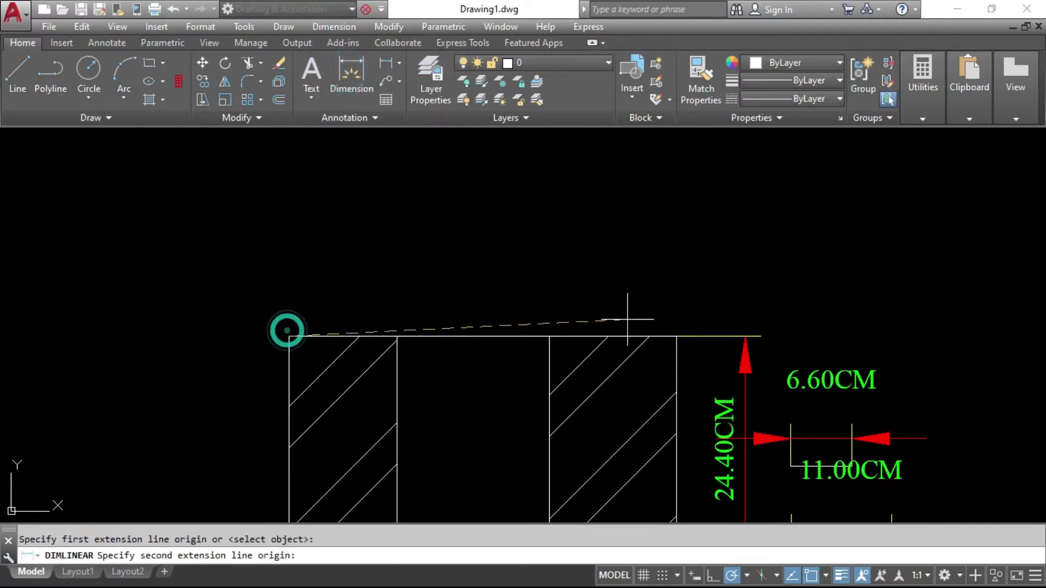
left_click(676, 335)
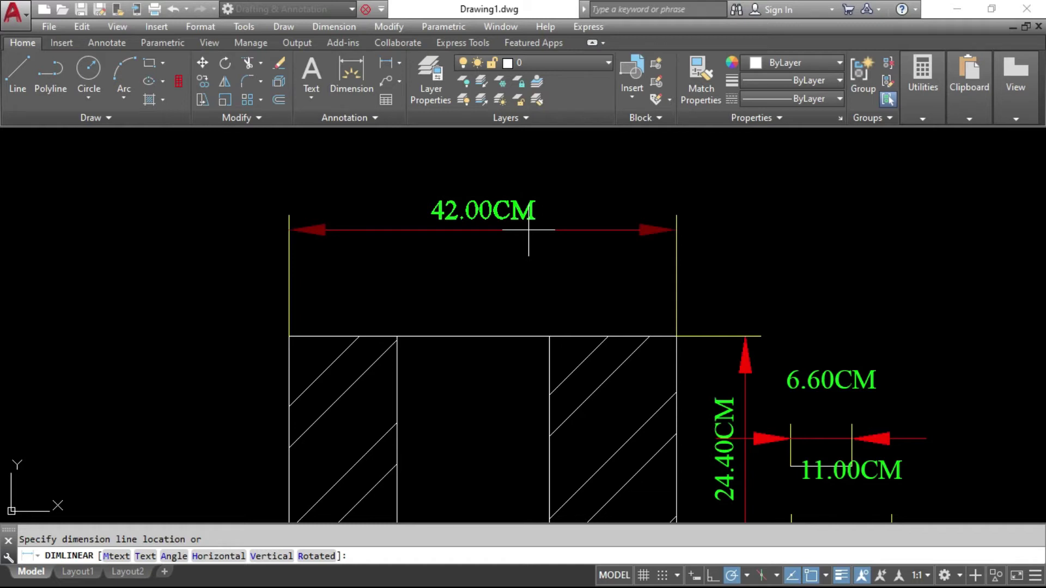
left_click(146, 556)
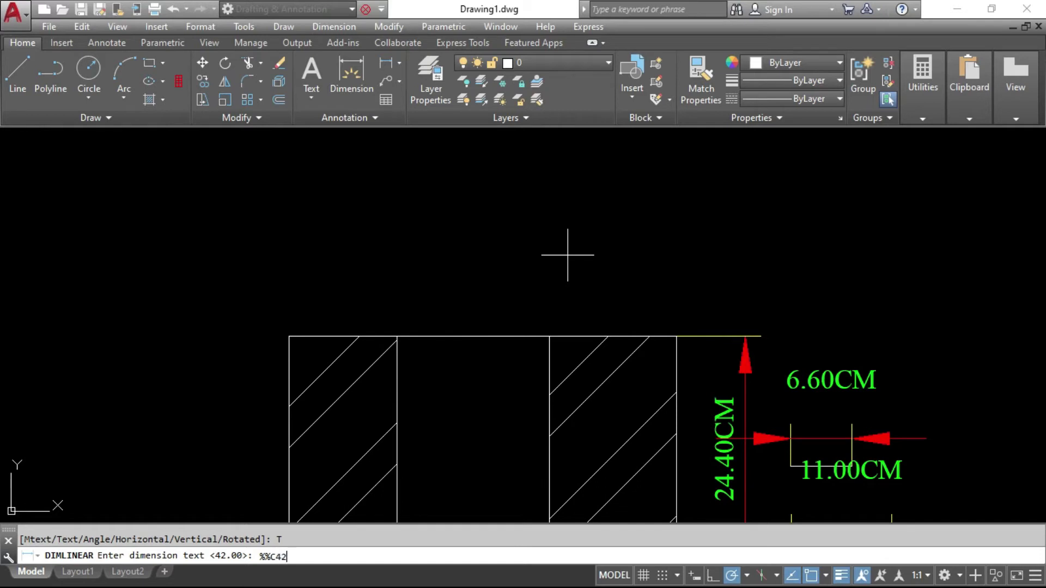
key("Return")
key("Escape")
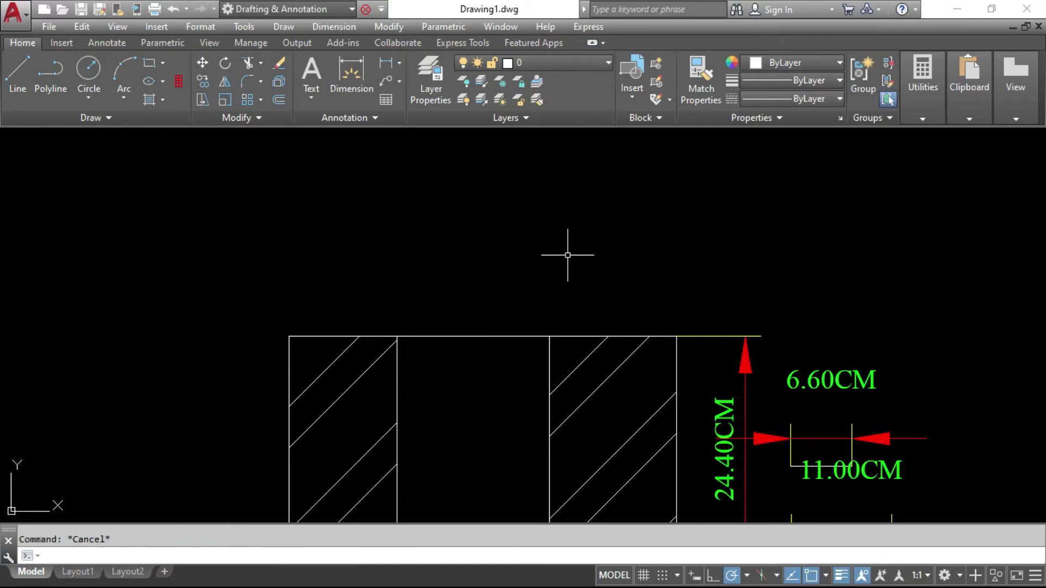
Place a 42.00CM linear dimension on the rectangle's top edge, above the shape
left_click(343, 28)
left_click(344, 68)
key("Return")
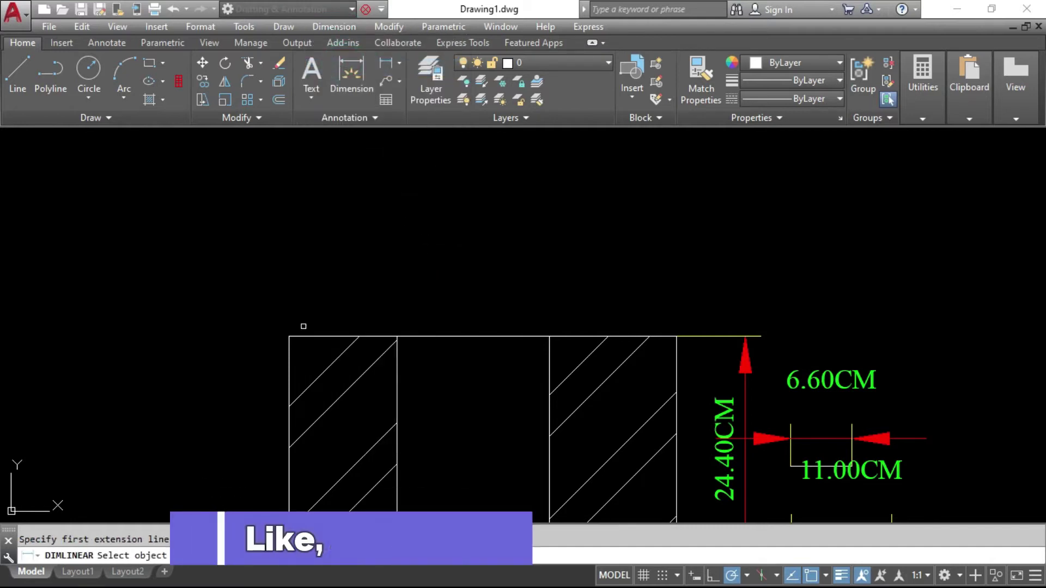
left_click(311, 336)
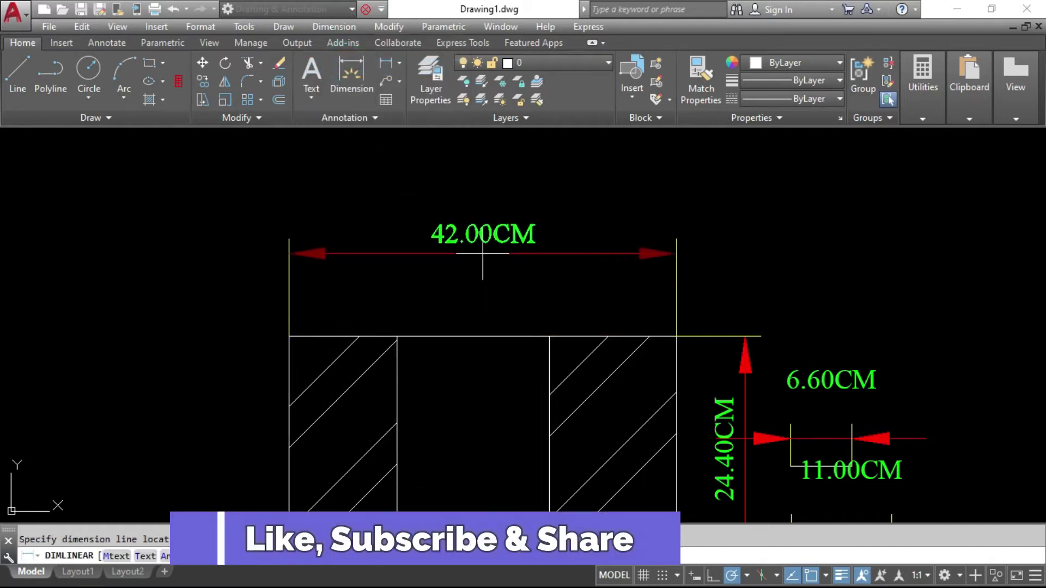
left_click(480, 252)
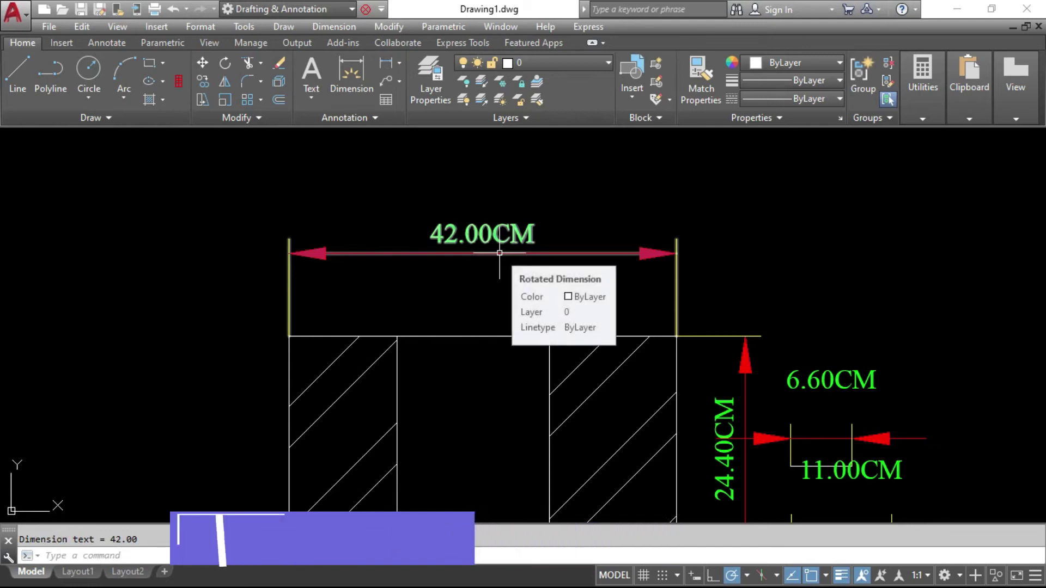
type("d")
key("Return")
Give style 01 a %%c diameter prefix, so dimensions read Ø42.00CM, Ø24.40CM, Ø6.60CM, Ø11.00CM
left_click(695, 265)
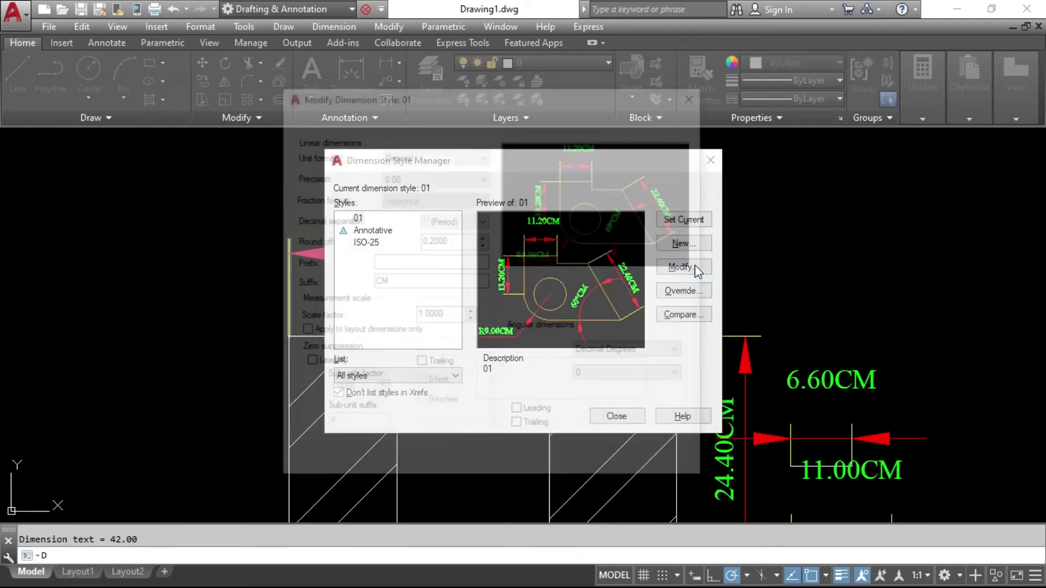
left_click(421, 265)
type("%%c")
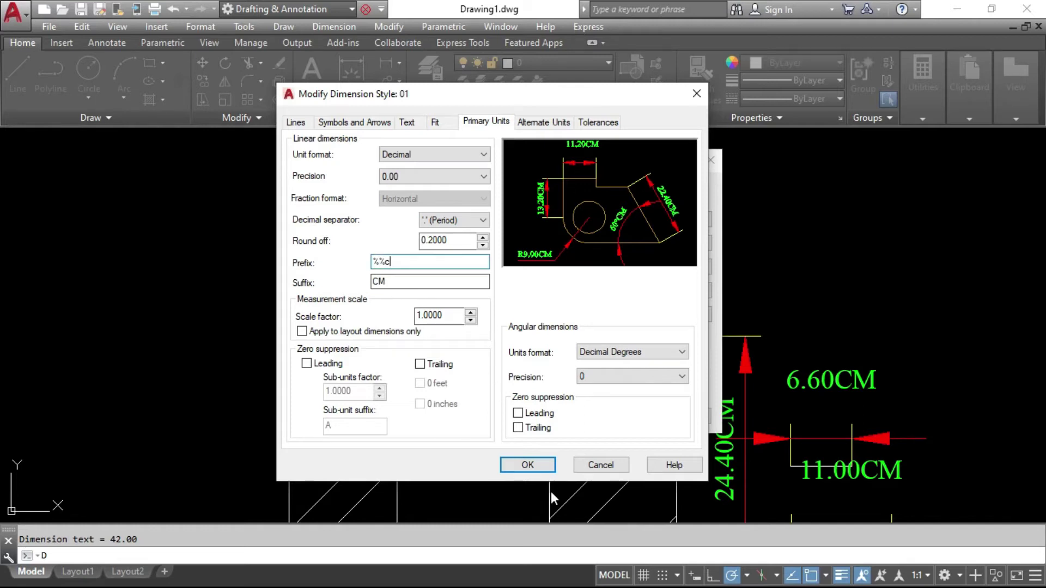
left_click(536, 464)
left_click(606, 415)
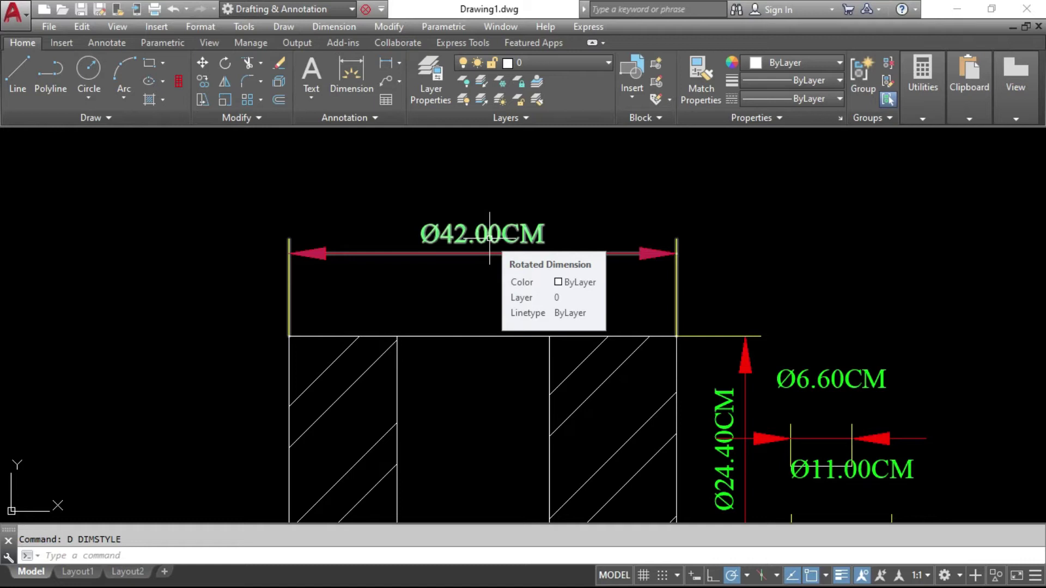
Clear style 01's Ø prefix and CM suffix, leaving plain values like 42.00 and 6.60
type("D")
key("Return")
left_click(685, 267)
left_click_drag(408, 262, 283, 272)
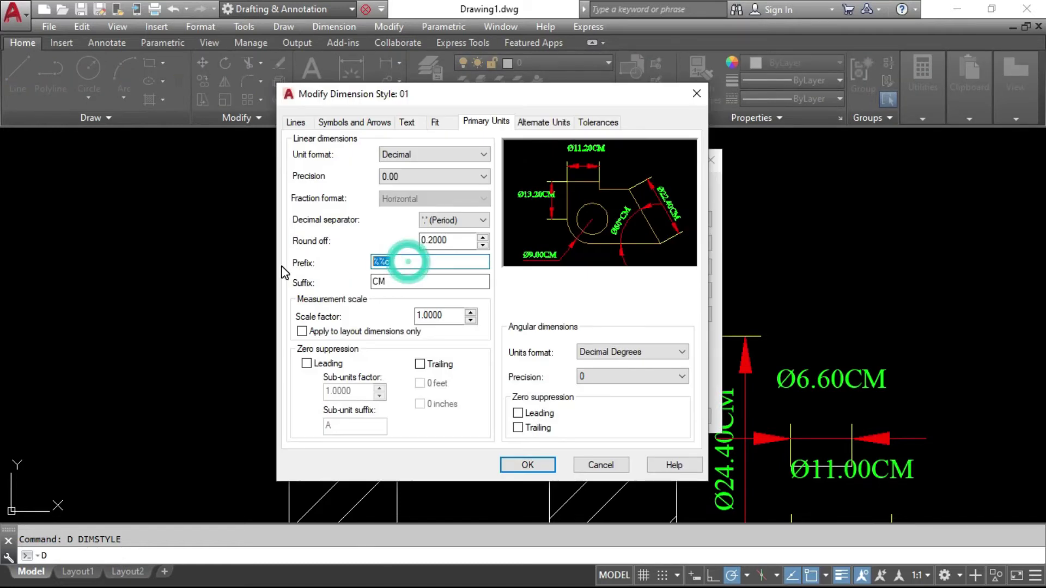
key("BackSpace")
left_click_drag(390, 282, 350, 276)
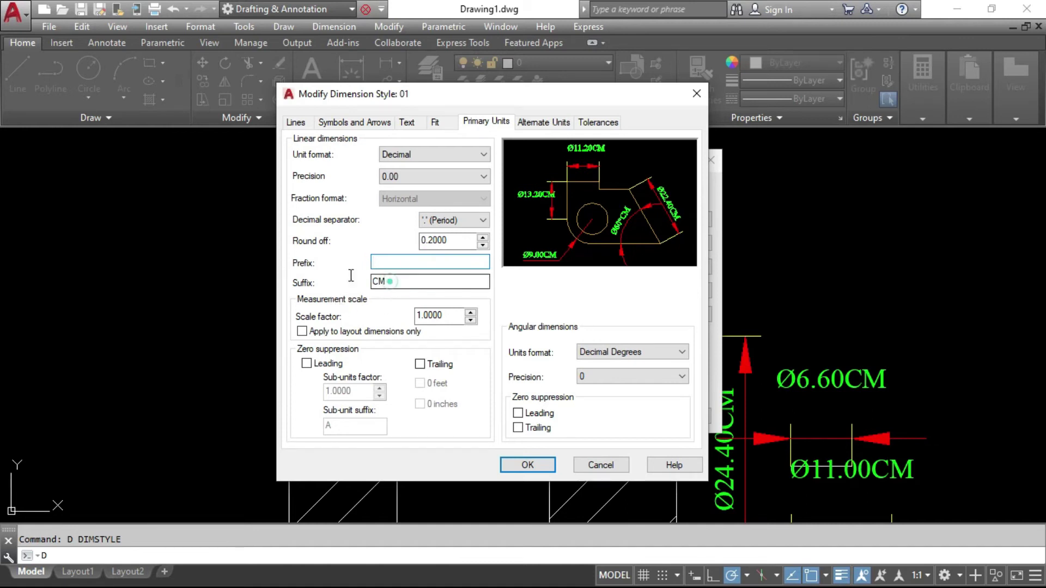
key("BackSpace")
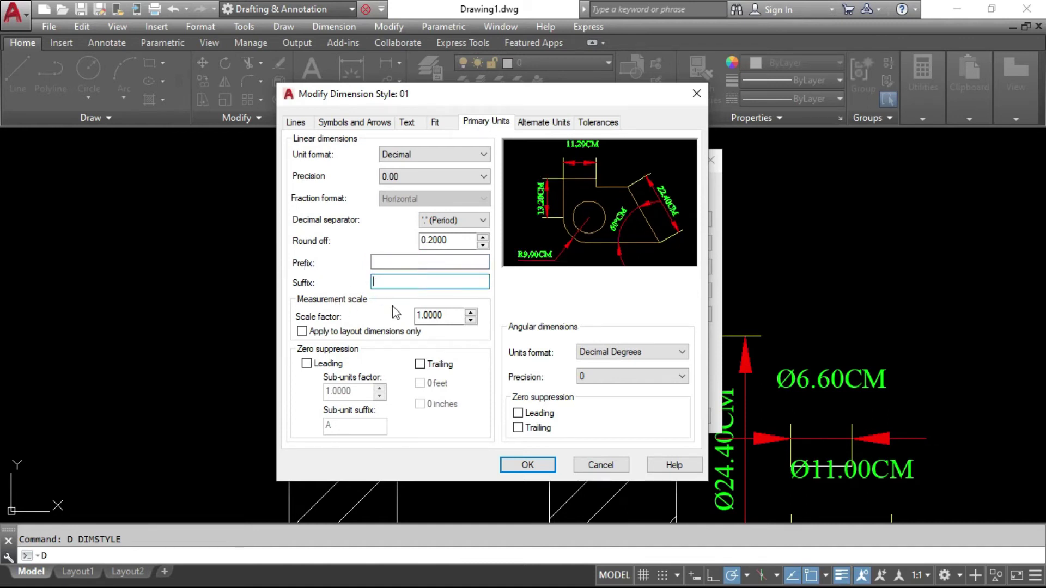
left_click(533, 463)
left_click(618, 410)
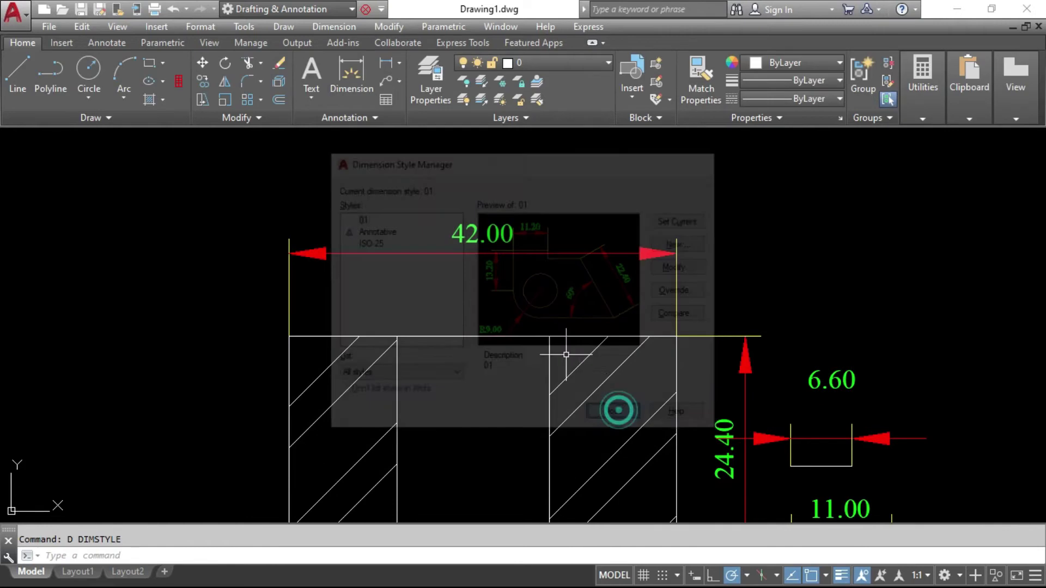
Delete the two inner vertical lines and the hatch from the rectangle
left_click(572, 328)
left_click(472, 365)
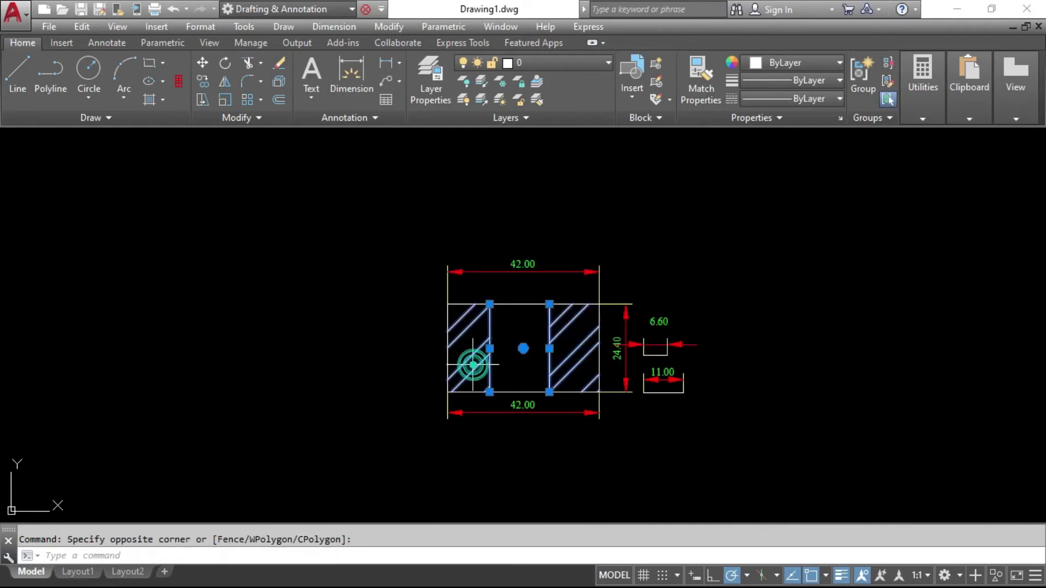
key("Delete")
scroll(606, 325, "up", 4)
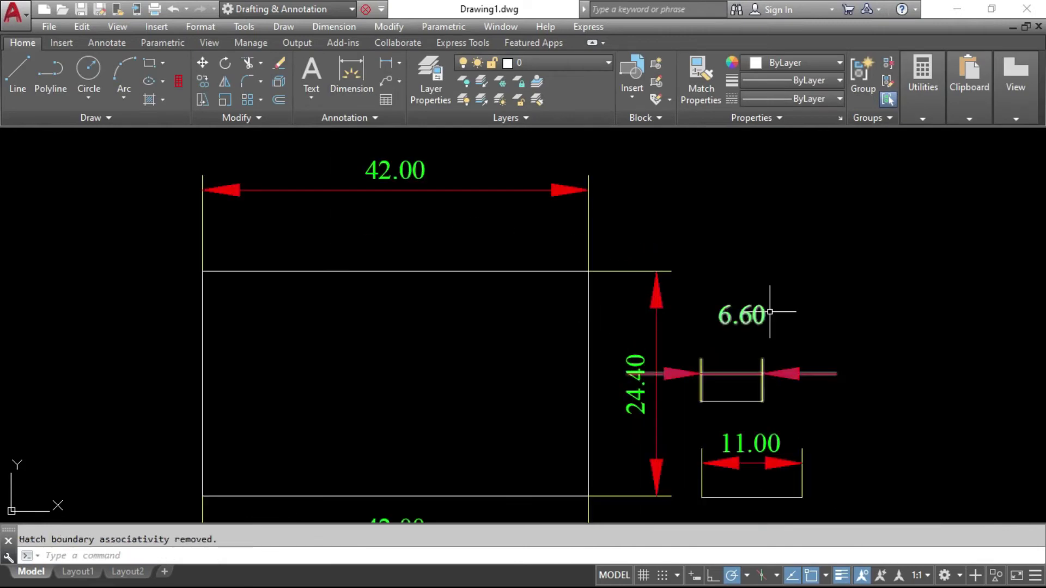
left_click(769, 312)
left_click(770, 292)
scroll(525, 298, "down", 2)
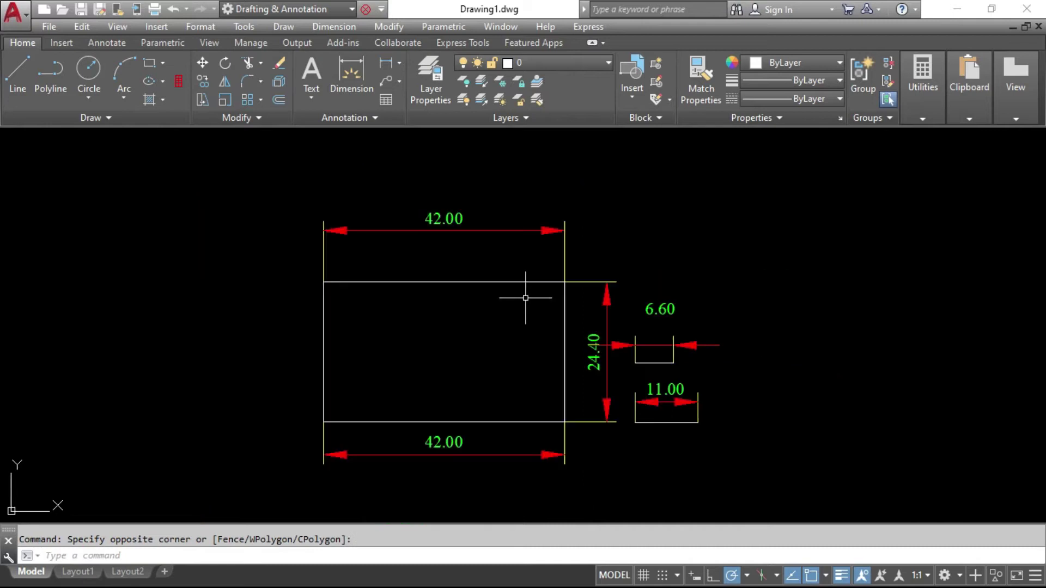
middle_click_drag(525, 298, 551, 298)
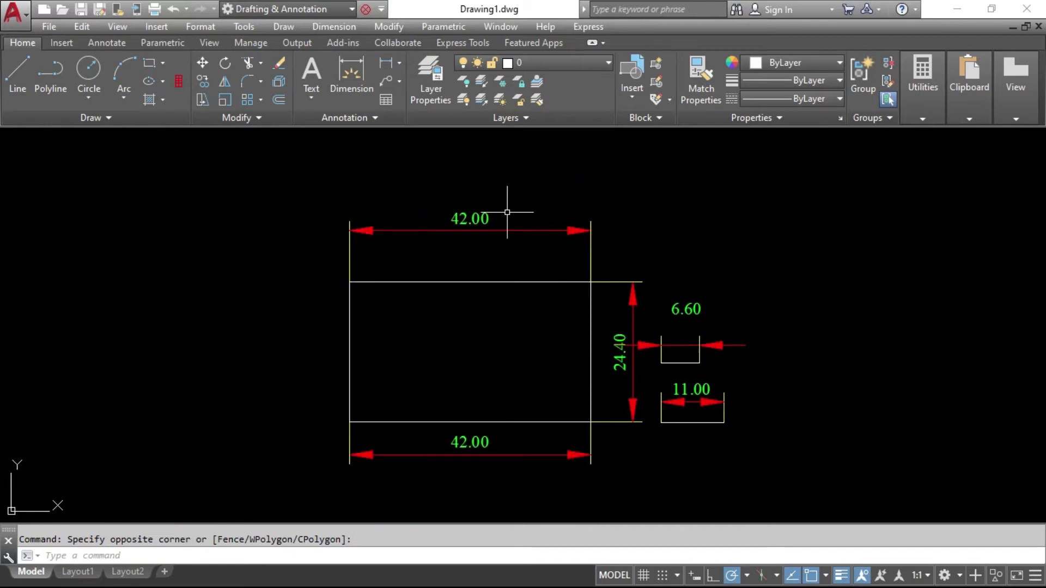
Move the two small dimensions and their lines further to the right
left_click(730, 280)
left_click(657, 448)
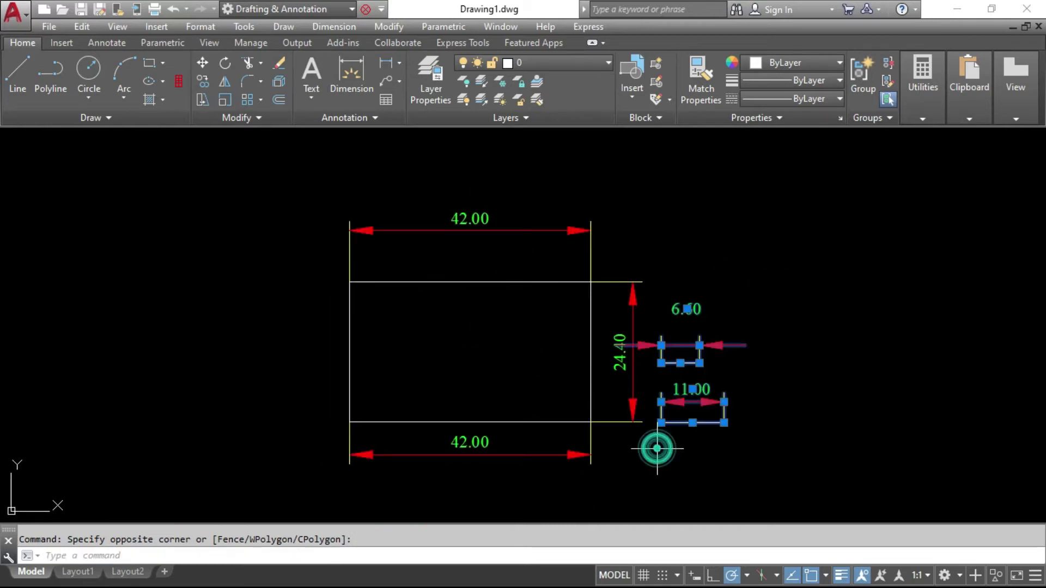
type("m")
key("Return")
left_click(676, 445)
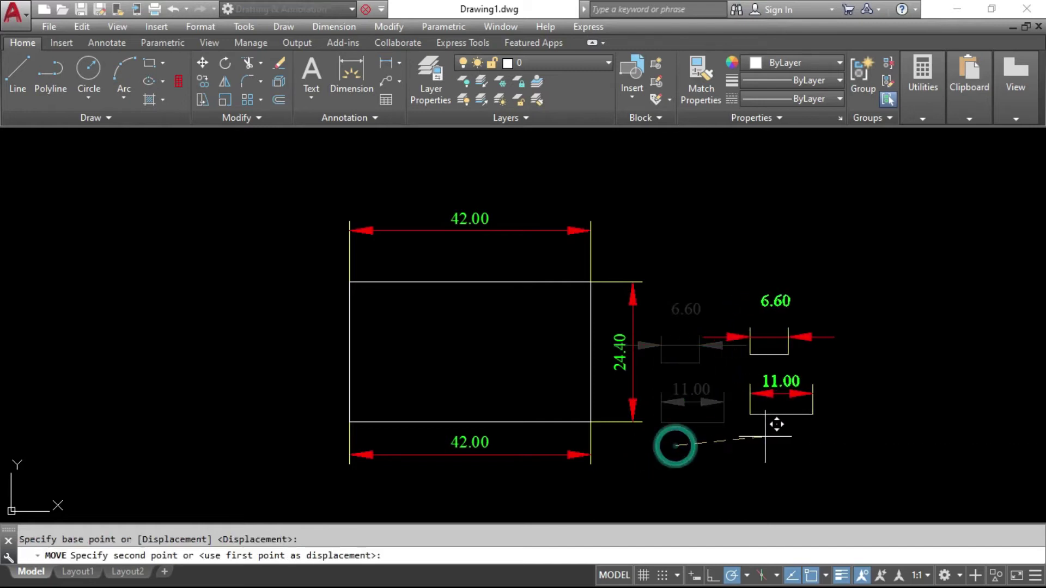
left_click(765, 436)
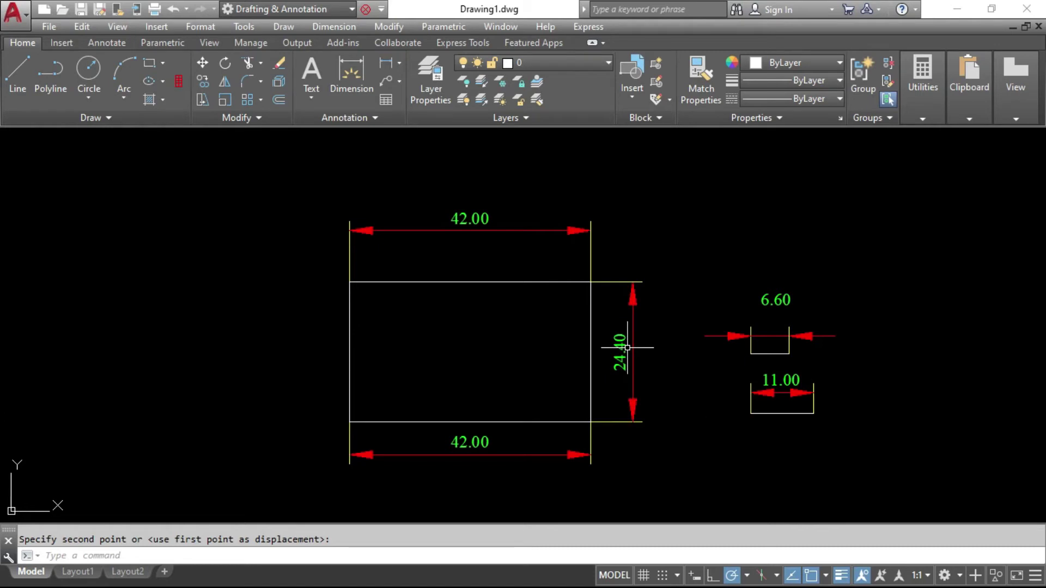
Set style 01's scale factor to 2, doubling dimensions to 84.00, 49.00, 13.40 and 21.80
type("D")
key("Return")
left_click(683, 267)
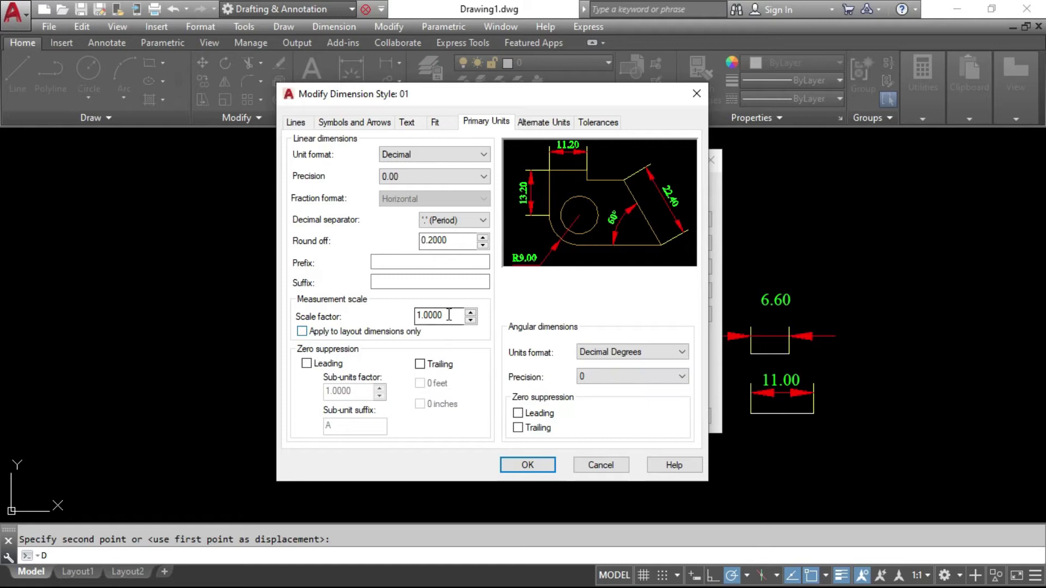
left_click_drag(450, 316, 390, 319)
type("2")
left_click(527, 465)
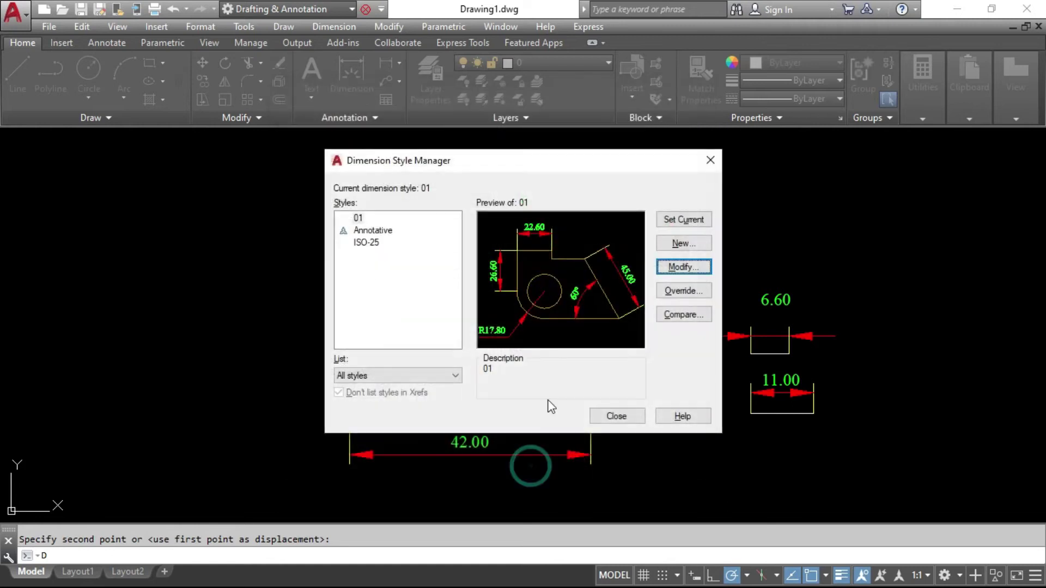
left_click(710, 165)
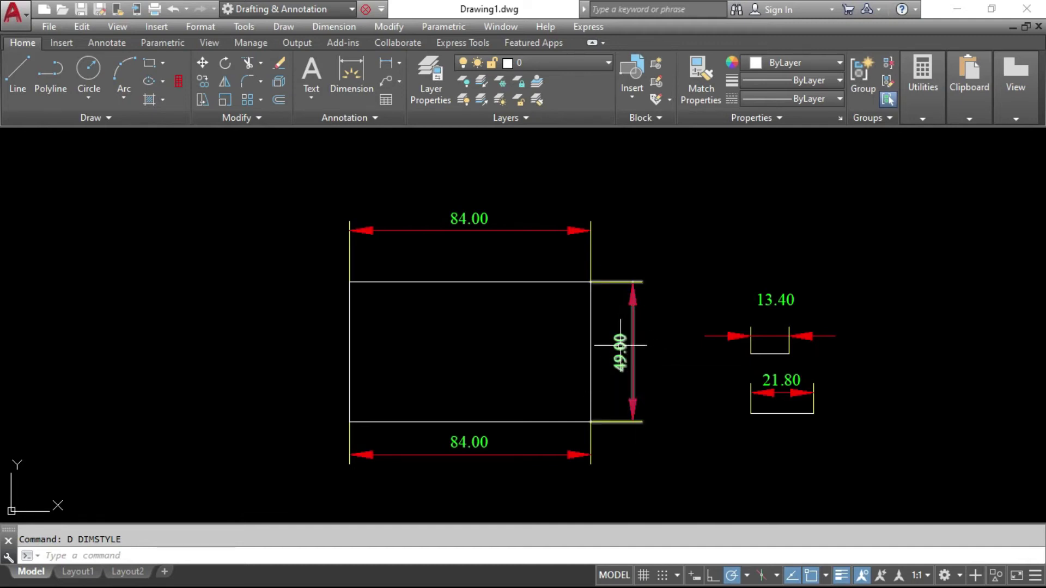
Change style 01's round-off from 0.2 to 0
type("d")
key("Return")
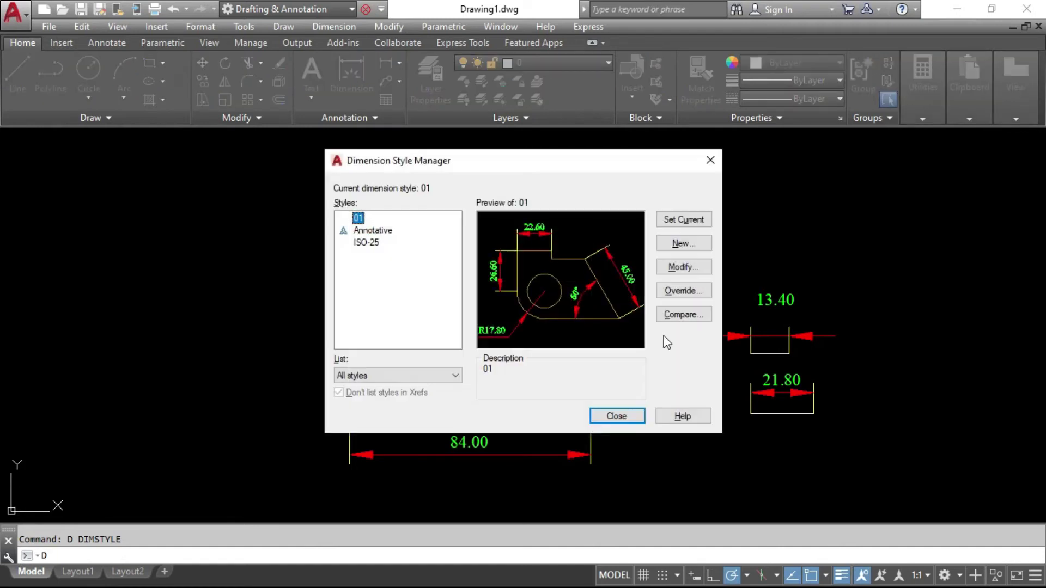
left_click(684, 267)
double_click(463, 239)
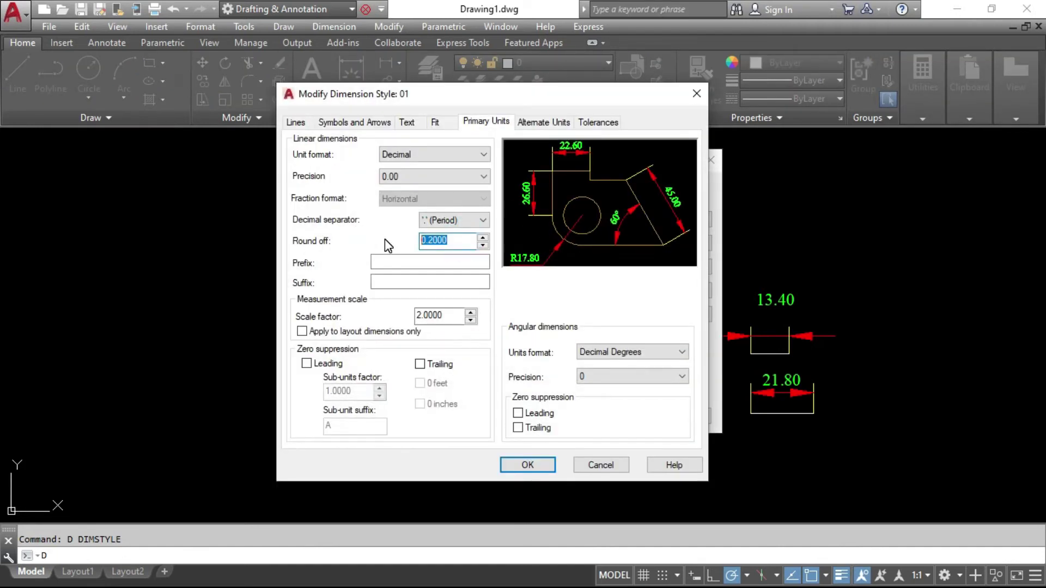
type("0")
left_click(459, 263)
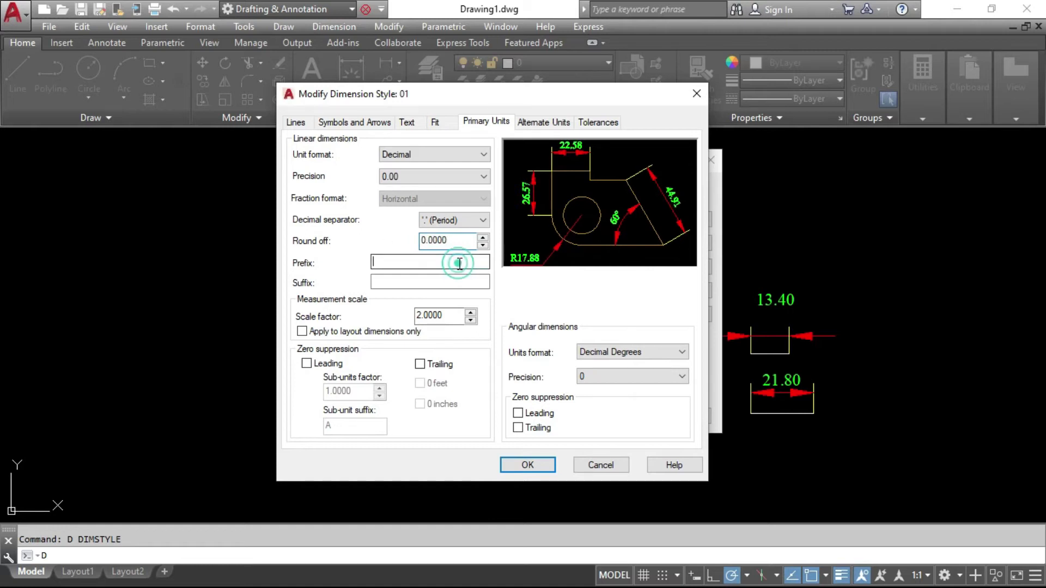
left_click(527, 465)
left_click(621, 416)
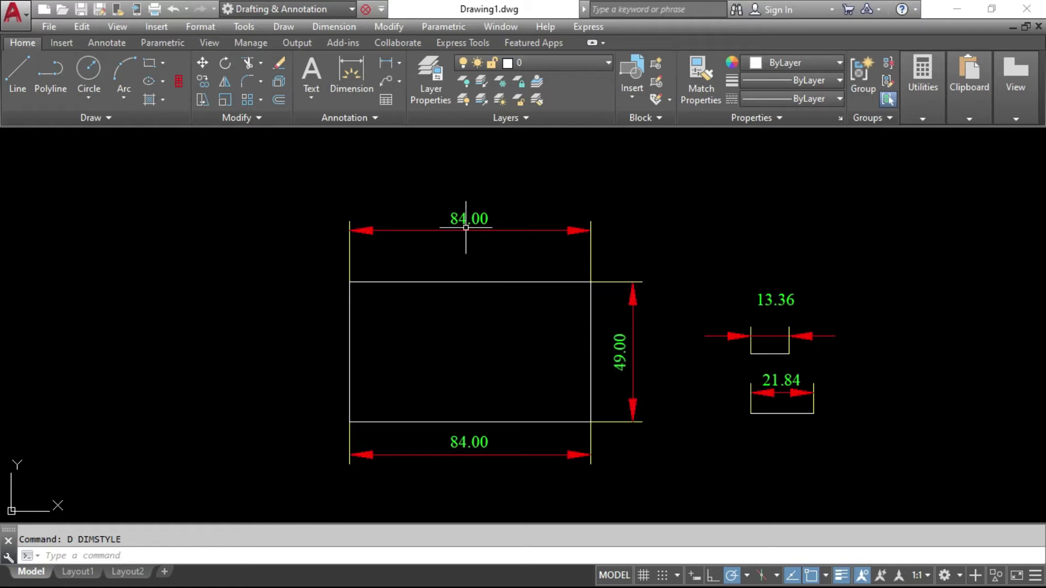
middle_click_drag(507, 309, 506, 299)
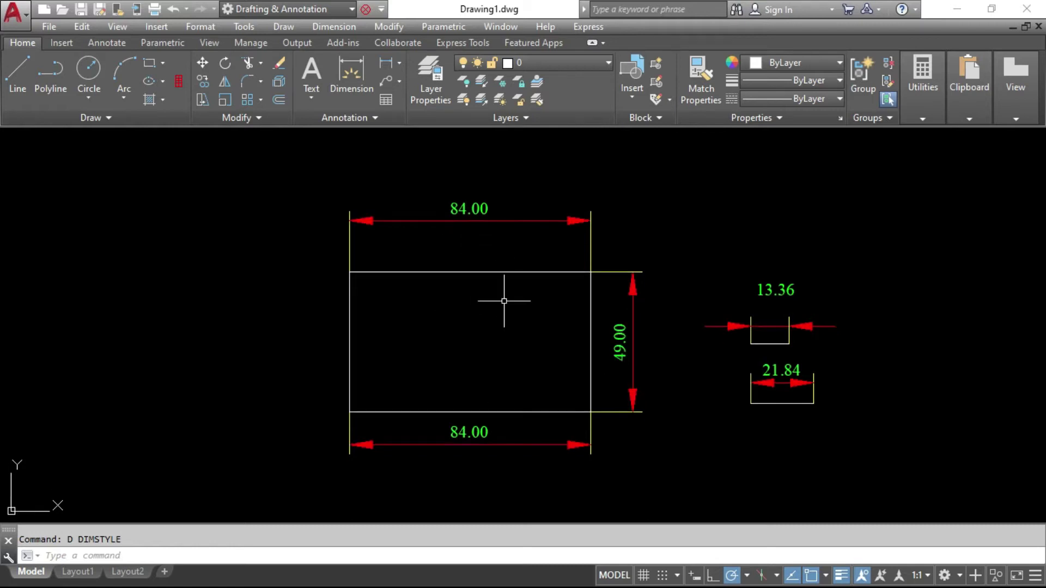
Set style 01's scale factor back to 1, giving 42.00, 24.50, 6.68 and 10.92
type("d")
key("Return")
left_click(687, 267)
double_click(420, 316)
type("2")
double_click(450, 316)
type("1")
left_click(528, 464)
left_click(618, 419)
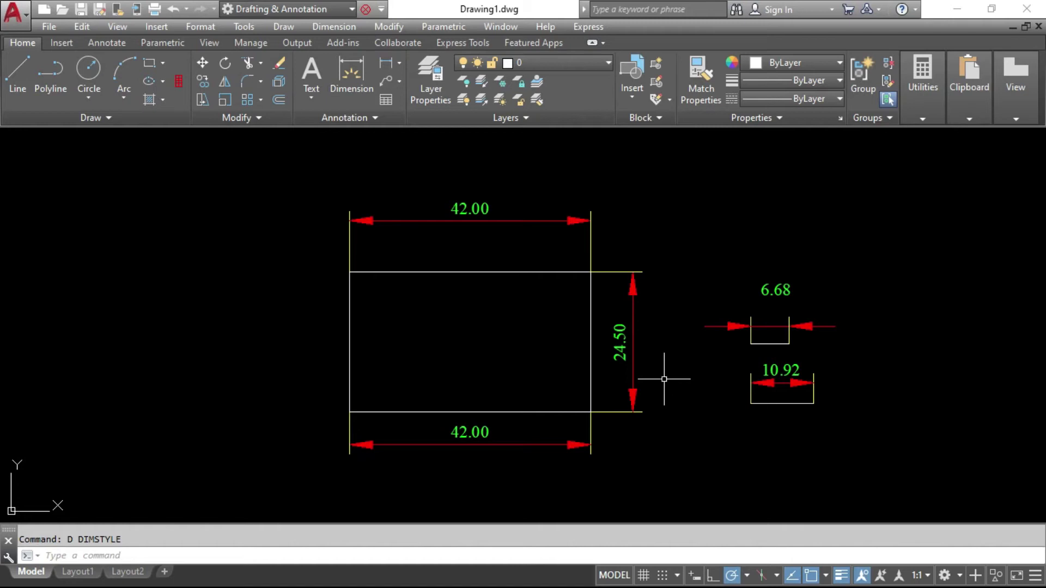
Switch style 01's linear unit format to Fractional, giving 42, 24 1/2, 6 3/4 and 11
type("d")
key("Return")
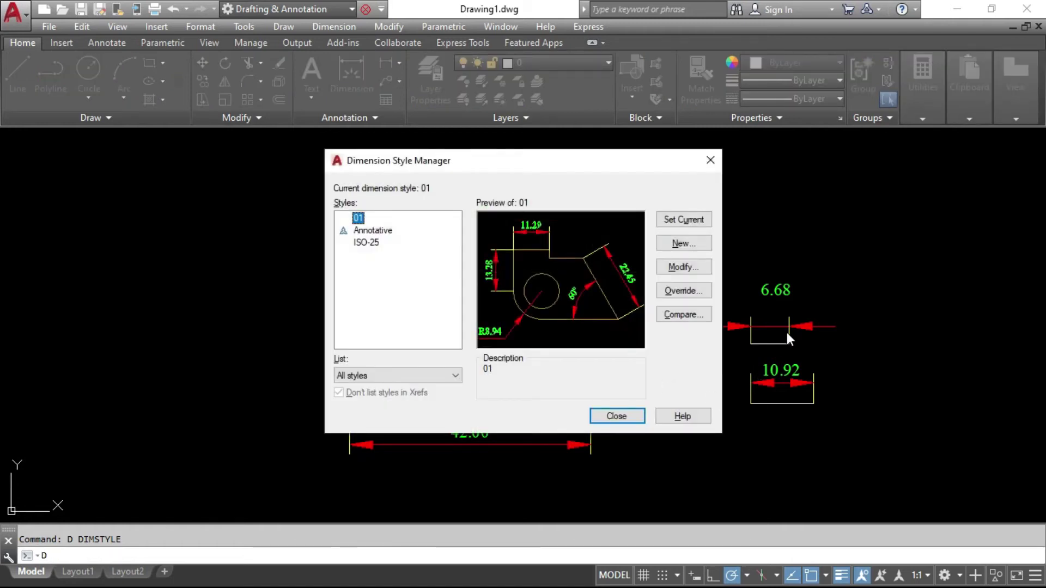
left_click(701, 269)
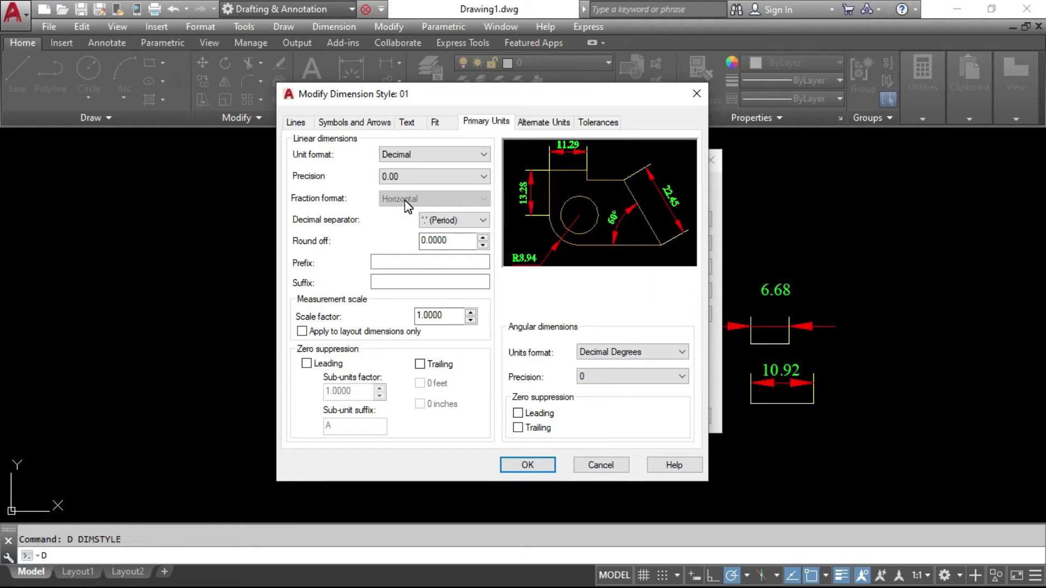
left_click(433, 156)
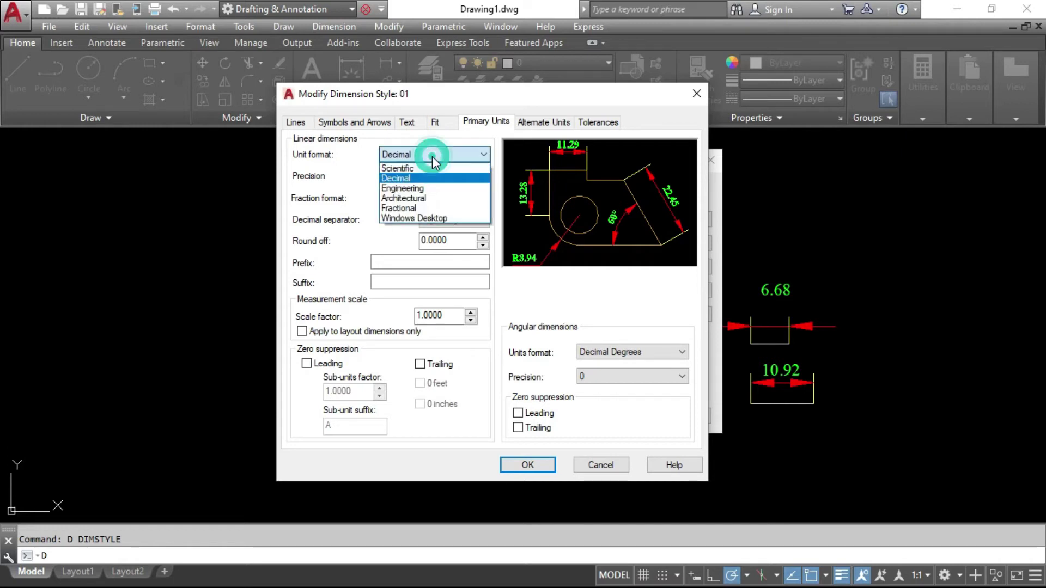
left_click(426, 207)
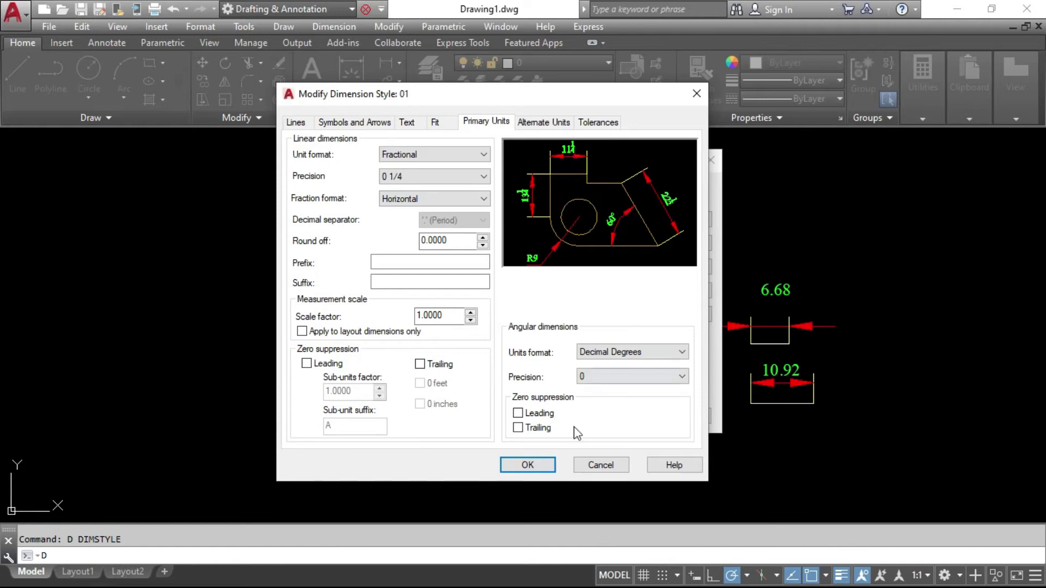
left_click(537, 465)
left_click(614, 418)
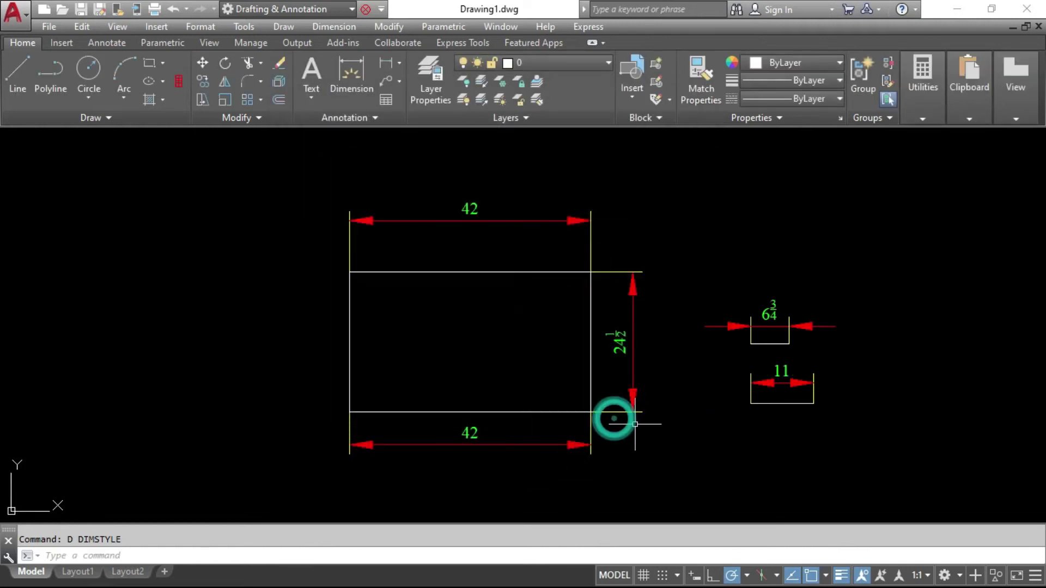
Set style 01's fraction format to Diagonal so 6 3/4 and 24 1/2 show slanted fractions
scroll(649, 364, "up", 2)
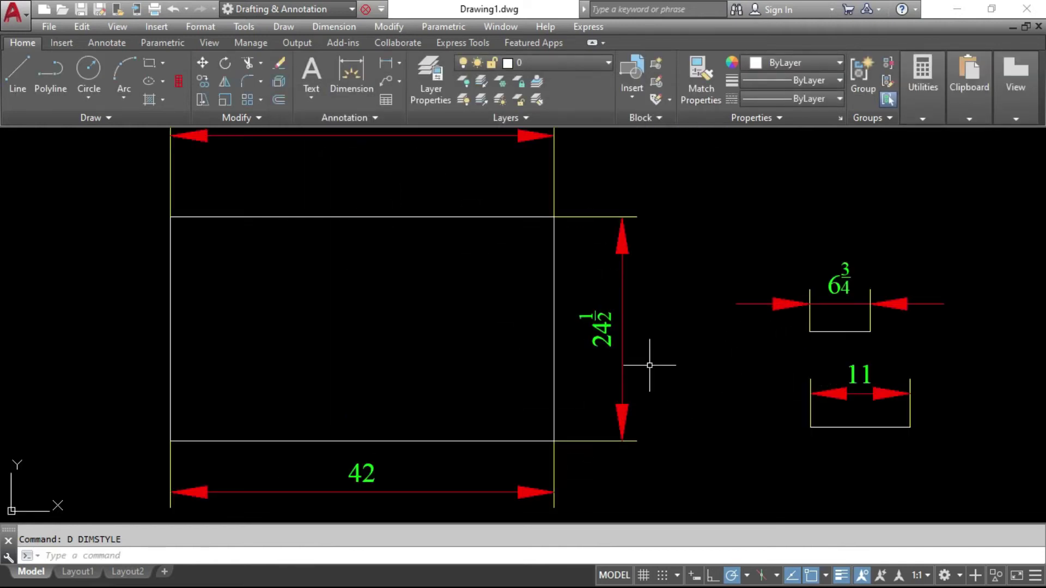
scroll(592, 330, "up", 2)
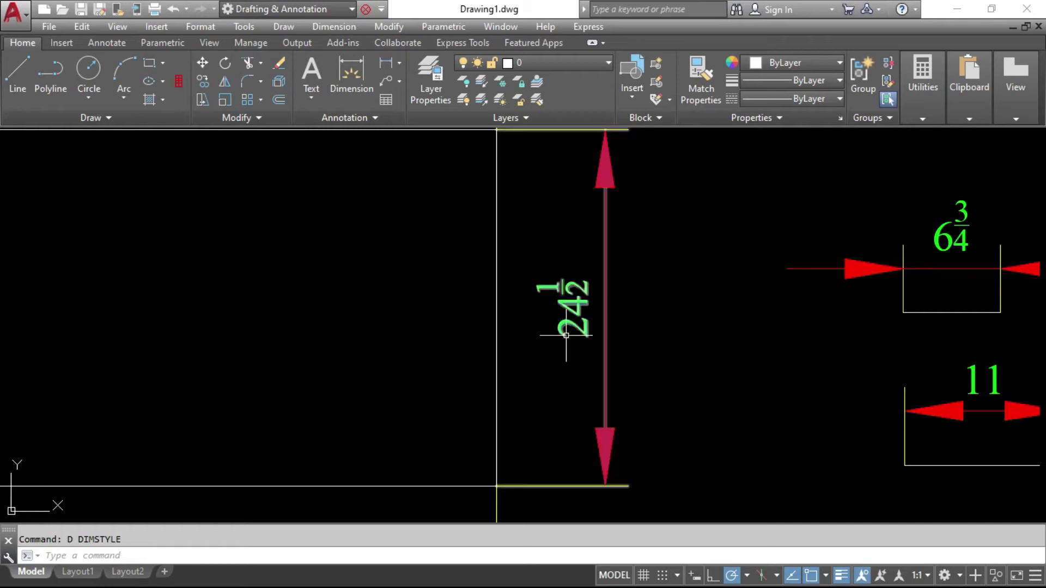
middle_click_drag(542, 297, 550, 286)
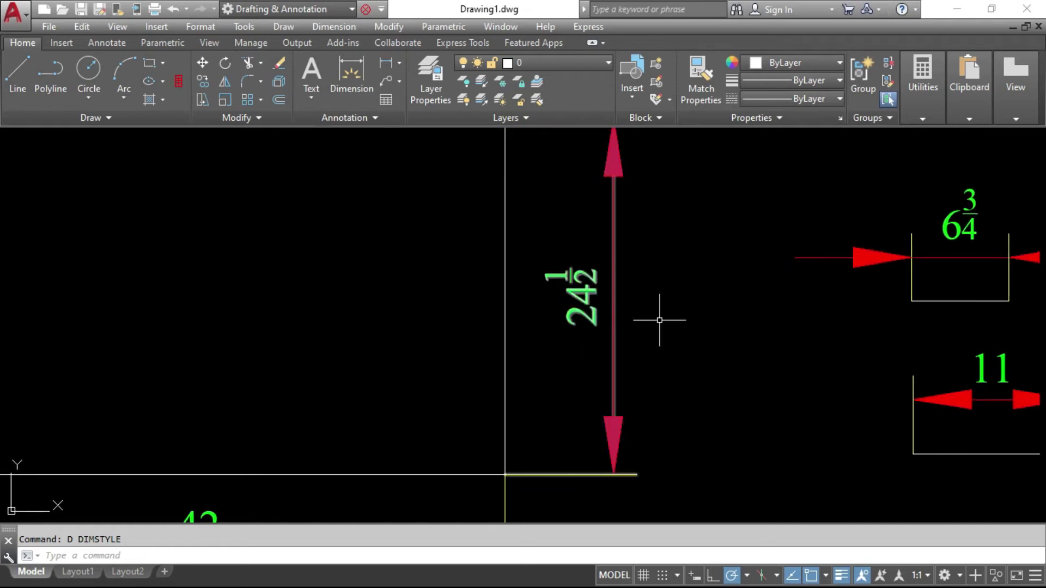
middle_click_drag(799, 311, 660, 320)
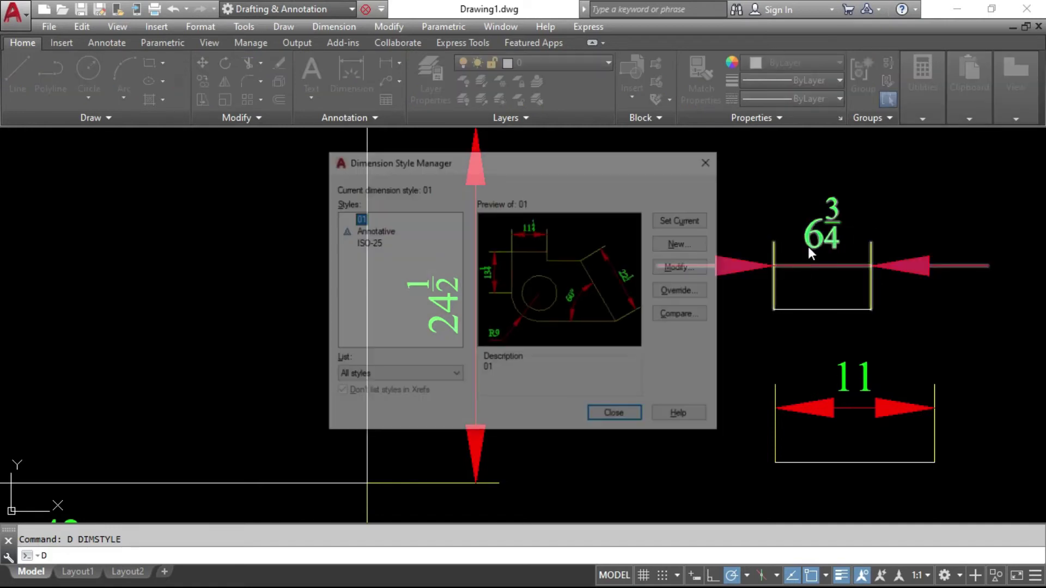
left_click(675, 270)
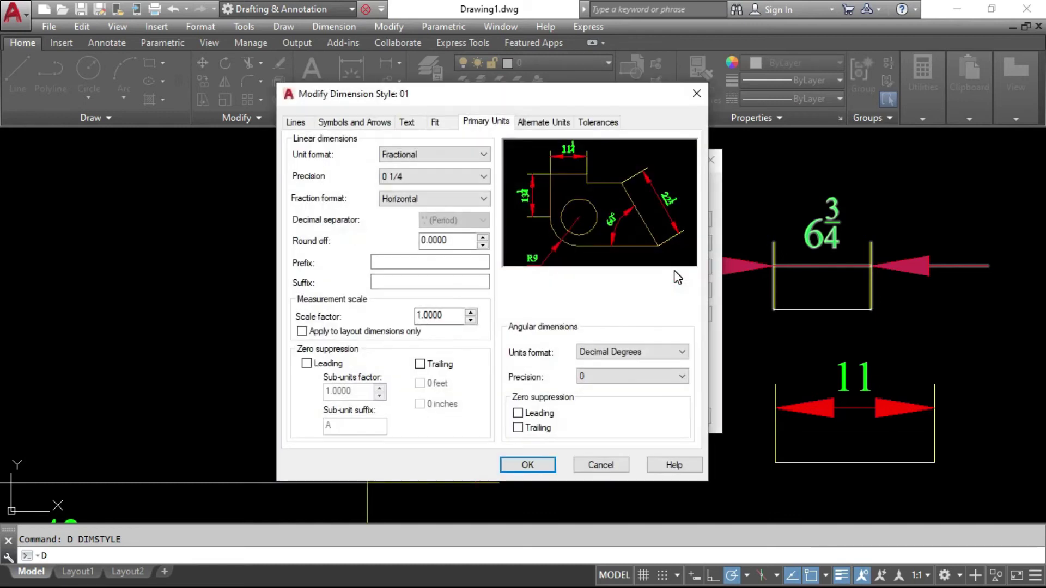
left_click(432, 202)
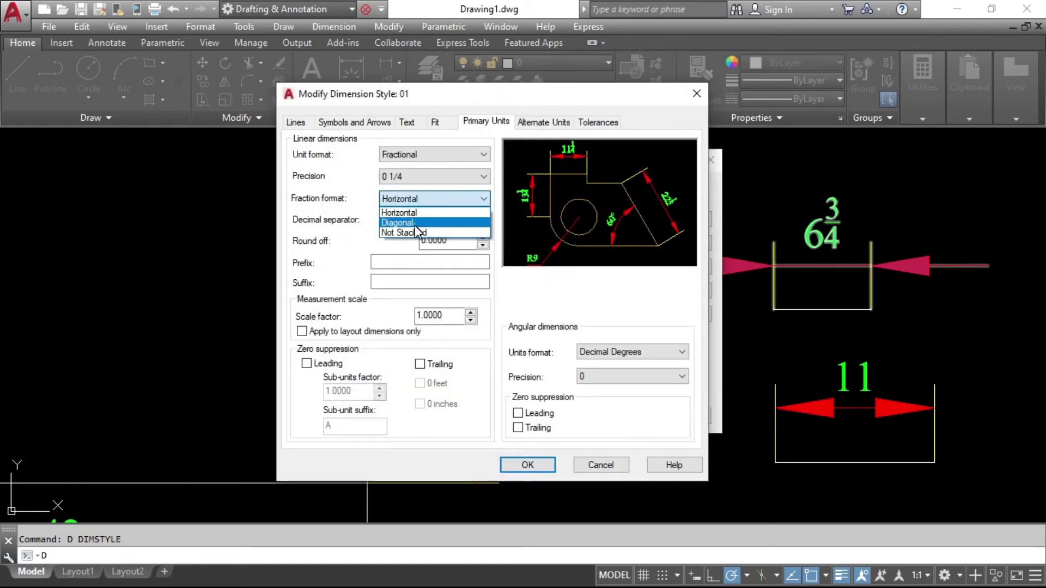
left_click(414, 223)
left_click(527, 465)
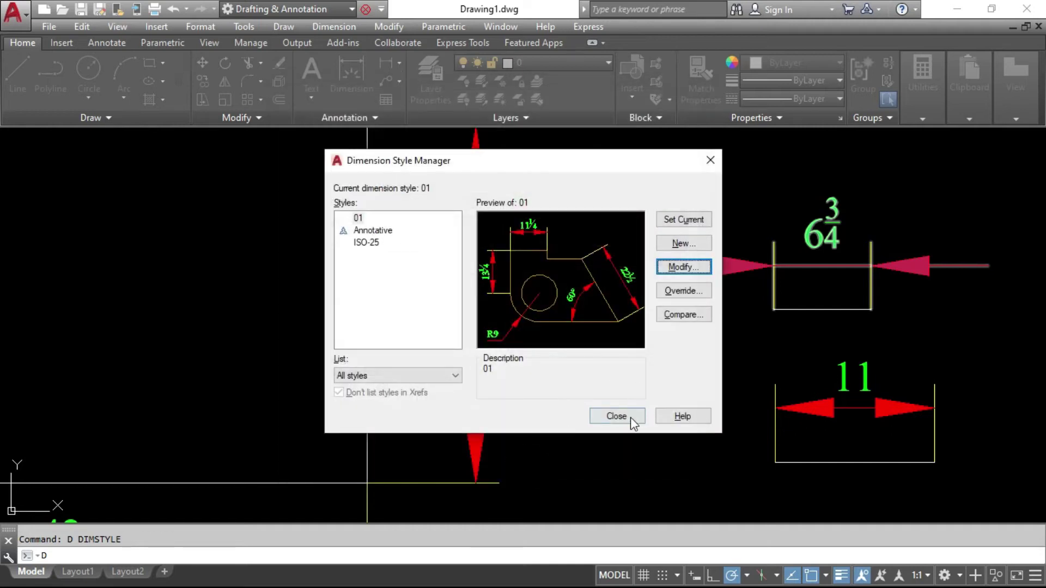
left_click(623, 421)
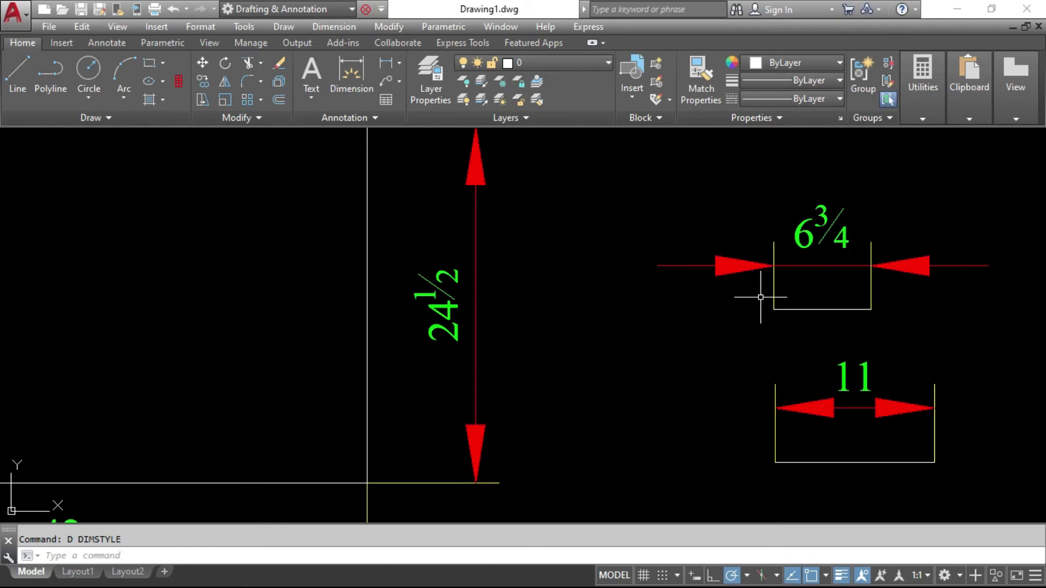
Set style 01's fraction format to Not Stacked and apply it
key("Return")
left_click(681, 266)
left_click(469, 199)
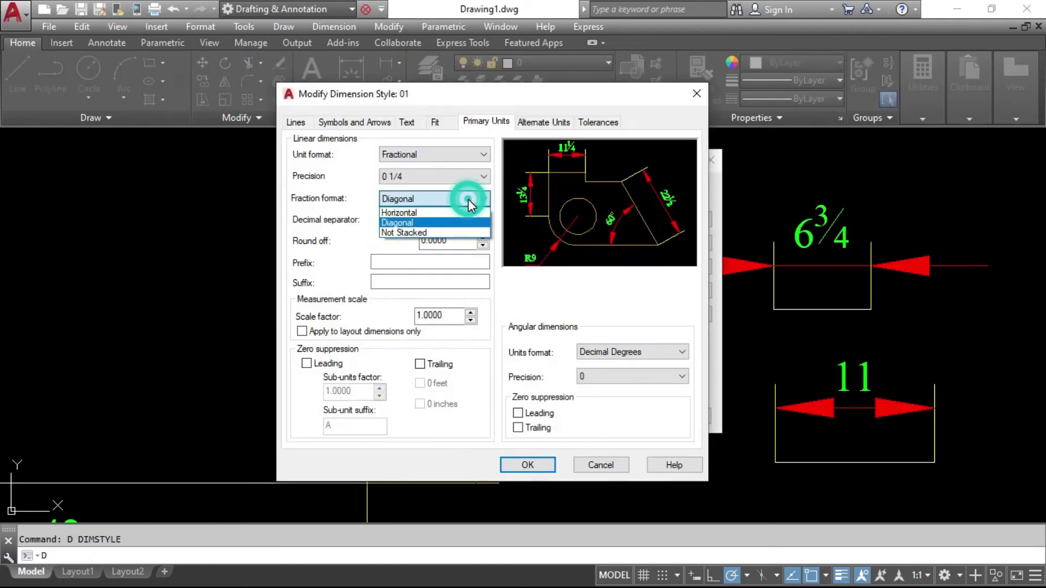
left_click(430, 232)
left_click(527, 464)
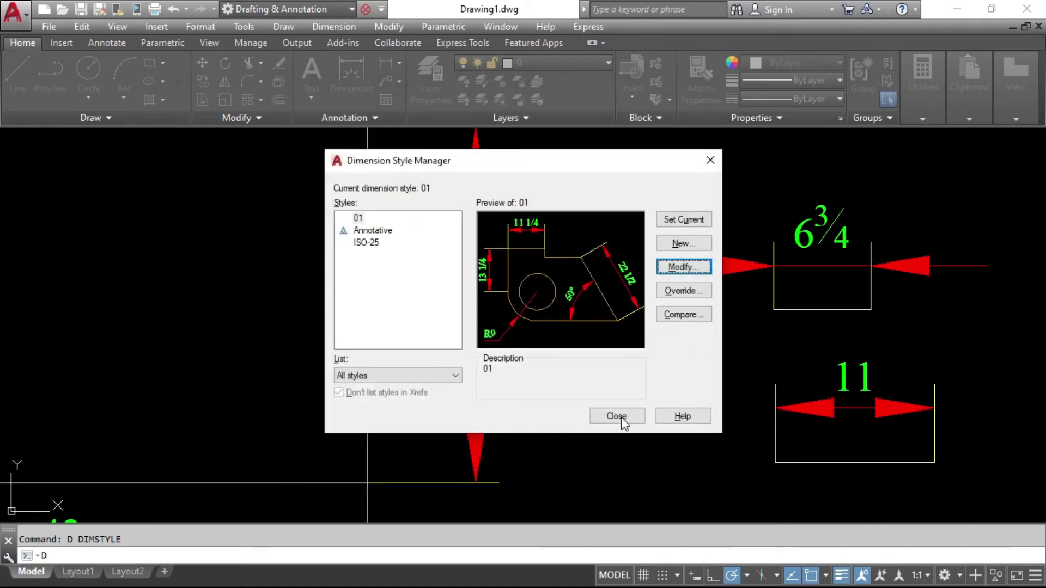
left_click(616, 416)
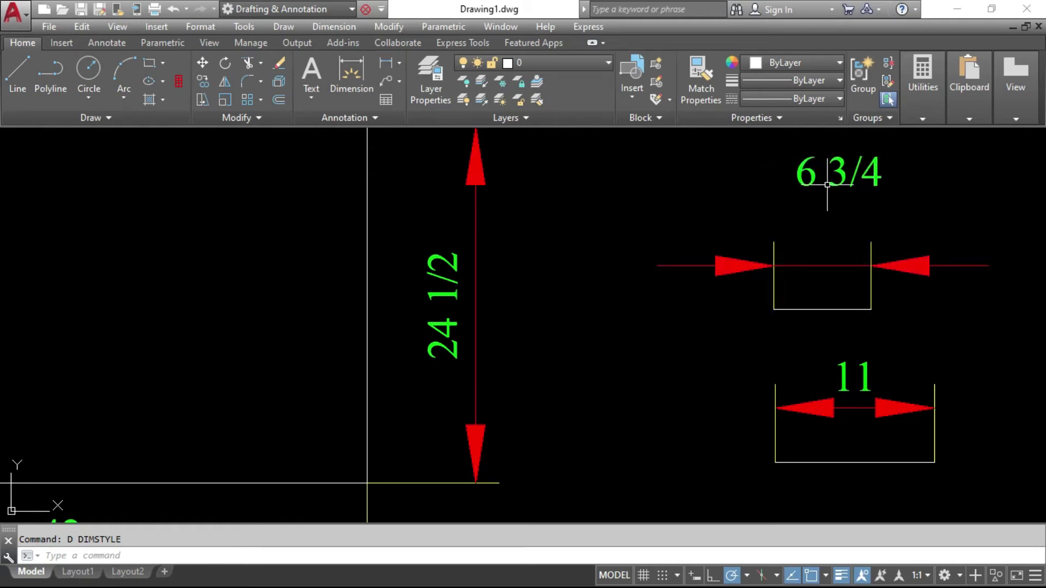
Change style 01's fraction format to Horizontal stacked fractions
type("d")
key("Return")
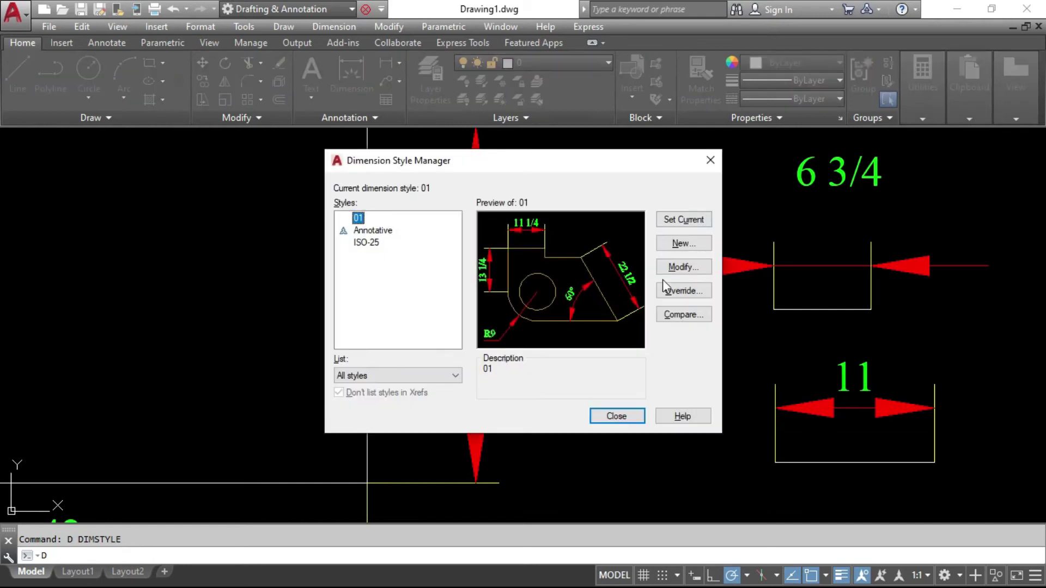
left_click(679, 267)
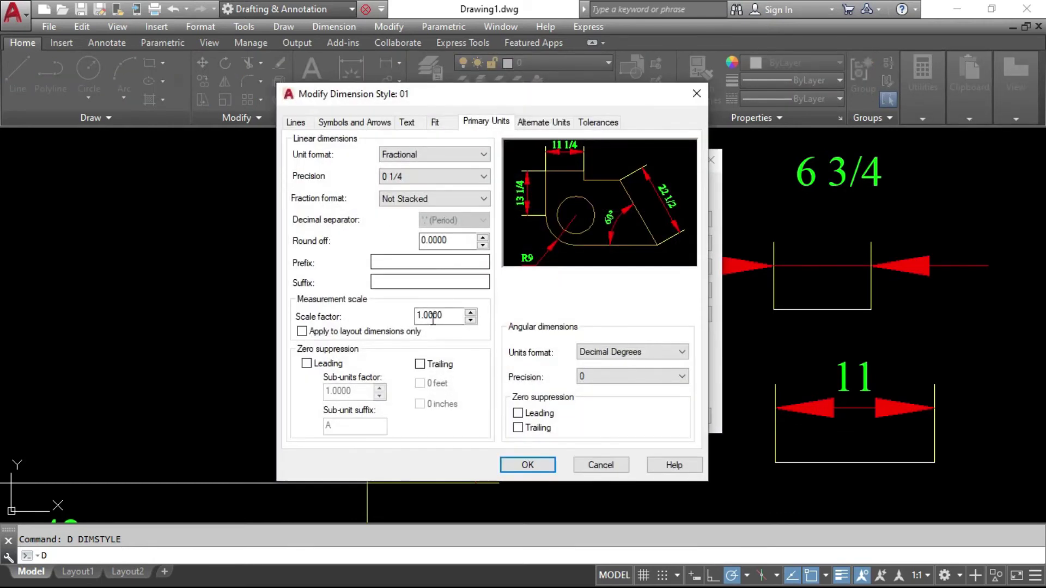
left_click(463, 198)
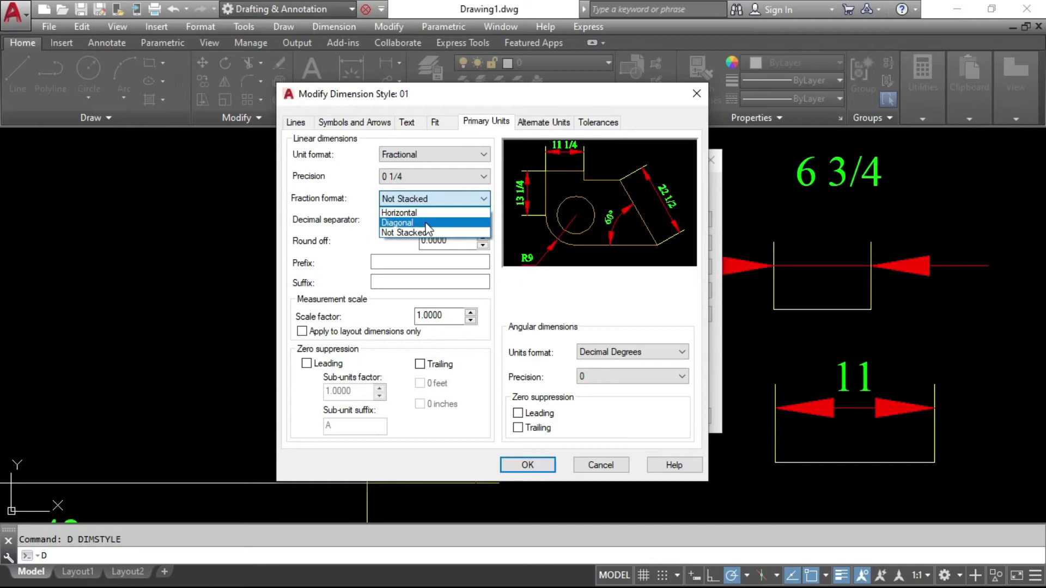
left_click(425, 213)
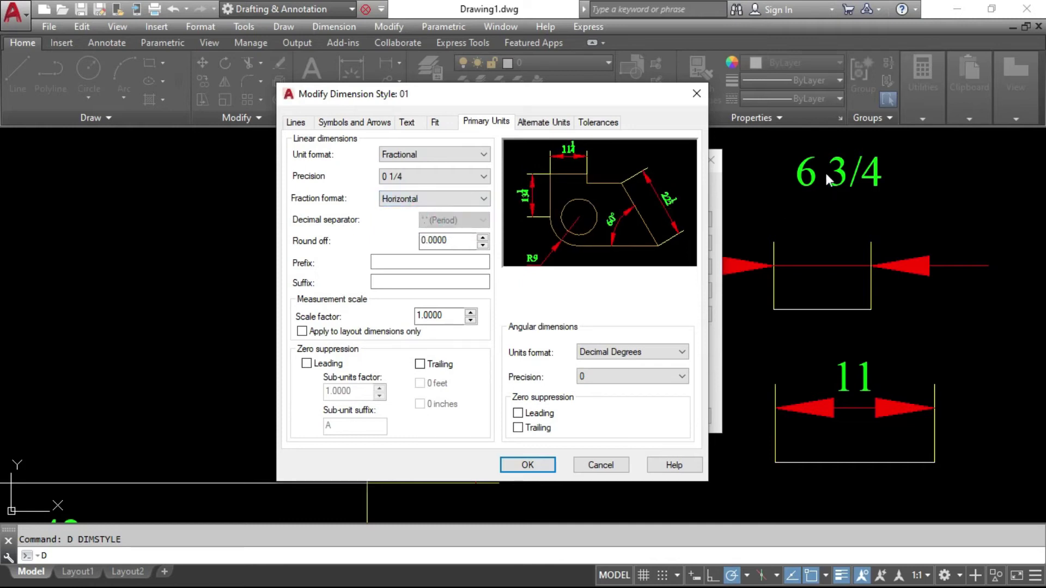
left_click(528, 465)
left_click(620, 416)
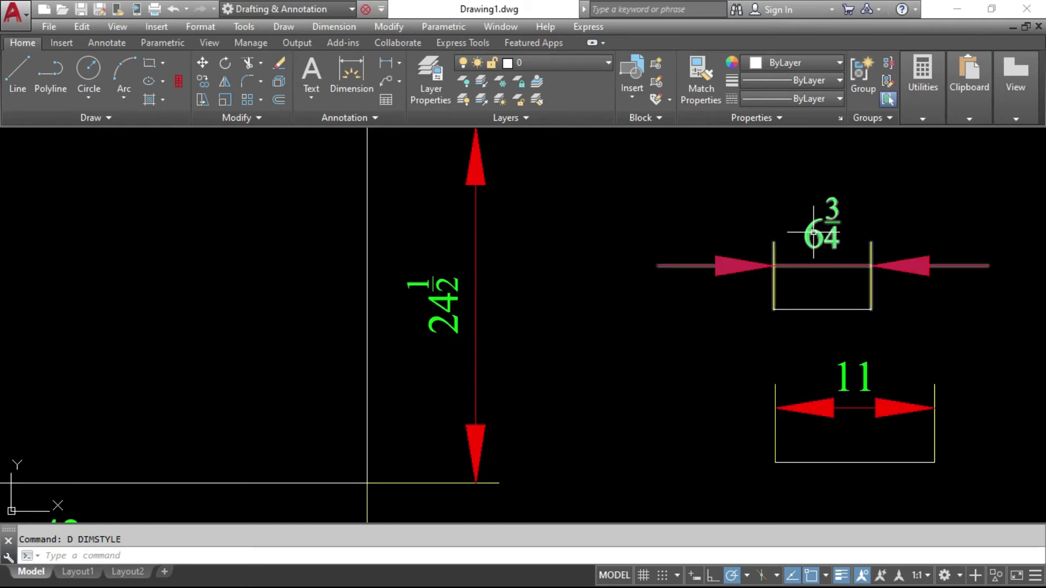
key("Return")
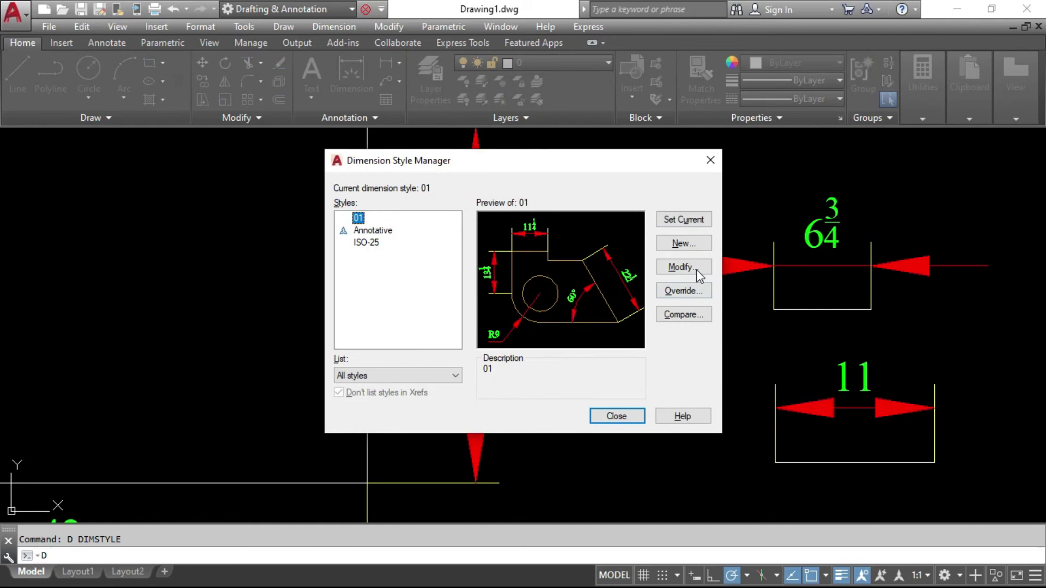
Switch style 01's linear units to Decimal at 0.00, so dimensions read 6.68 and 10.92
left_click(692, 259)
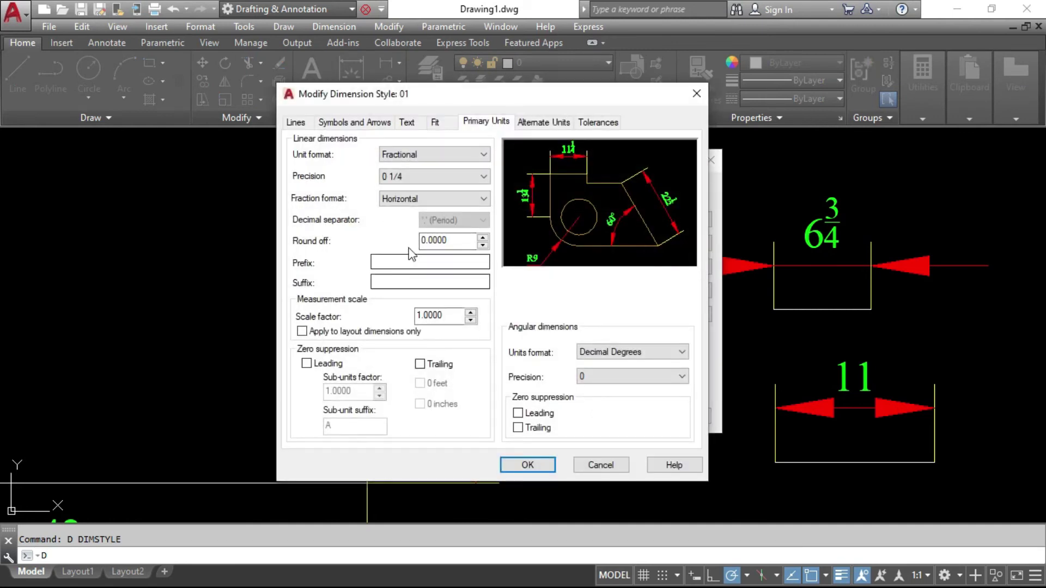
left_click(422, 157)
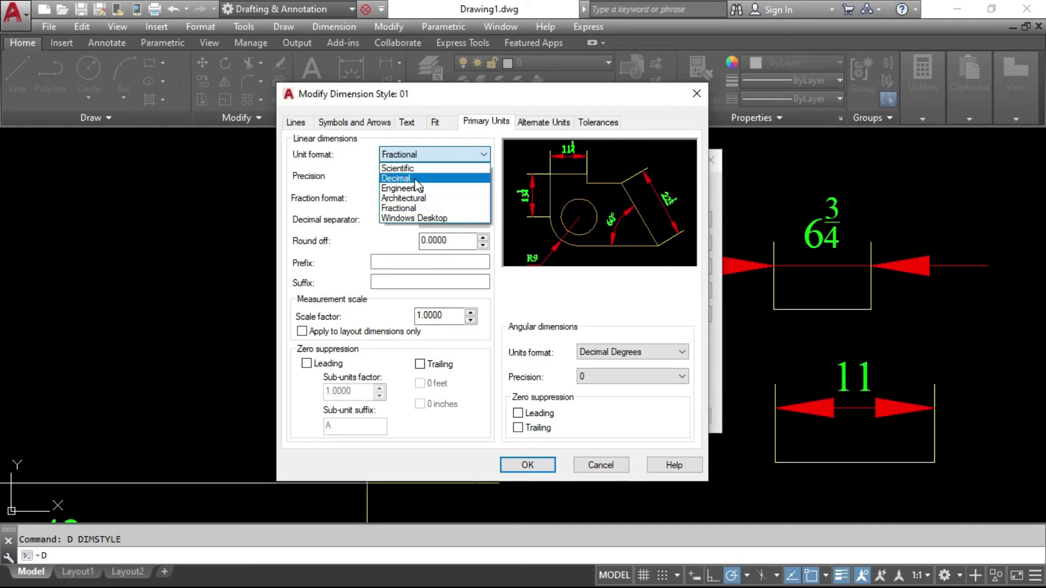
left_click(406, 178)
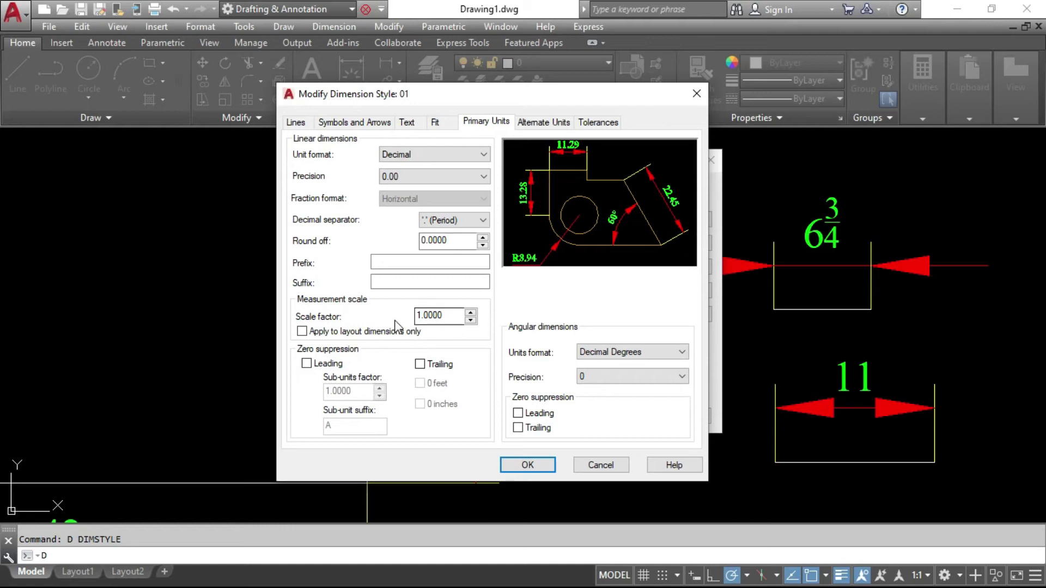
left_click(304, 332)
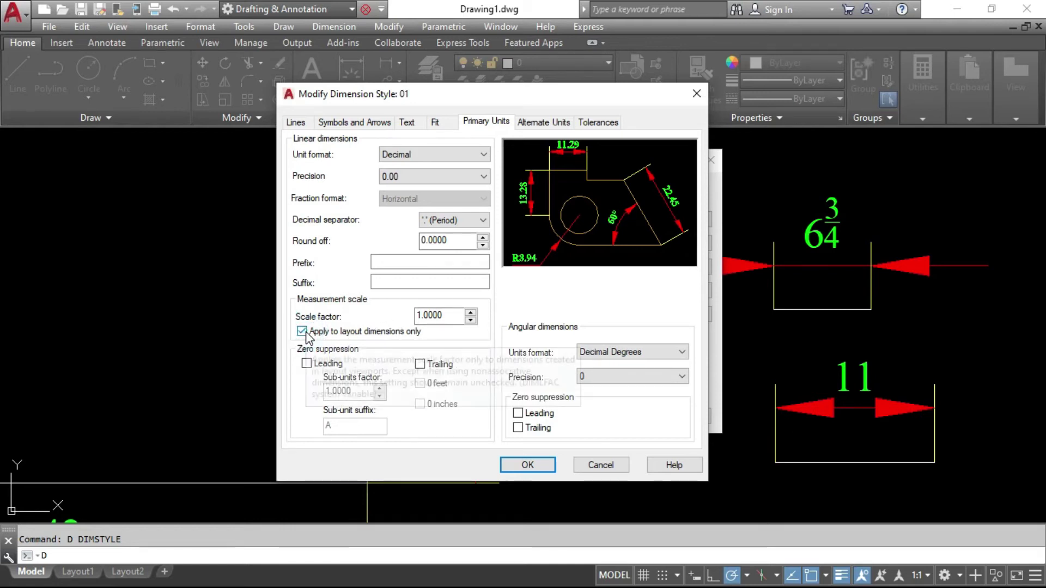
left_click(302, 332)
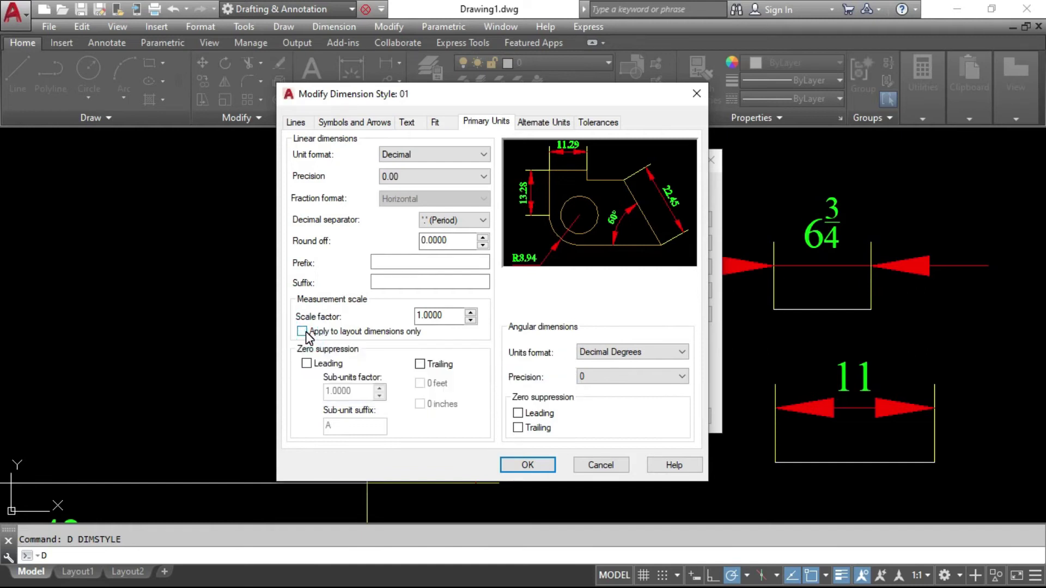
left_click_drag(503, 96, 481, 67)
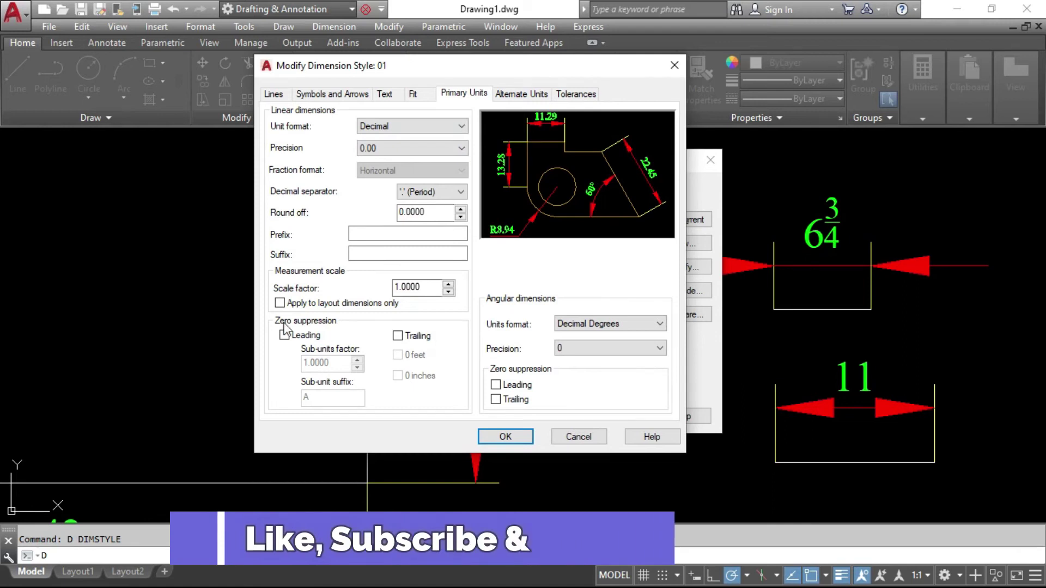
left_click(521, 438)
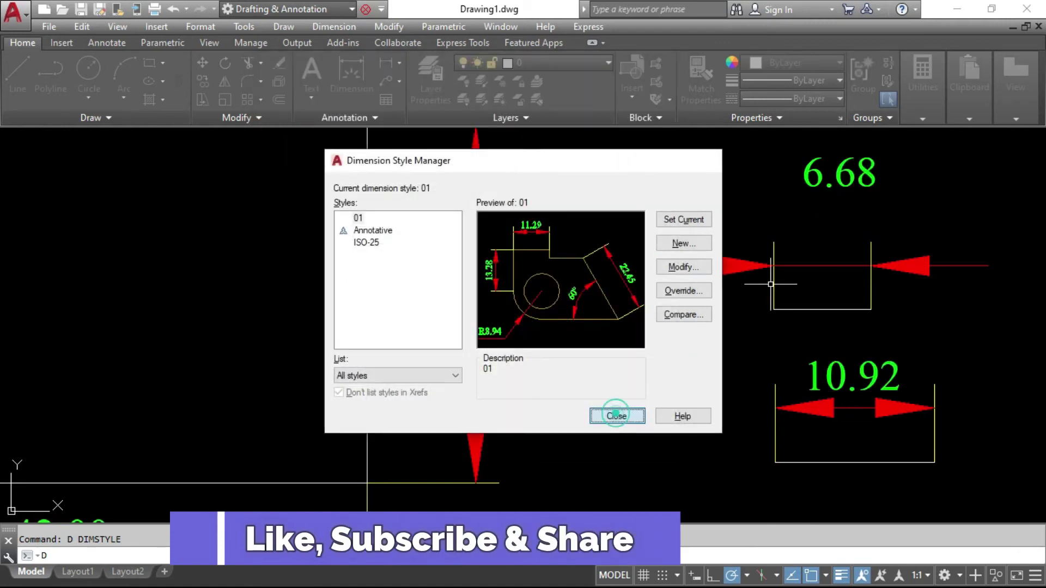
left_click(612, 415)
scroll(498, 349, "down", 1)
middle_click_drag(418, 355, 623, 289)
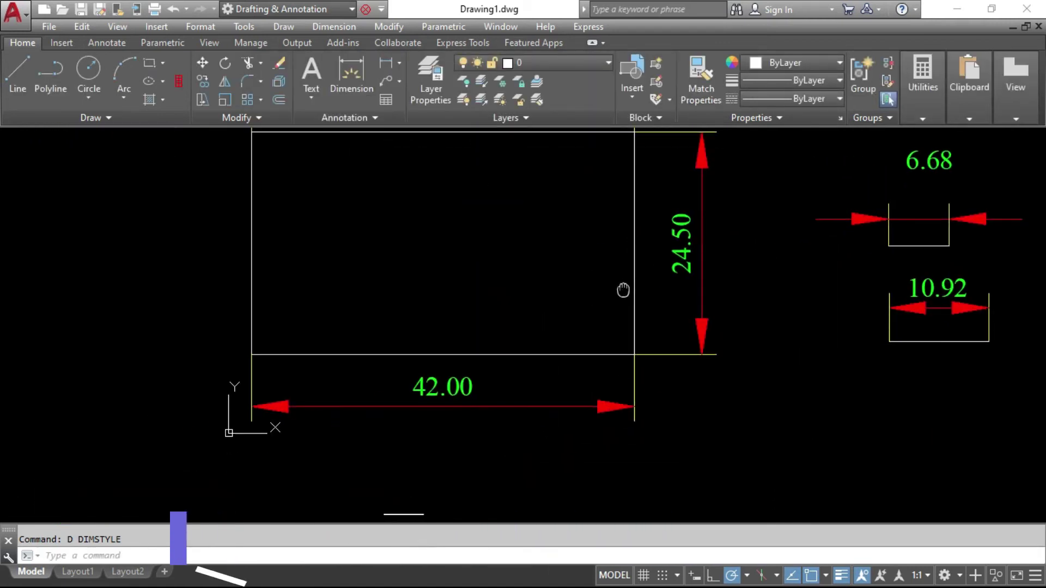
scroll(413, 390, "up", 2)
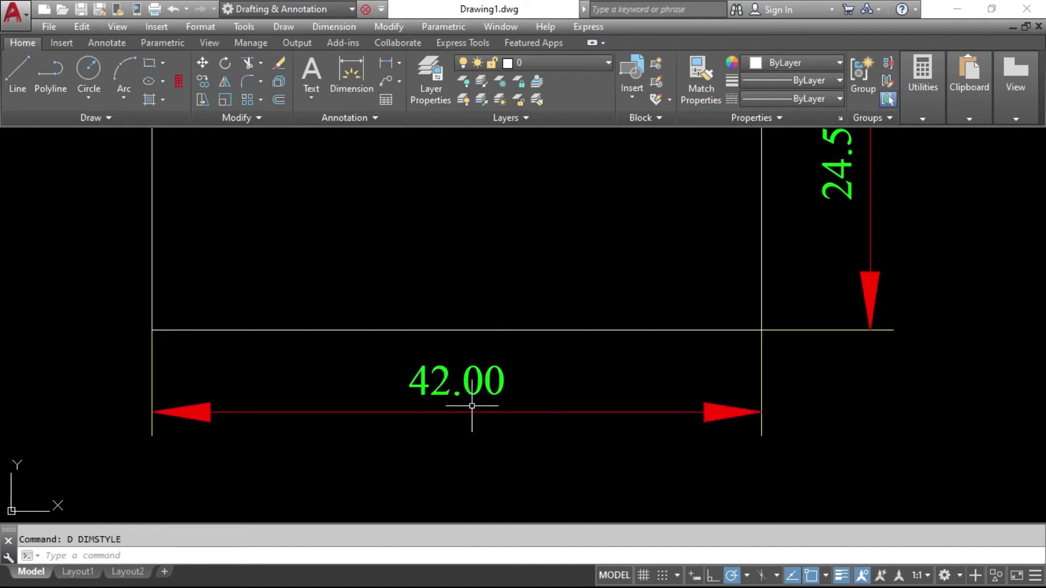
middle_click_drag(509, 448, 465, 417)
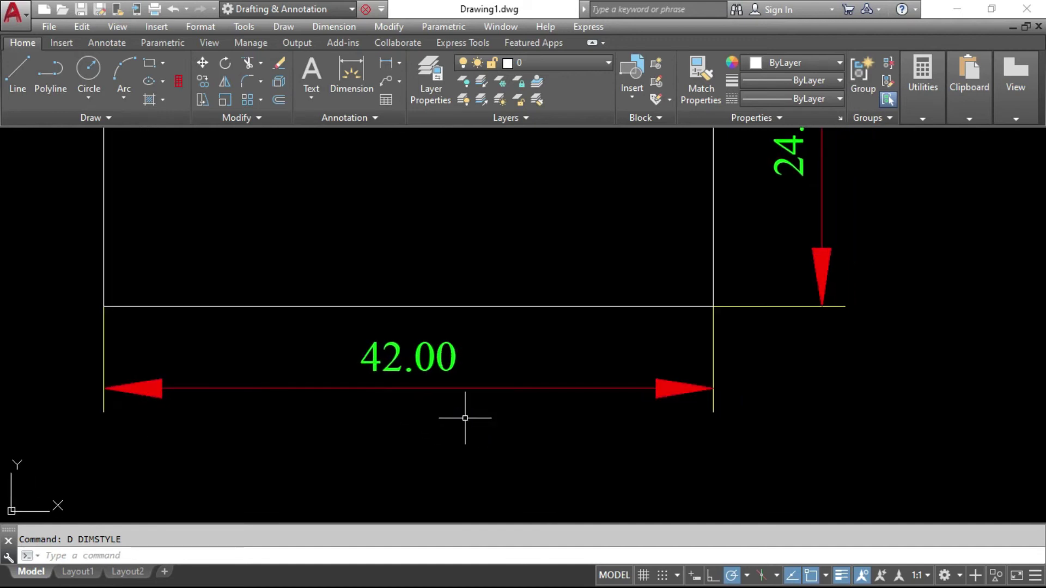
scroll(730, 367, "down", 1)
scroll(665, 387, "down", 1)
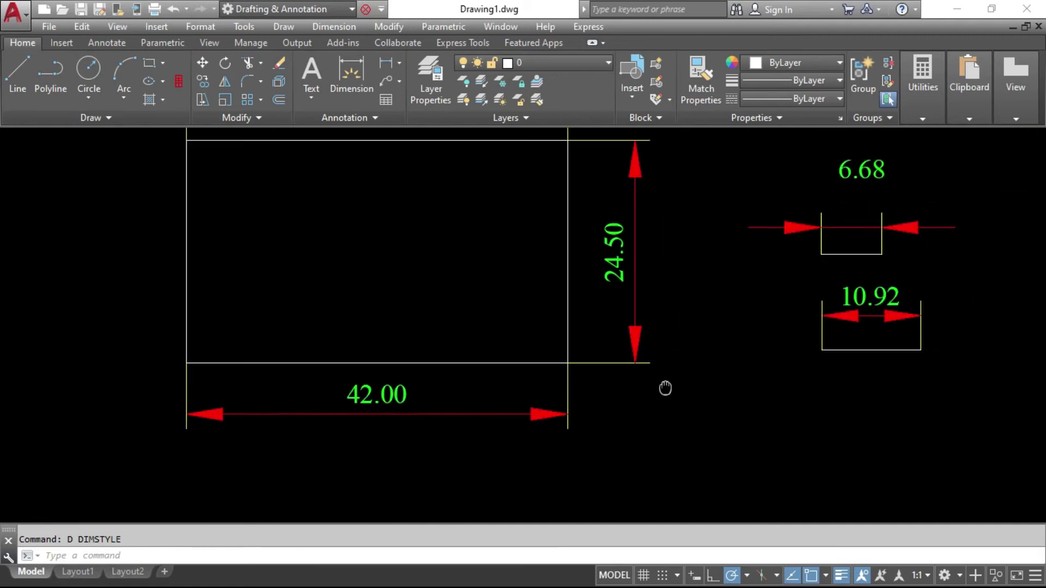
Draw a 0.9-unit line below the drawing
type("l")
key("Return")
left_click(646, 451)
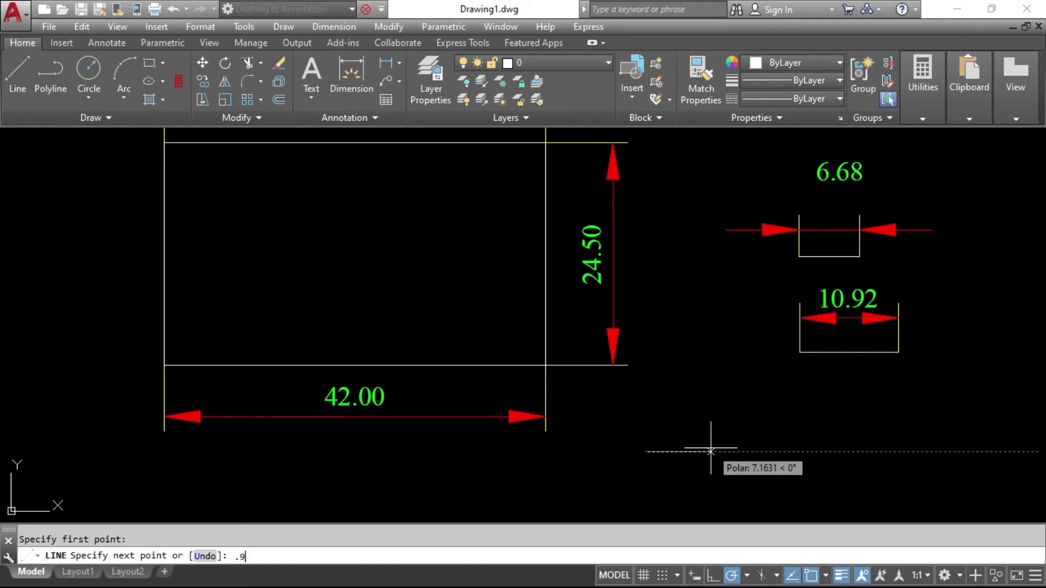
key("Return")
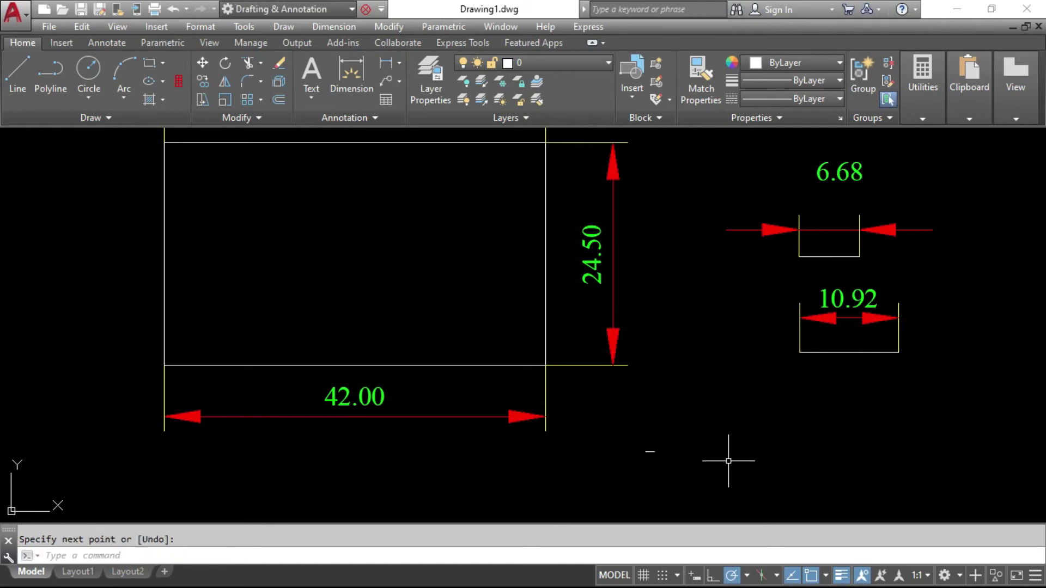
Add a linear dimension reading 0.90 to the short line
type("Dli")
key("Return")
key("Return")
left_click(654, 452)
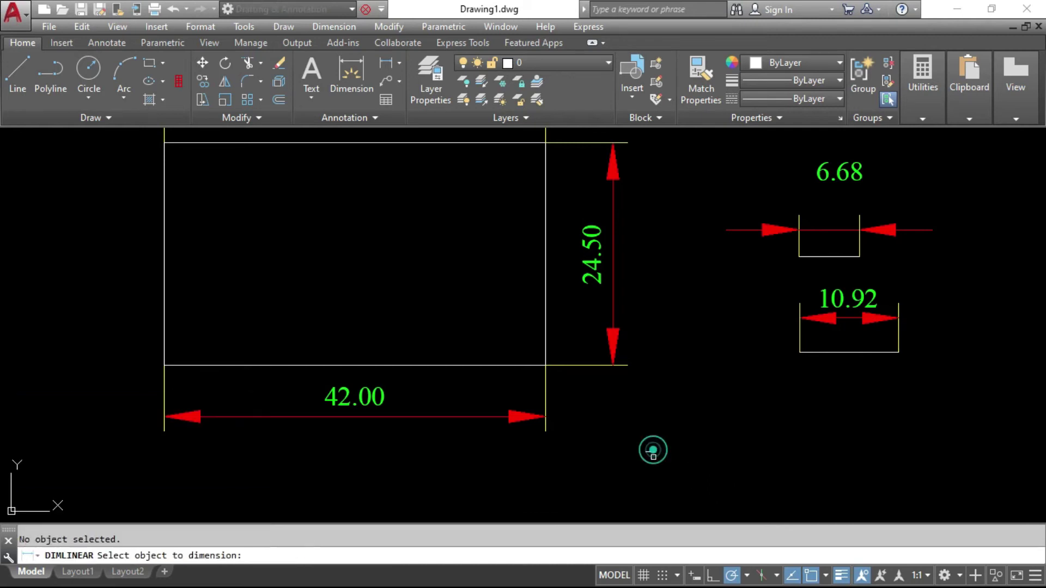
left_click(649, 451)
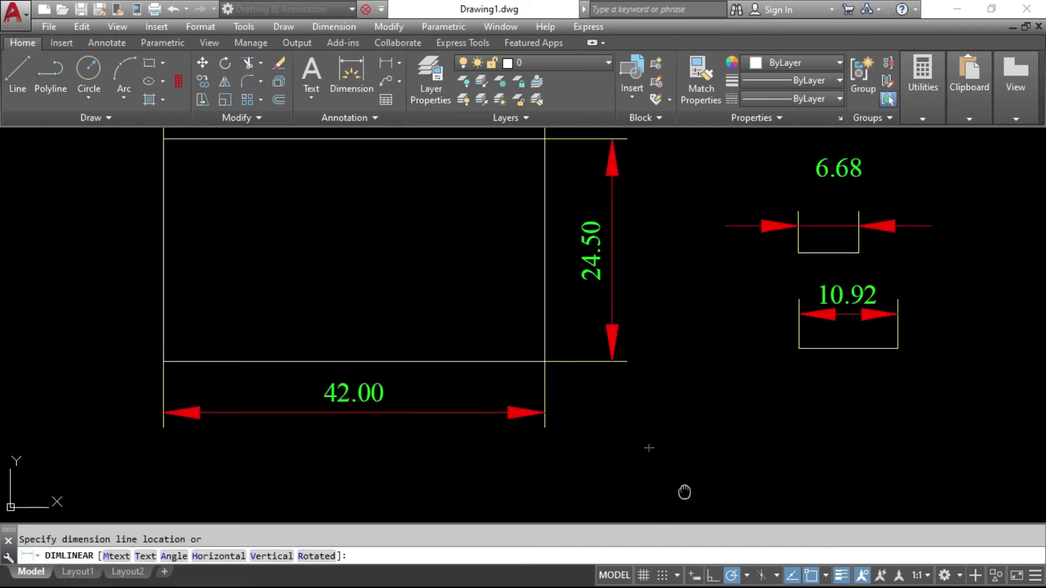
middle_click_drag(681, 491, 681, 442)
left_click(688, 438)
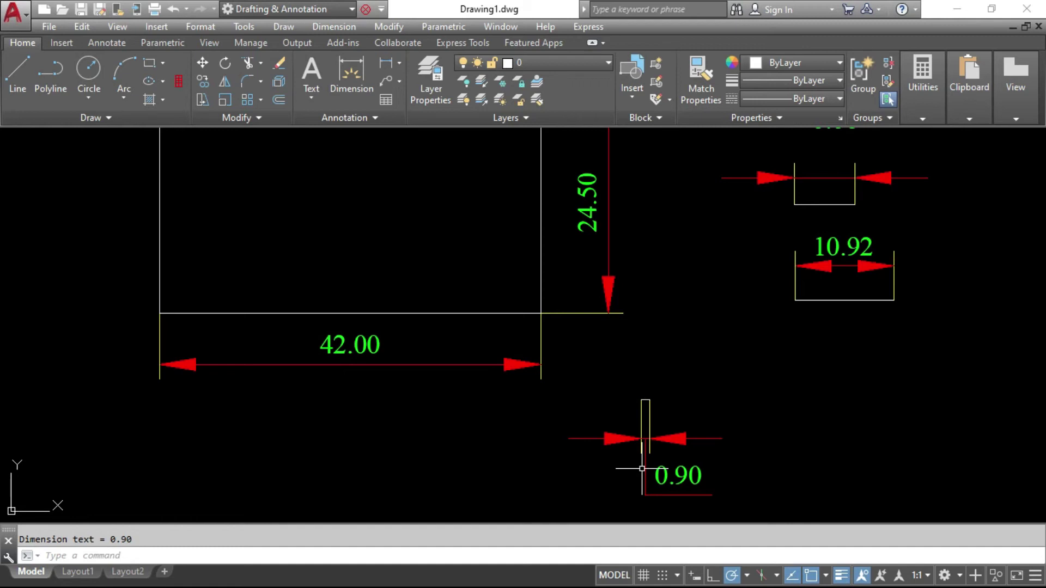
type("D")
Turn on leading zero suppression in style 01's primary units
key("Return")
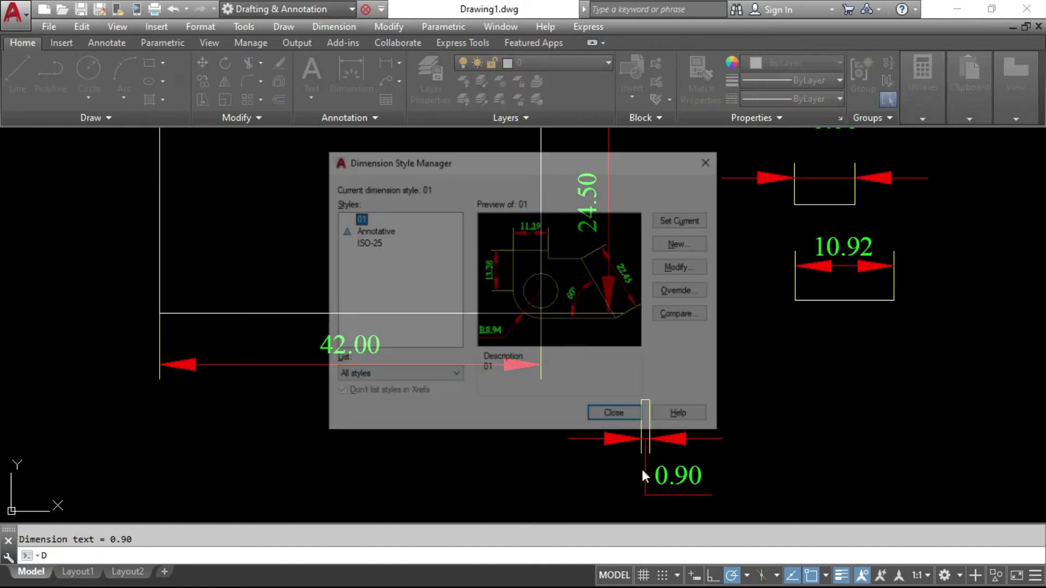
left_click(684, 267)
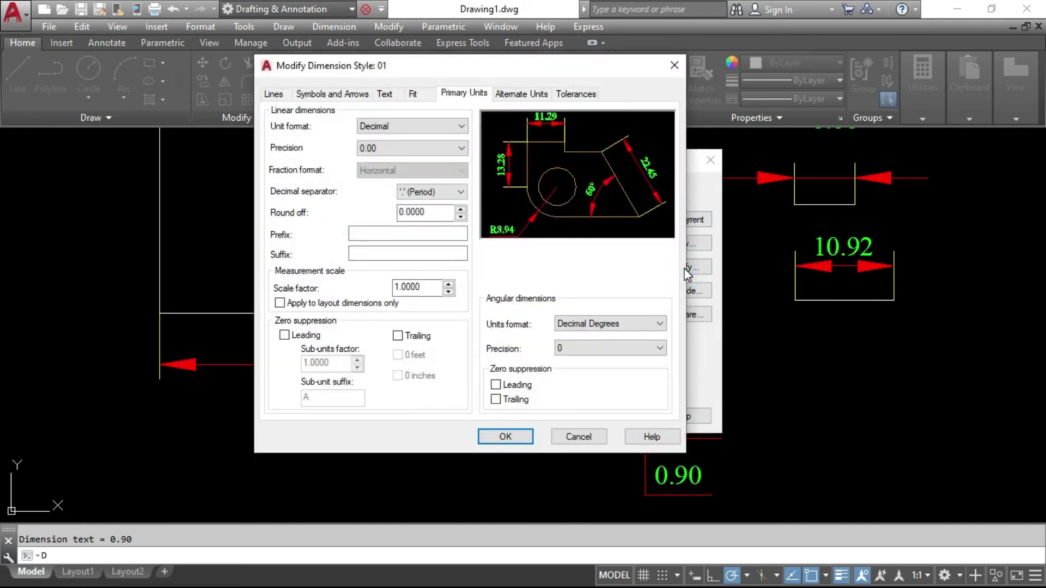
left_click(302, 335)
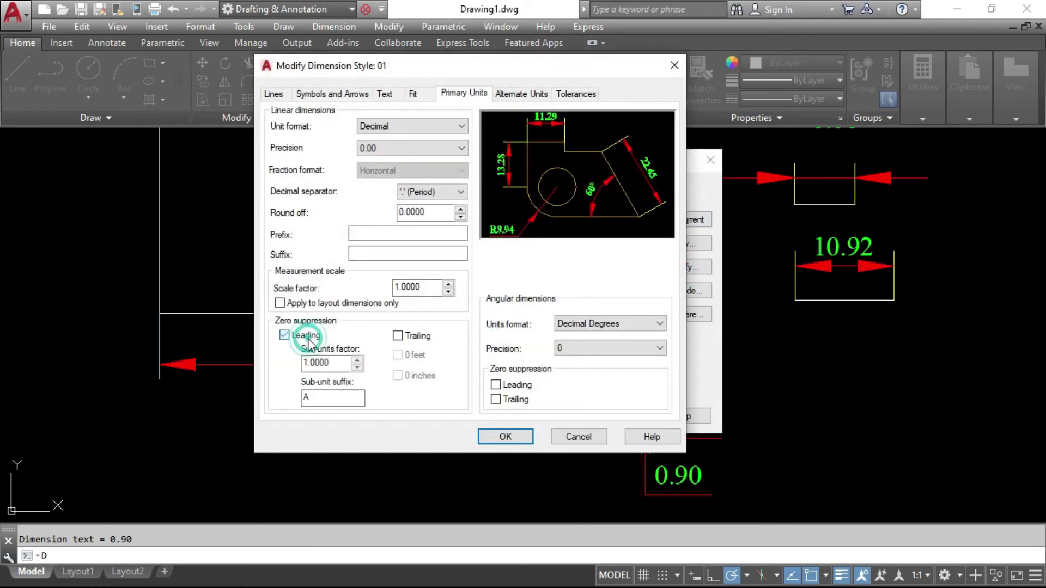
double_click(315, 397)
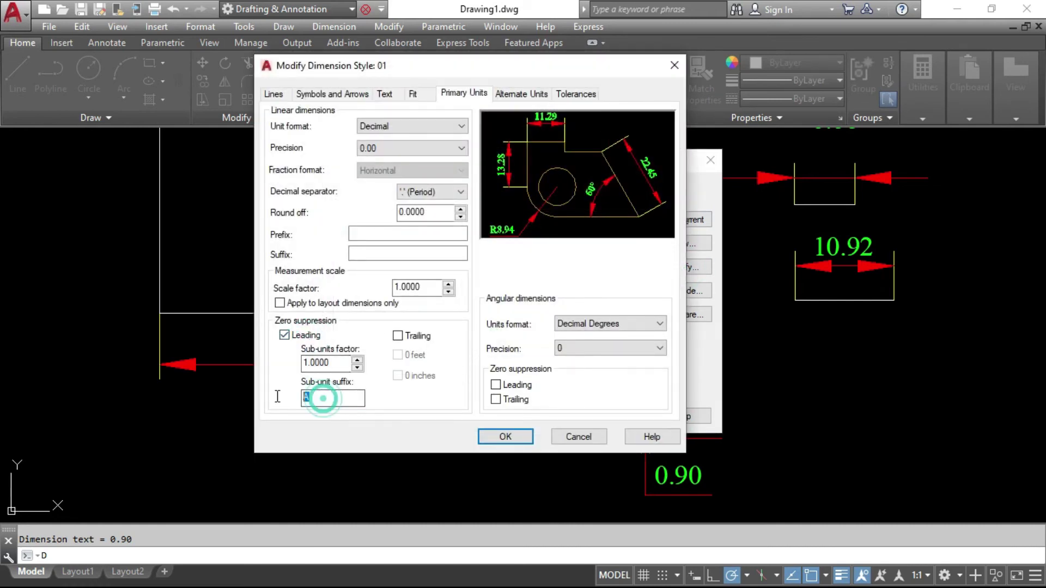
left_click(516, 436)
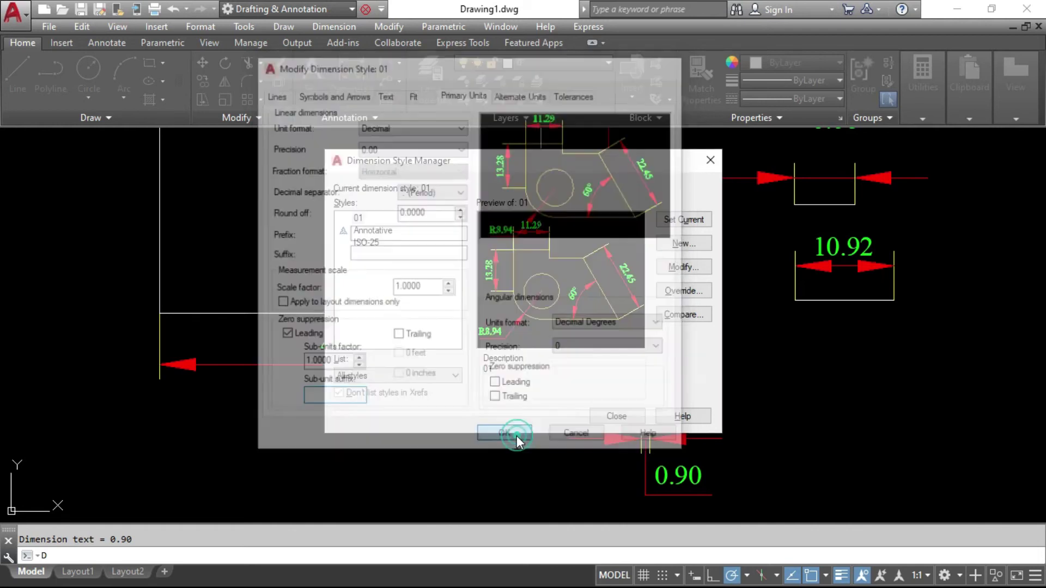
left_click_drag(523, 173, 661, 157)
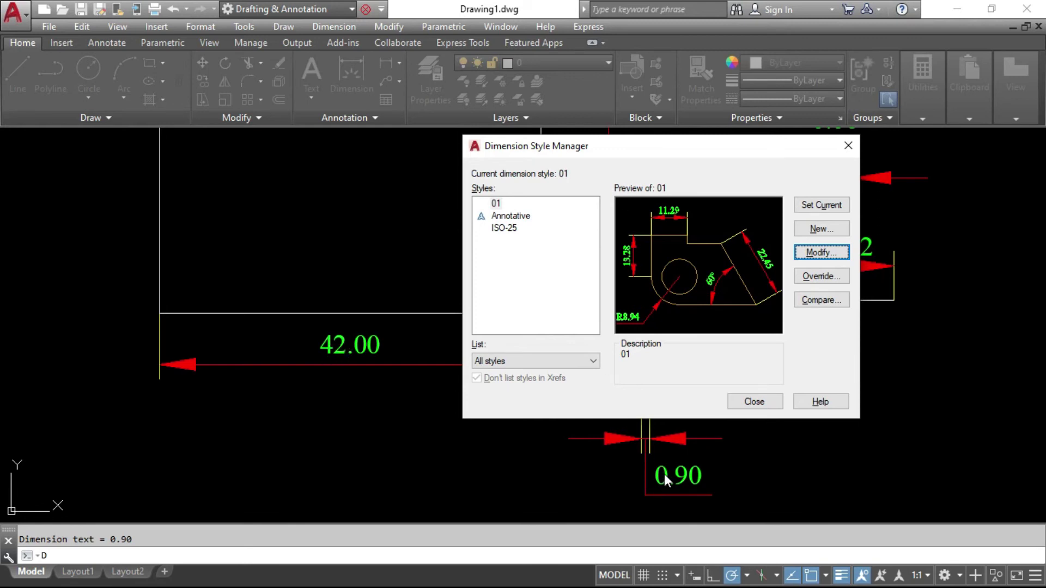
left_click(745, 403)
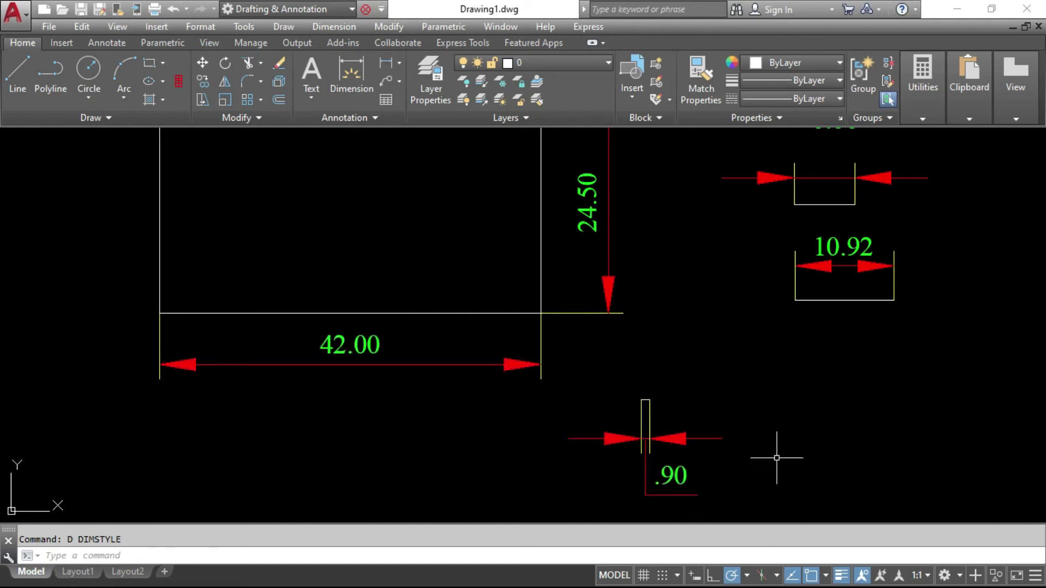
Also suppress trailing zeros, so dimensions read 42, 24.5 and .9
key("Return")
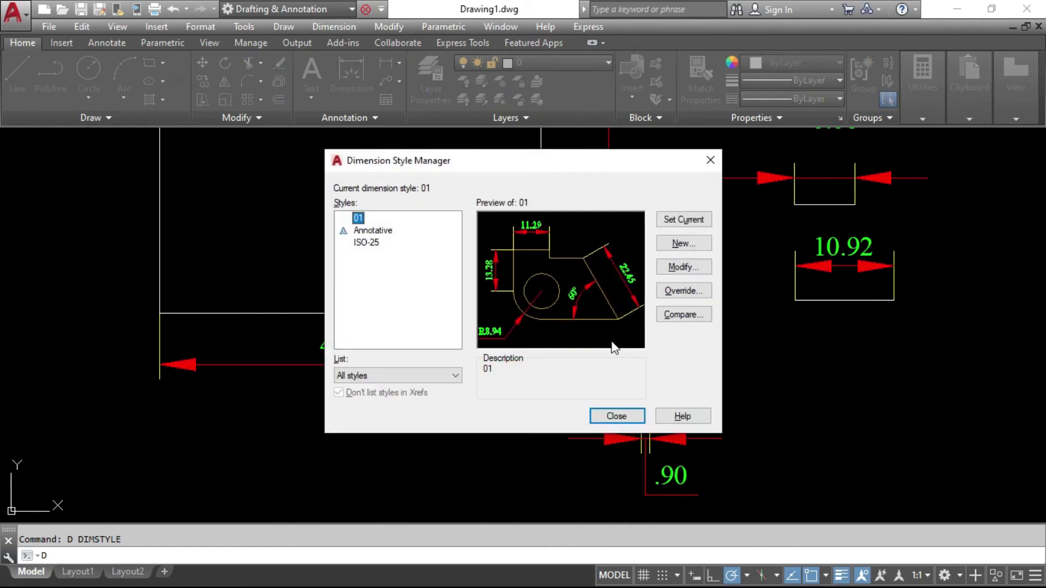
left_click(684, 267)
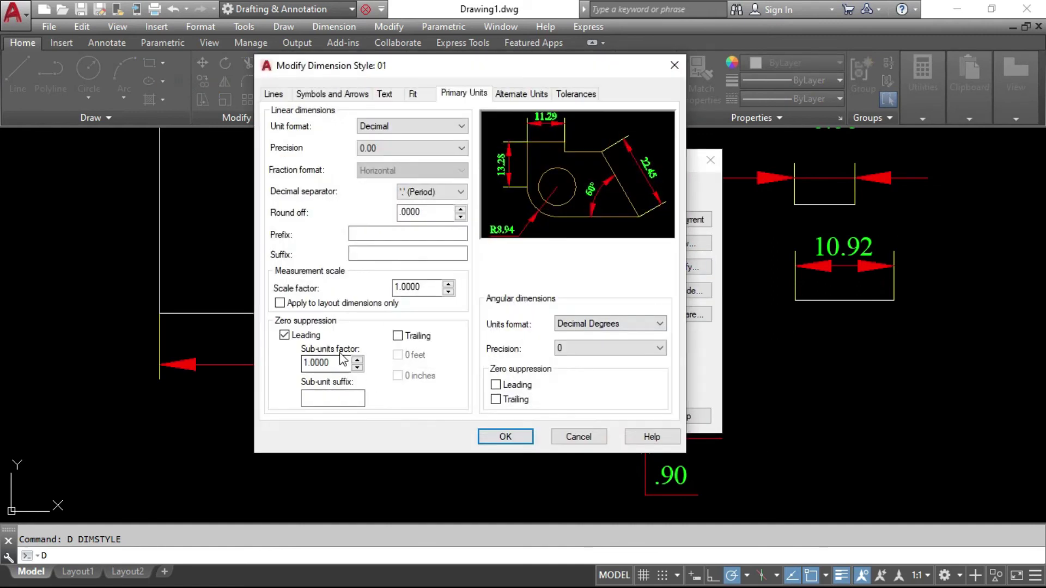
left_click(398, 336)
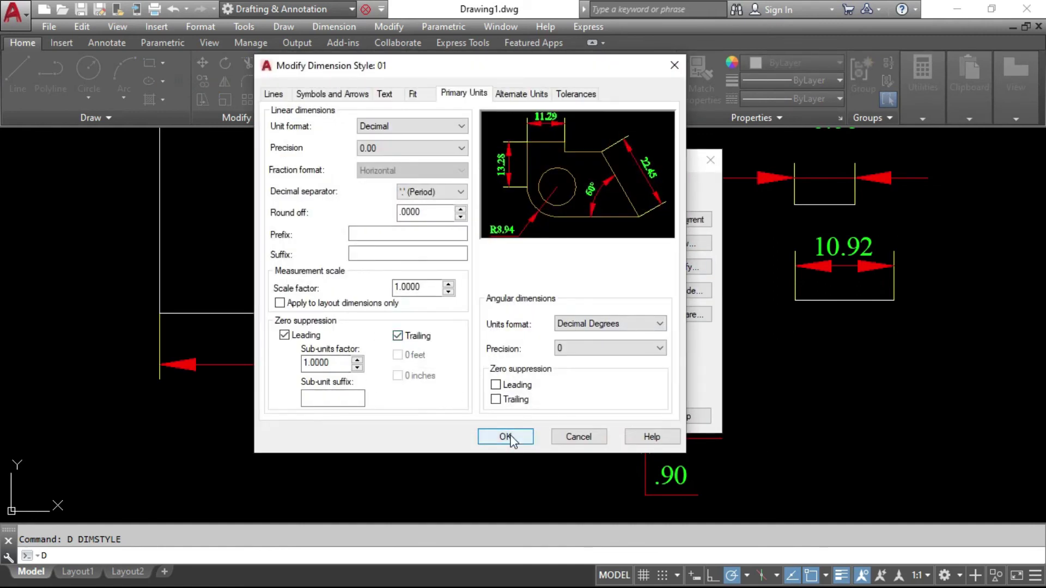
left_click(505, 436)
left_click(616, 415)
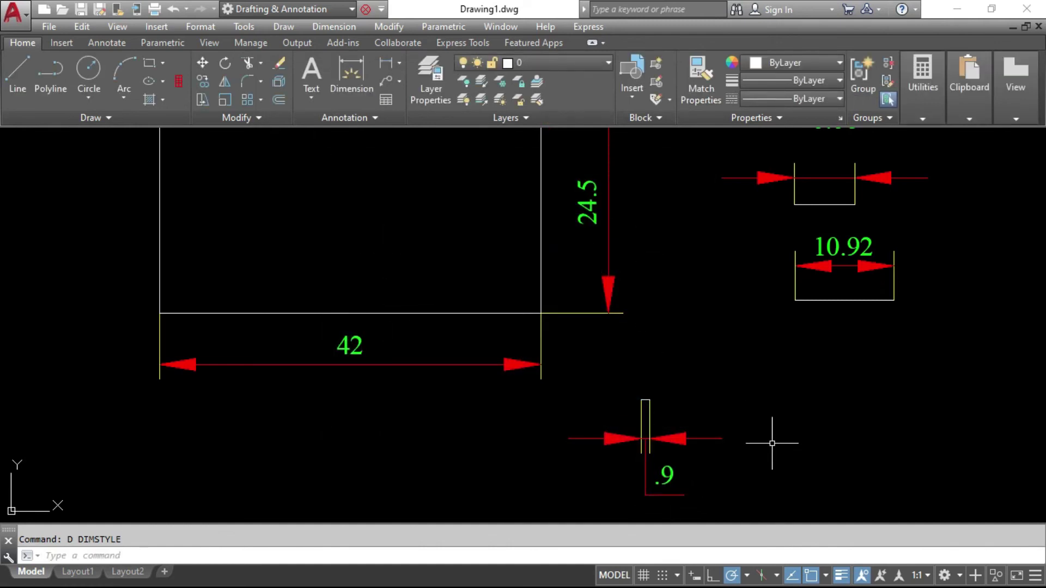
Adjust style 01's zero suppression settings in Primary Units
left_click(681, 267)
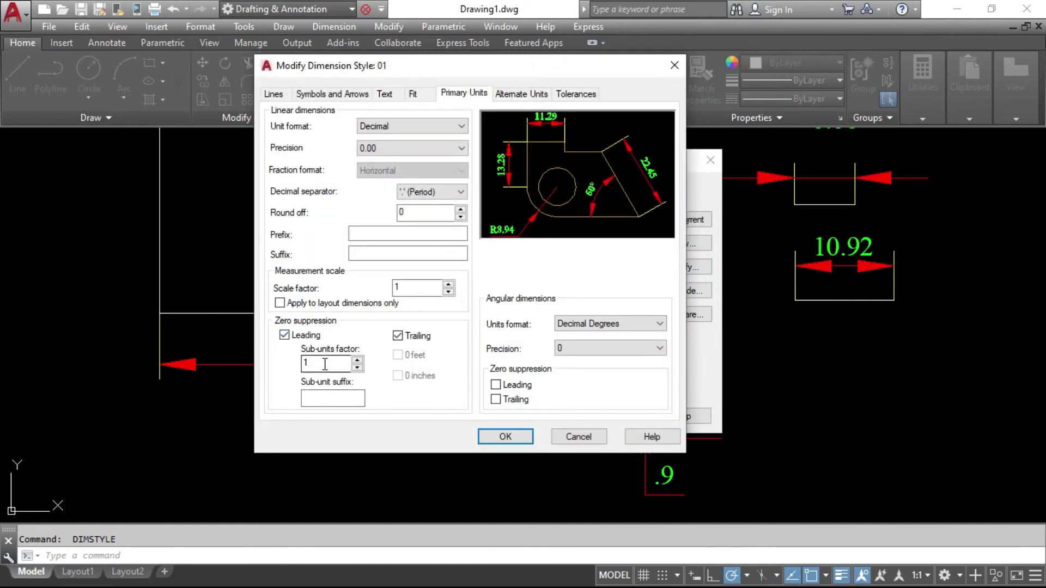
left_click_drag(315, 359, 282, 364)
left_click(499, 436)
type("D")
key("Return")
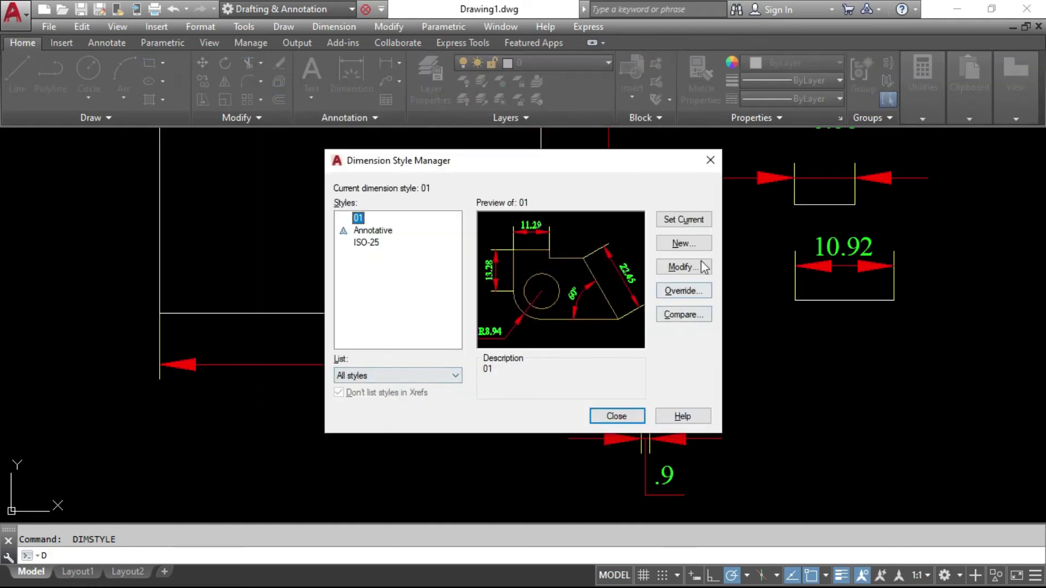
left_click(683, 266)
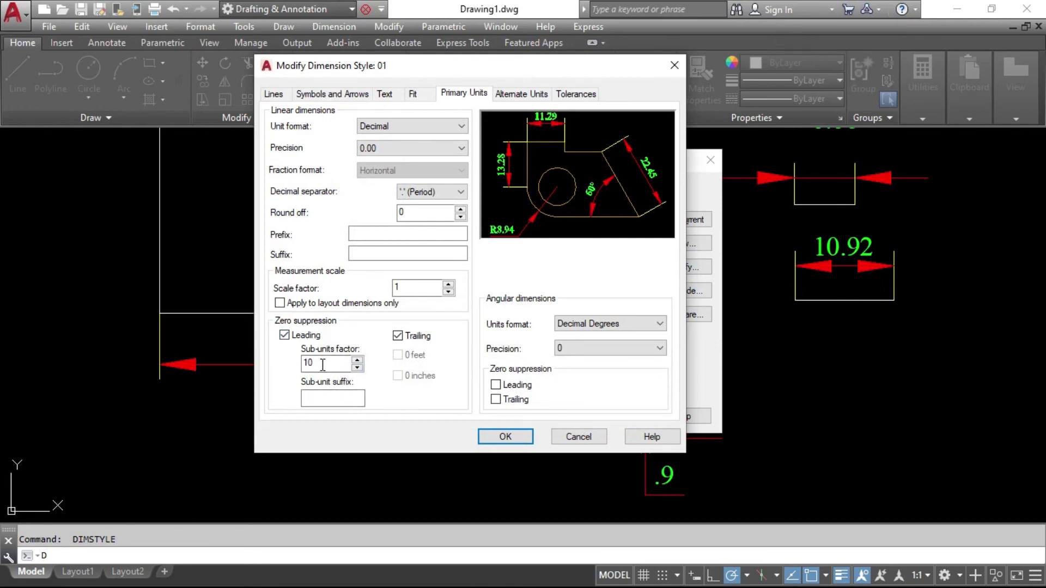
left_click(293, 336)
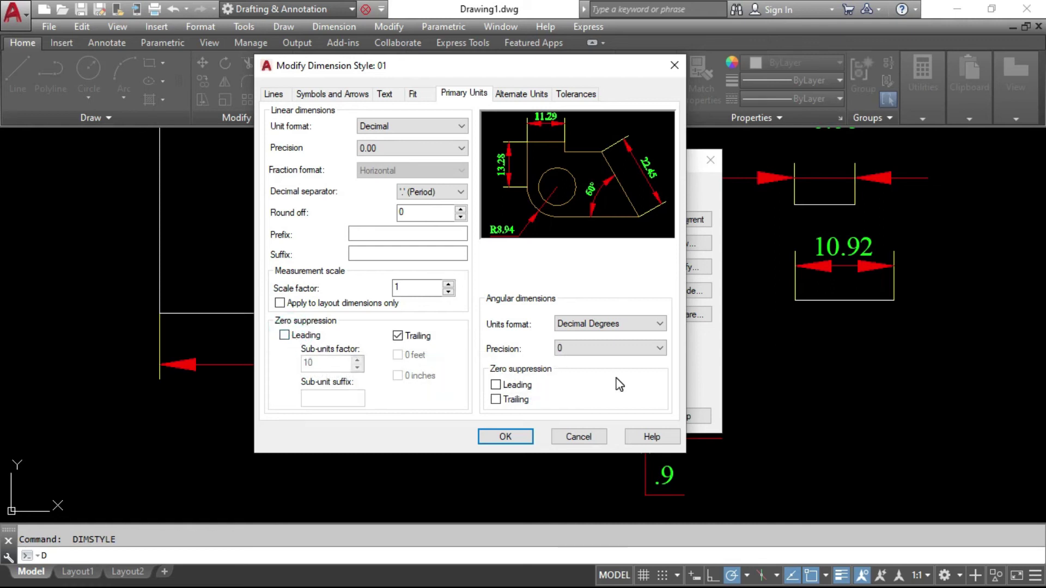
key("Return")
key("Return")
Give style 01 a sub-units factor of 10 with suffix A, showing 9.00A
type("d")
key("Return")
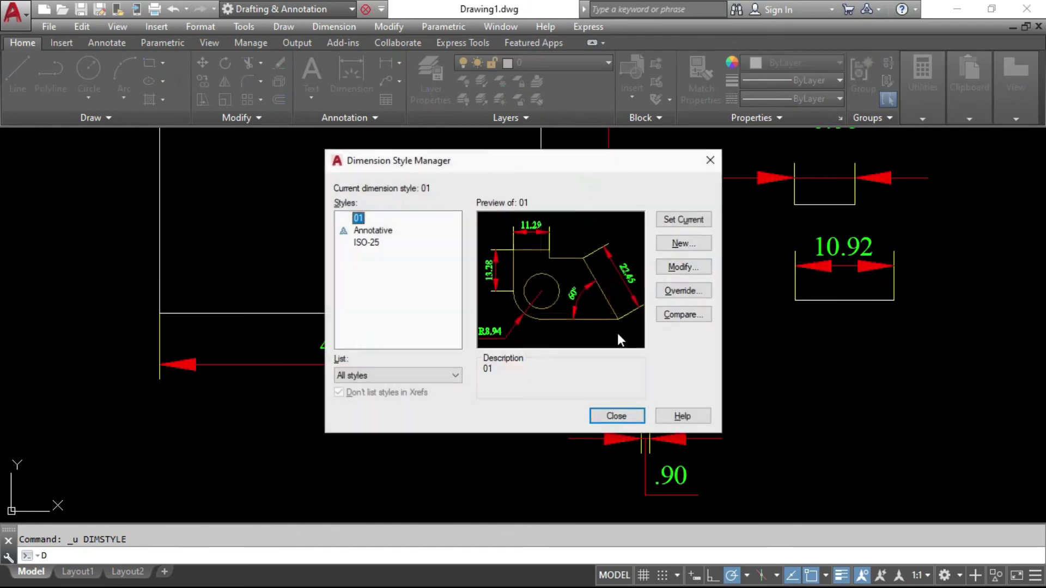
left_click(682, 267)
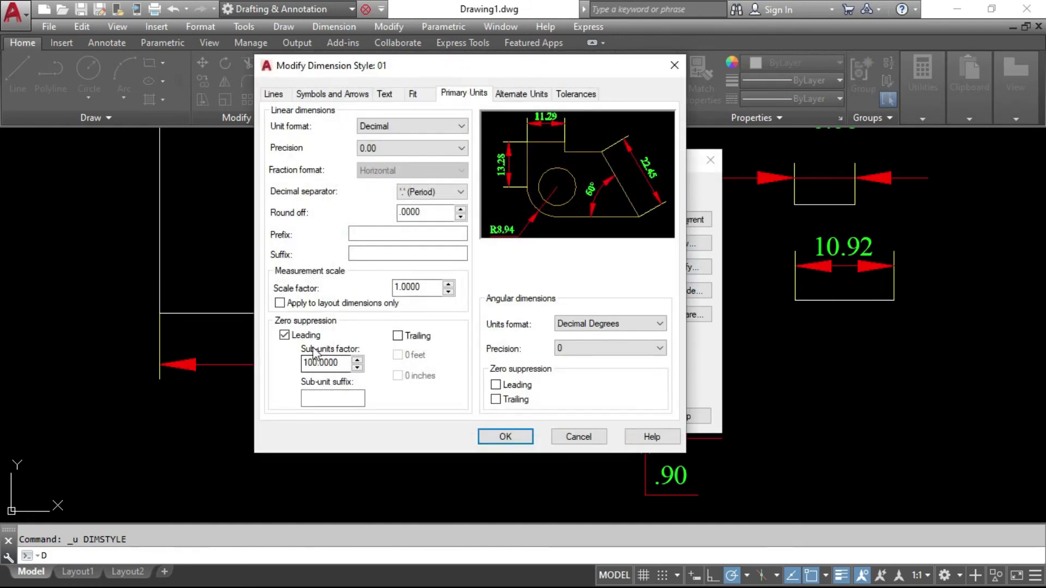
double_click(335, 363)
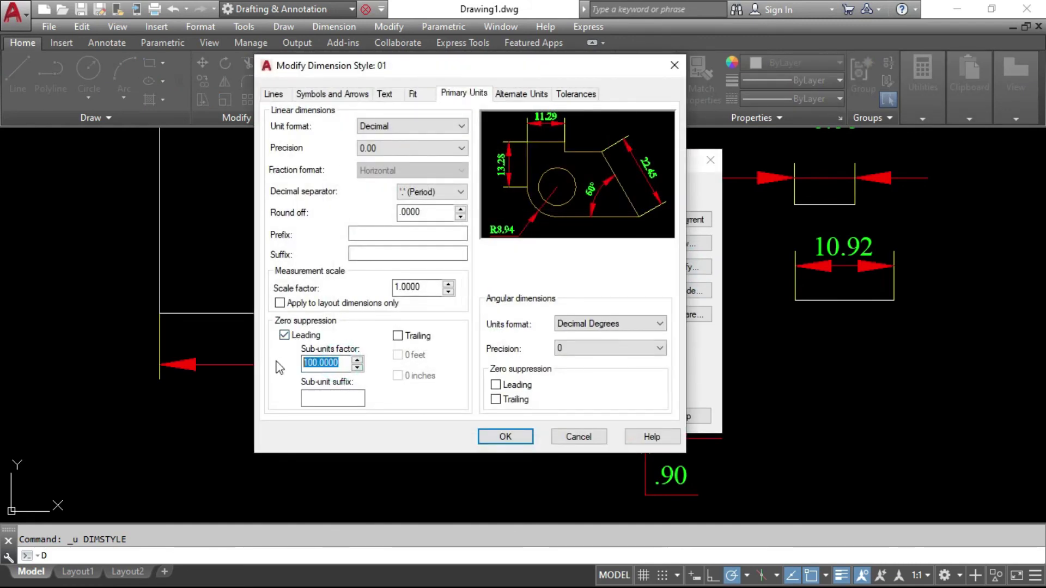
type("10")
left_click(339, 403)
type("A")
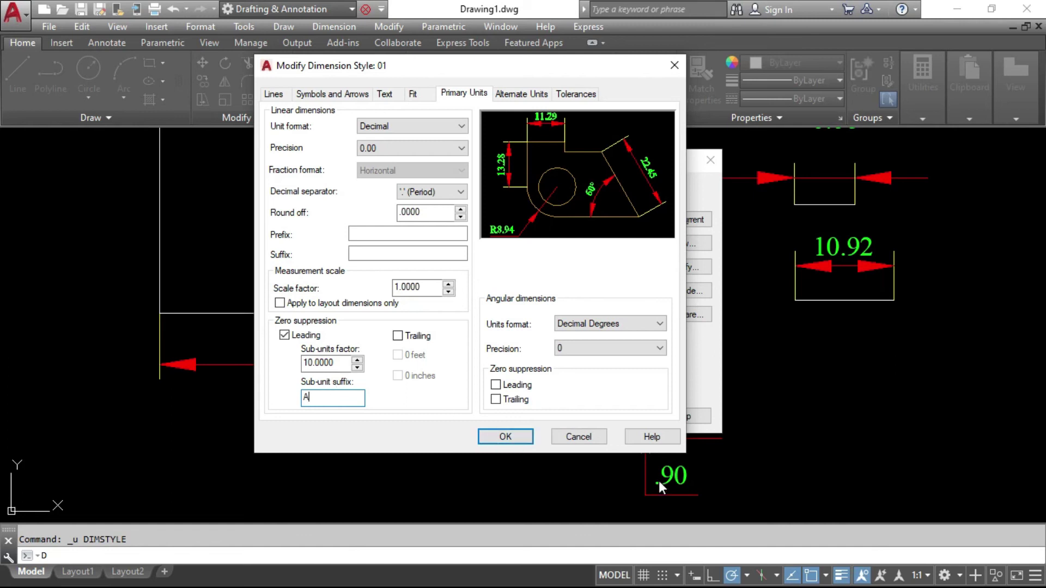
left_click(506, 437)
left_click(618, 421)
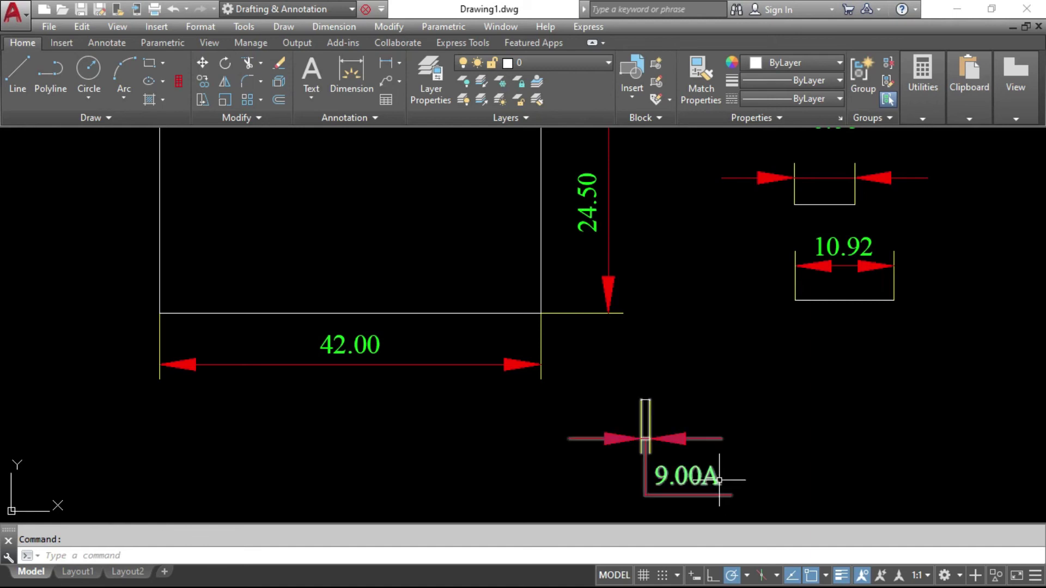
Reset style 01's sub-units factor to 1 and clear the A suffix
type("d")
key("Return")
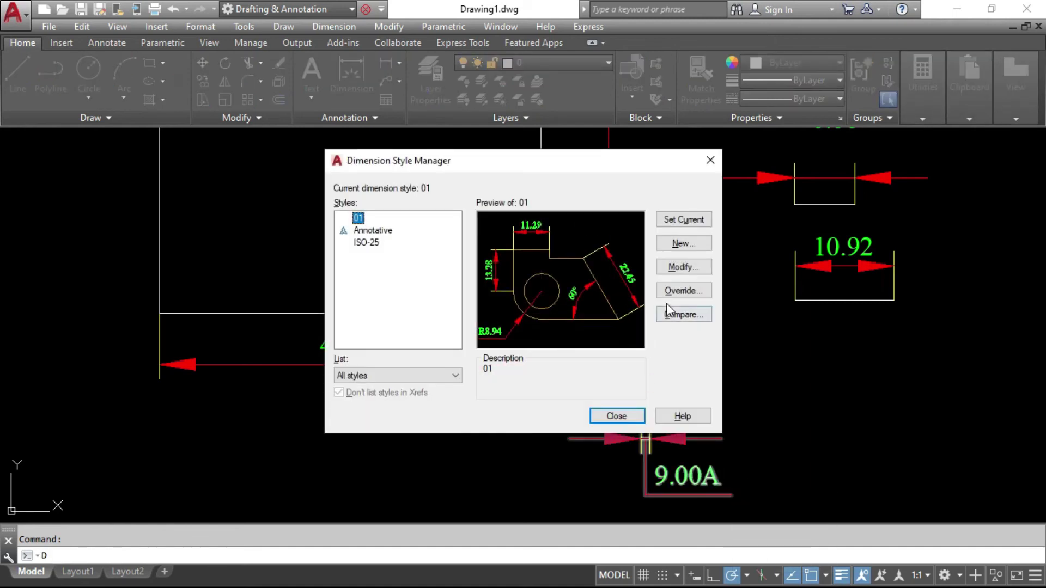
left_click(683, 267)
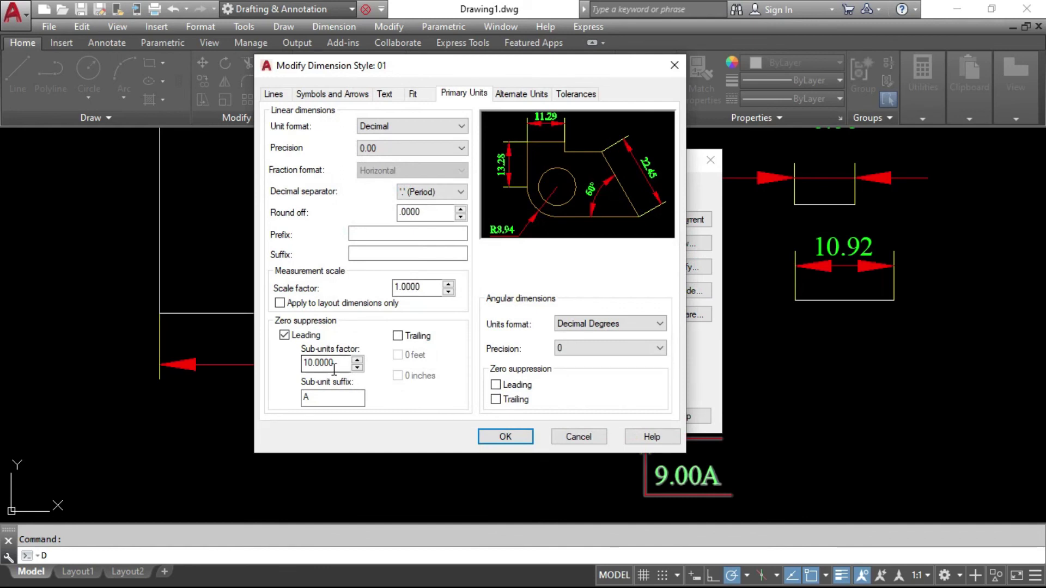
left_click_drag(336, 360, 254, 357)
type("1")
left_click_drag(315, 400, 303, 397)
key("BackSpace")
left_click(492, 437)
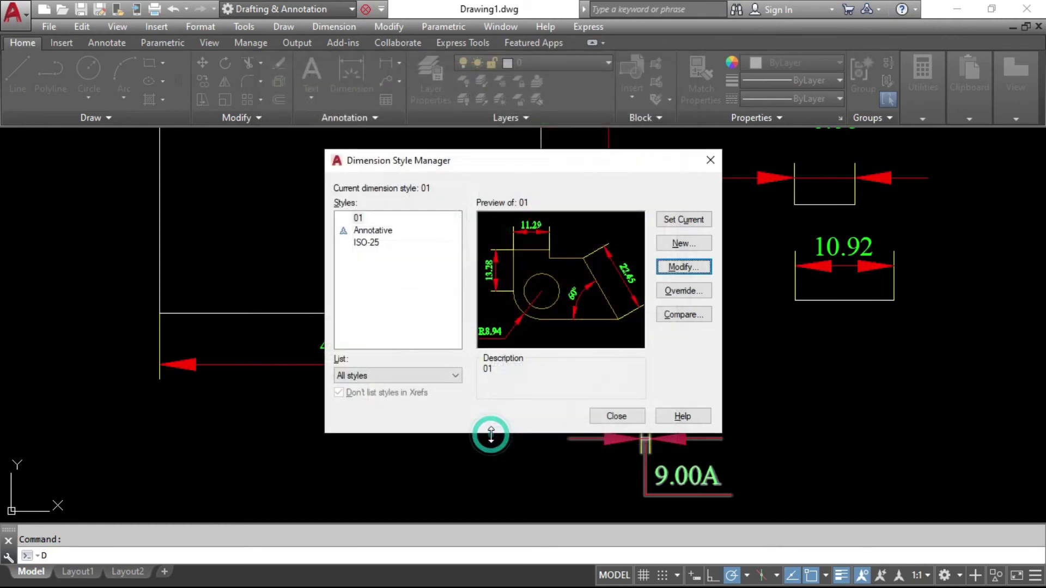
left_click(624, 417)
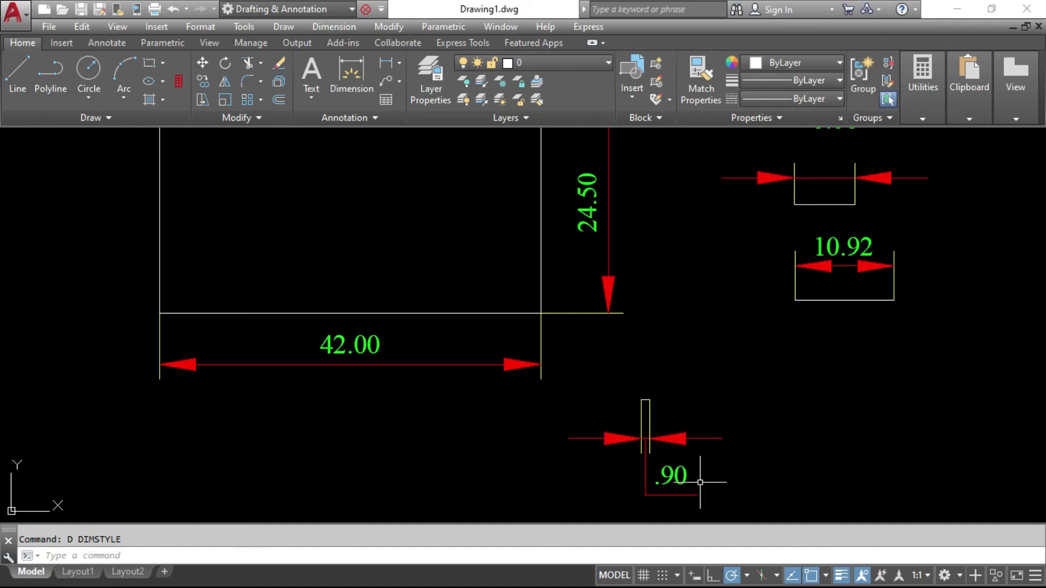
middle_click_drag(691, 457, 670, 441)
type("D")
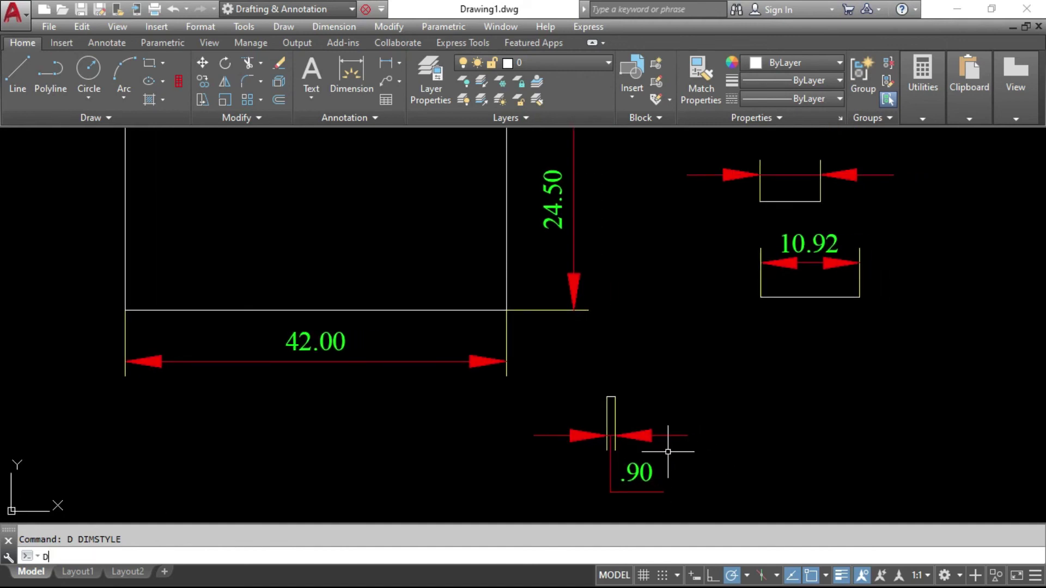
key("Return")
Preview Architectural linear units for style 01, then keep Decimal
left_click(685, 267)
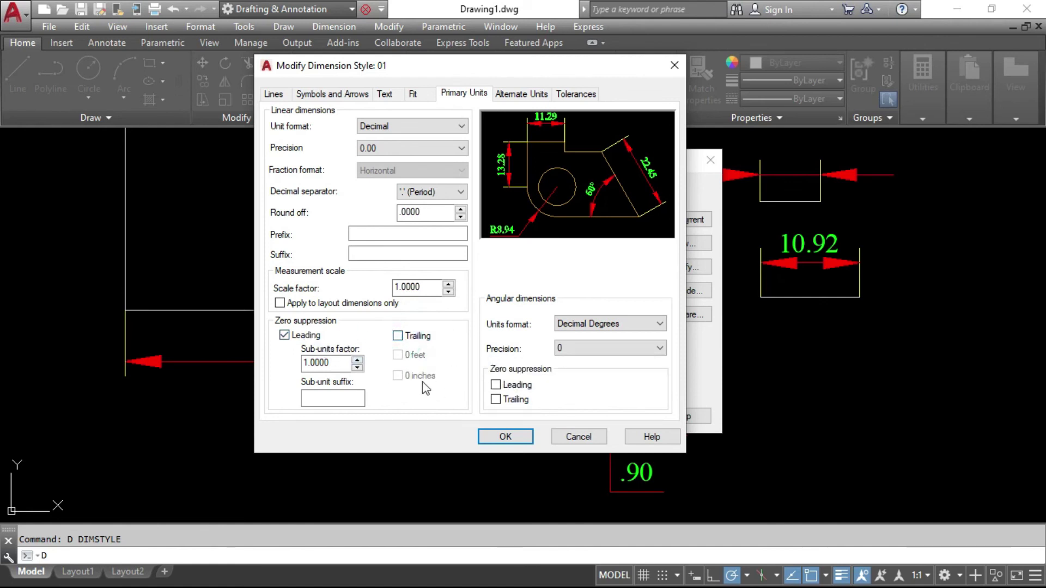
left_click(404, 126)
left_click(413, 170)
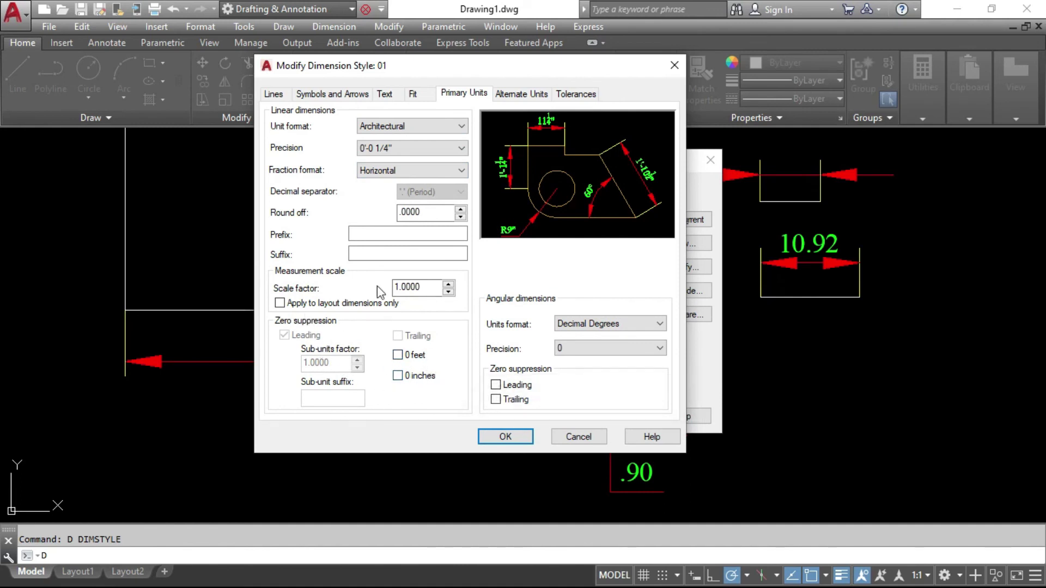
left_click(397, 127)
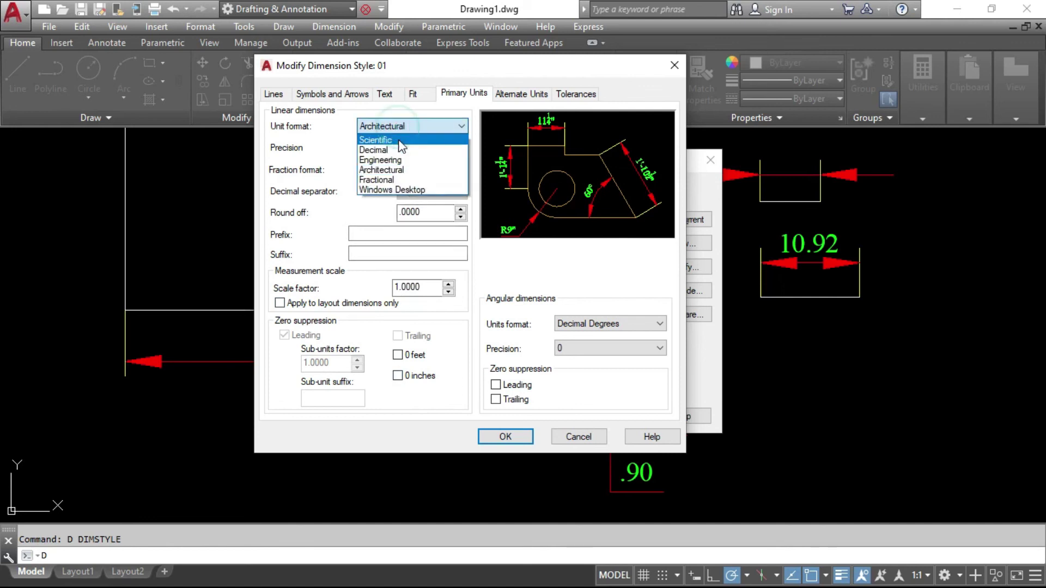
left_click(401, 149)
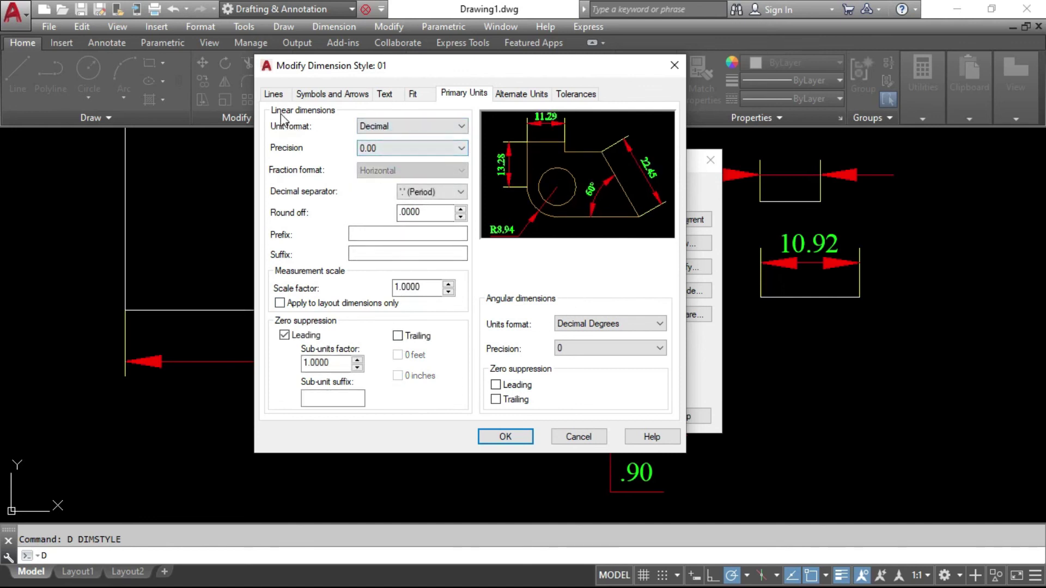
left_click(426, 127)
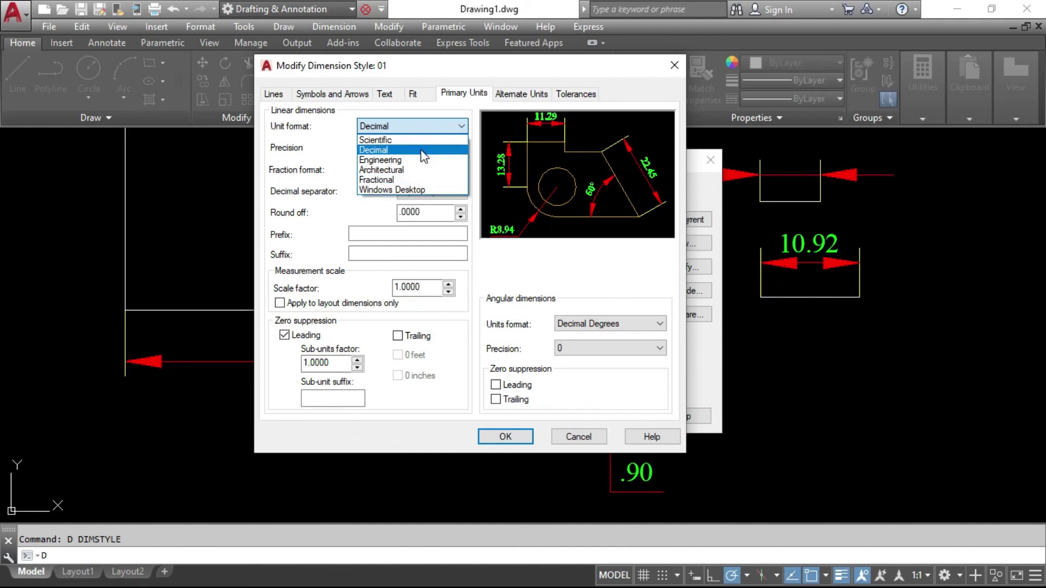
left_click(580, 279)
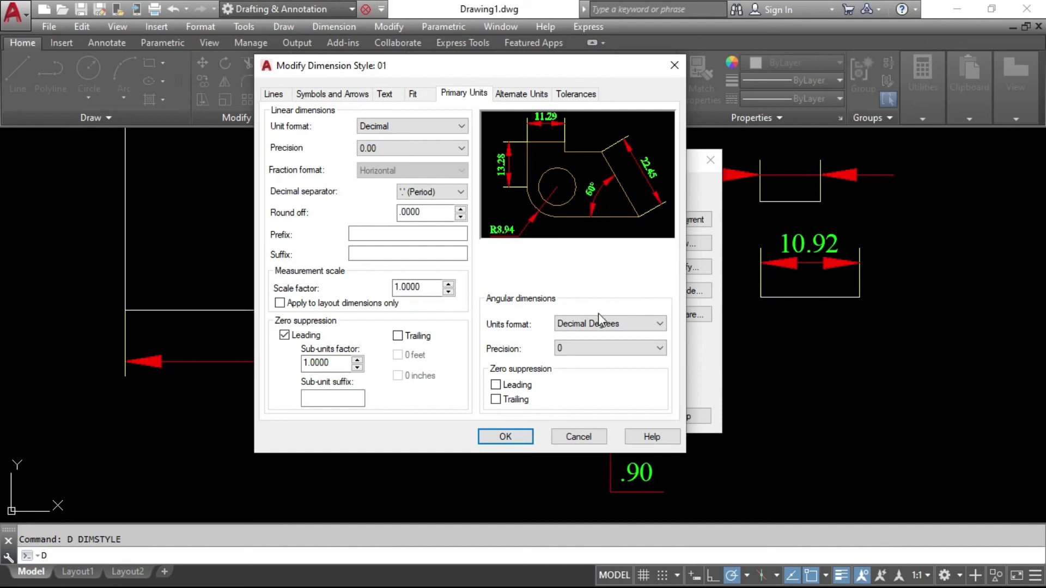
Set style 01's angular units to Degrees Minutes Seconds with 0d00' precision
left_click(603, 327)
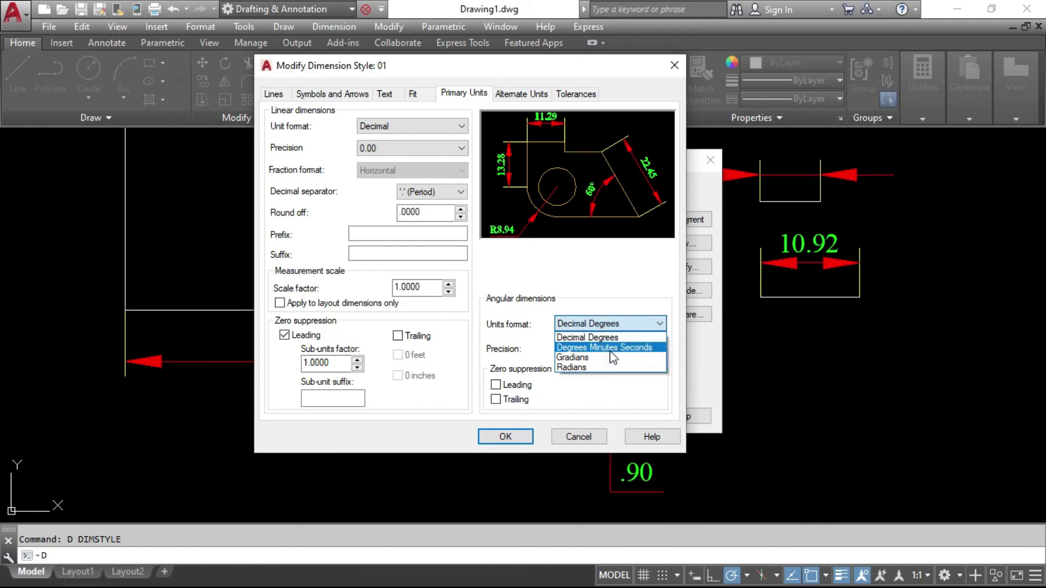
left_click(623, 349)
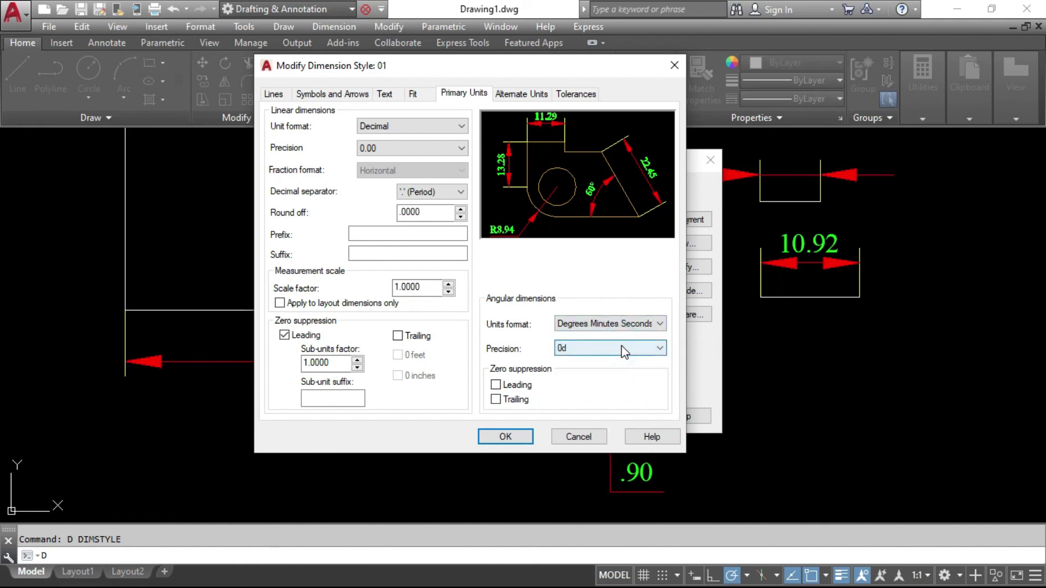
left_click(594, 349)
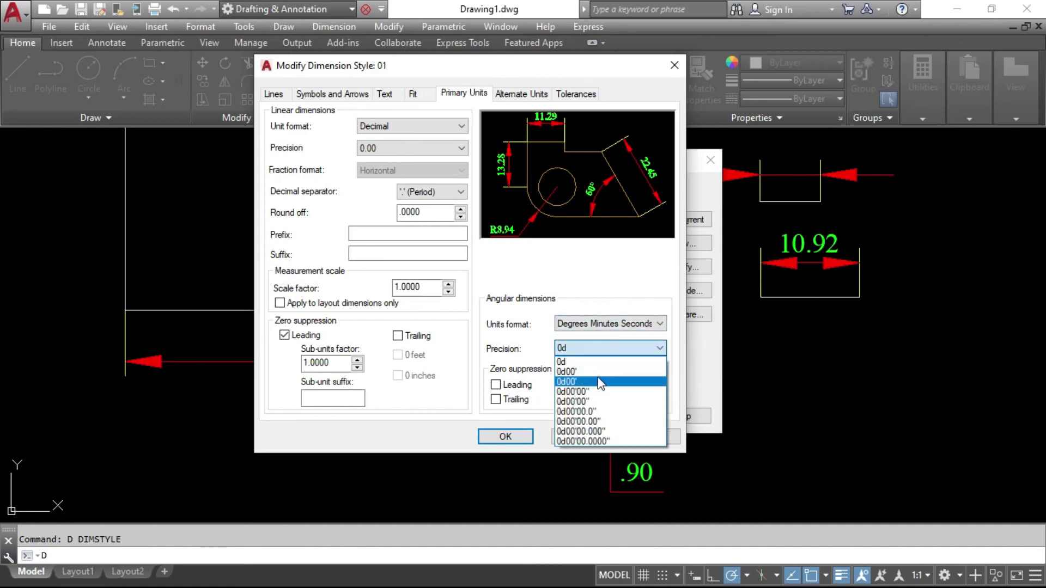
left_click(600, 382)
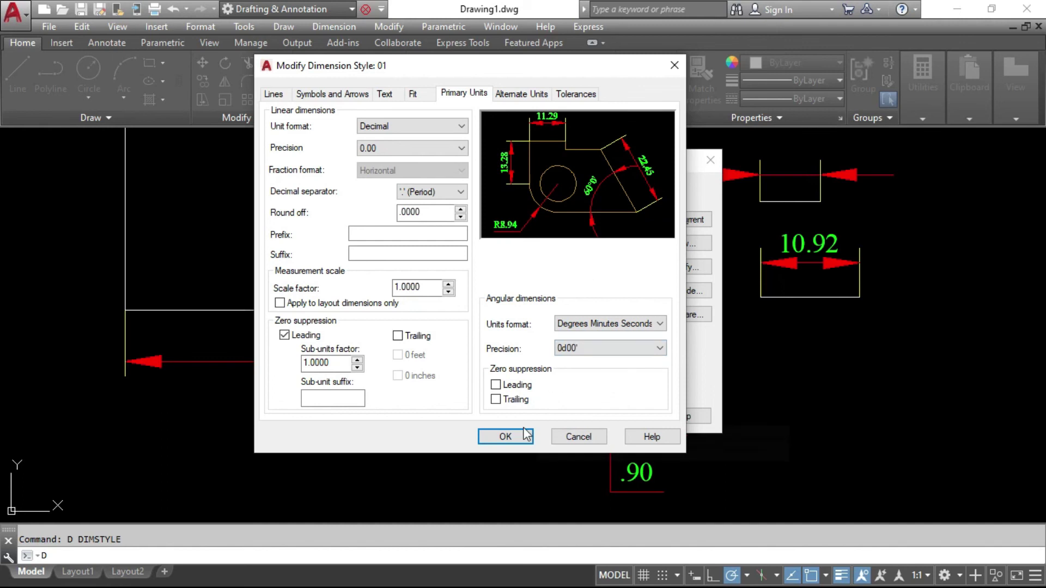
left_click(525, 434)
left_click(614, 418)
Draw two connected lines meeting at an angle
scroll(499, 358, "down", 2)
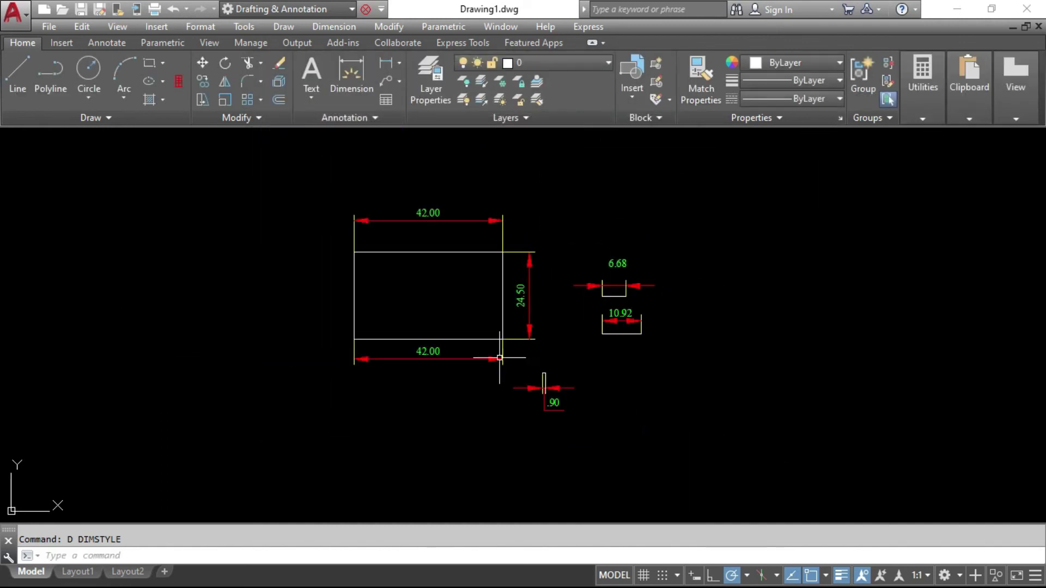
scroll(612, 361, "up", 2)
type("l")
key("Return")
left_click(702, 280)
left_click(614, 360)
left_click(740, 372)
Add an angular dimension between the two lines reading 47°54'
type("DIMAN")
key("Return")
left_click(681, 366)
left_click(659, 319)
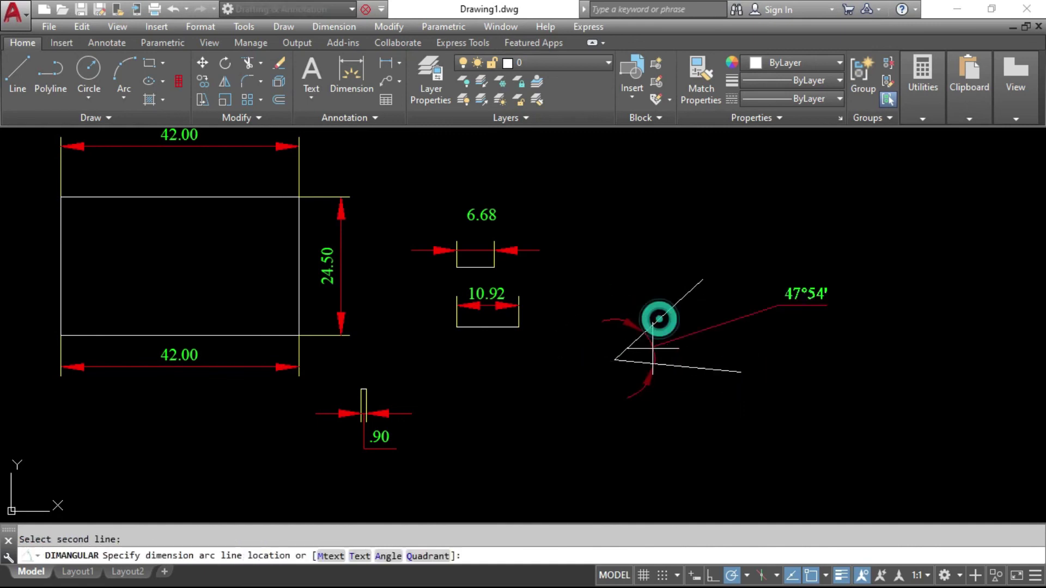
scroll(659, 337, "up", 3)
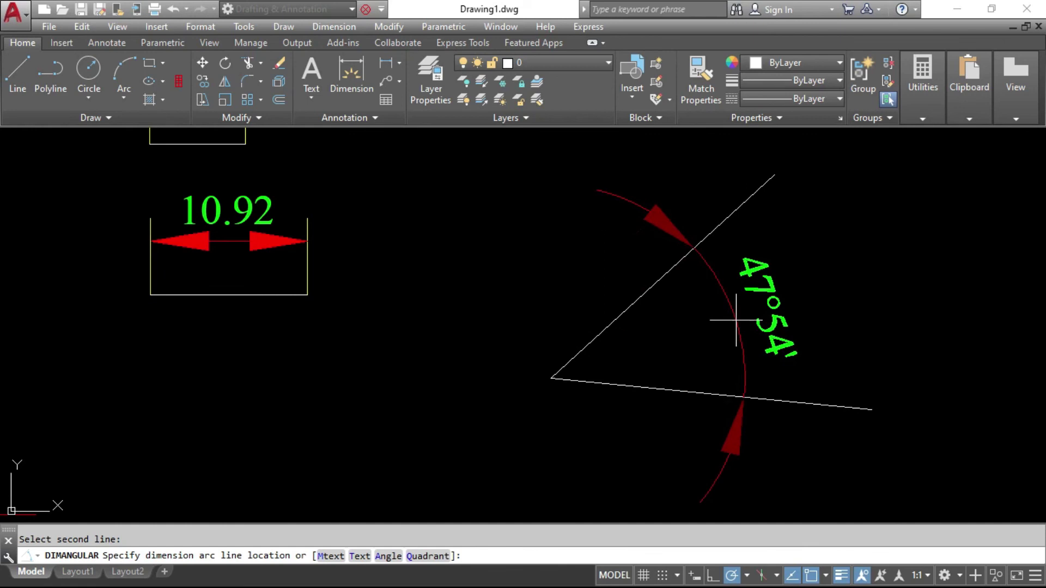
left_click(736, 320)
middle_click_drag(783, 301, 556, 315)
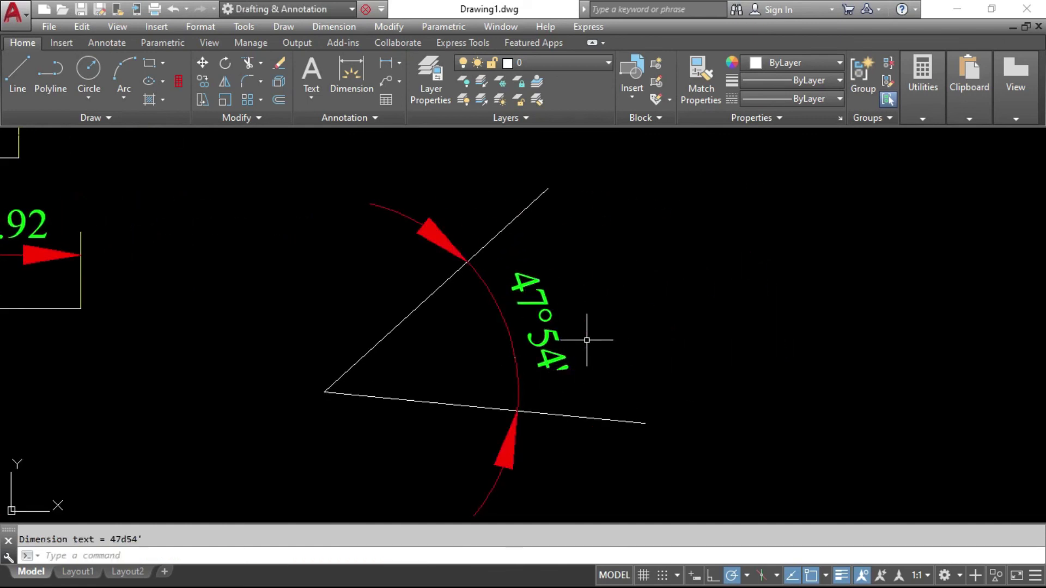
Try Radians as style 01's angular unit format
type("d")
key("Return")
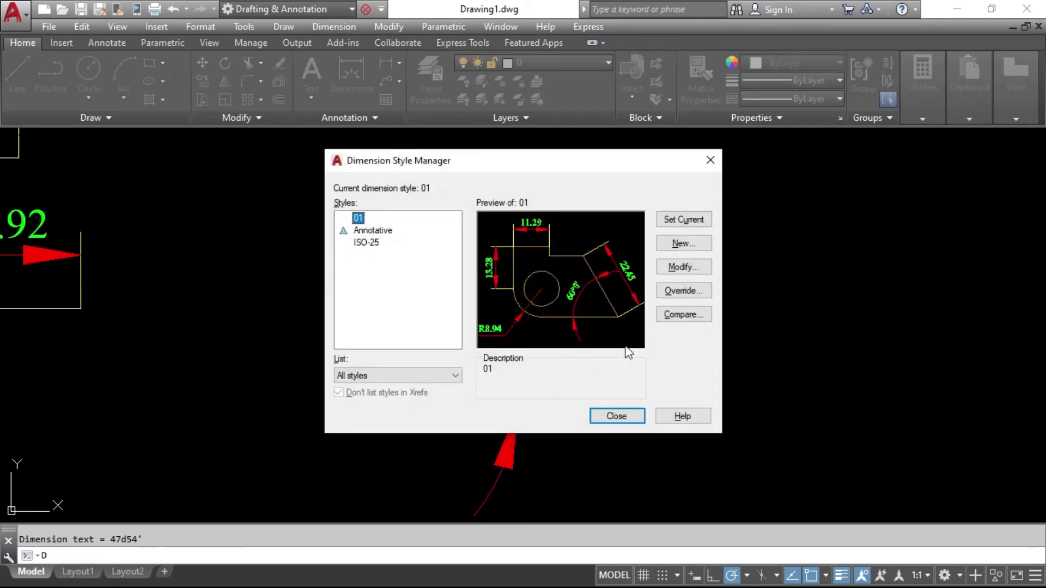
left_click(685, 268)
left_click(605, 324)
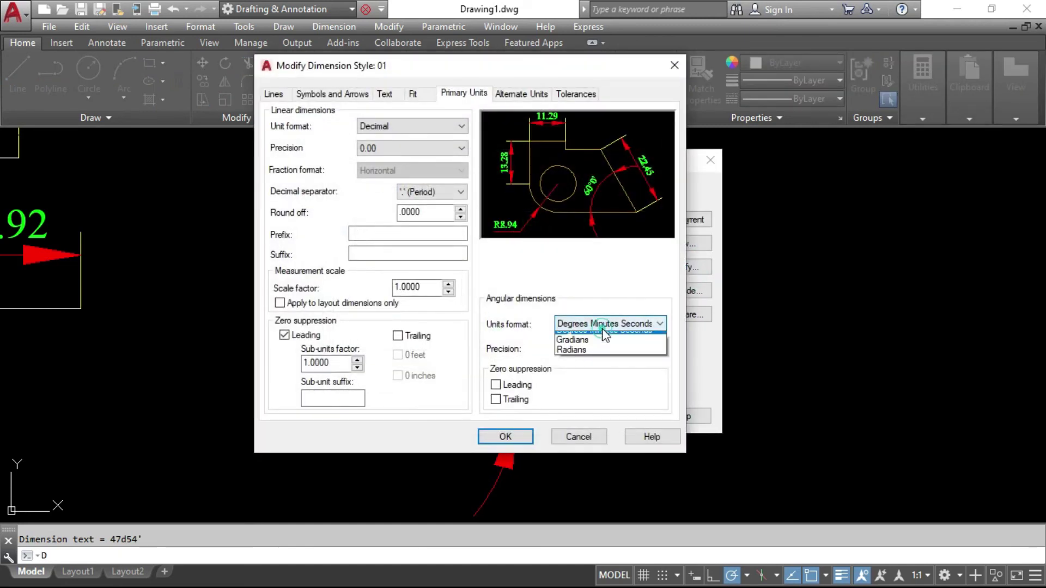
left_click(572, 367)
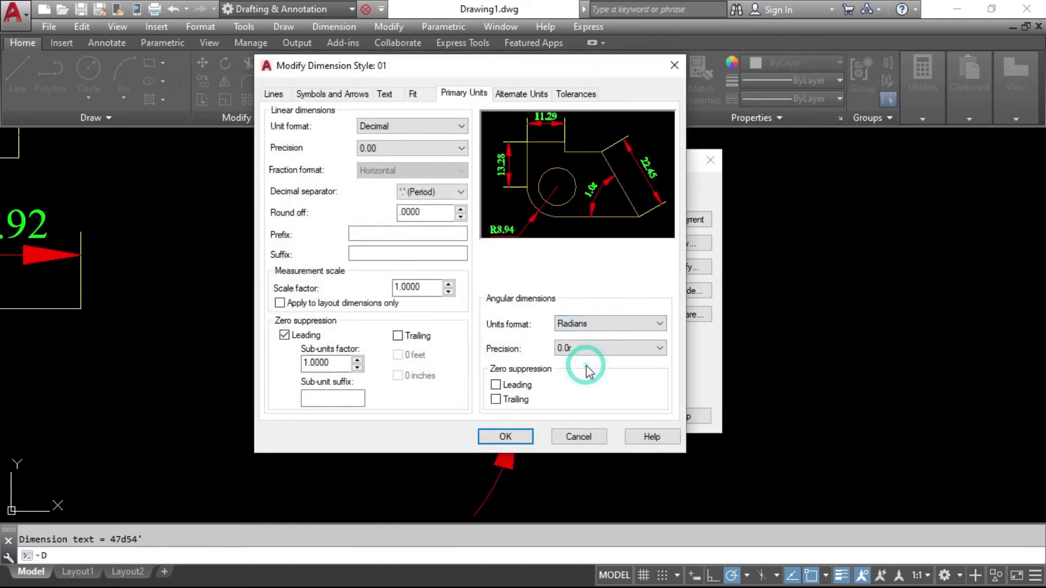
left_click(525, 435)
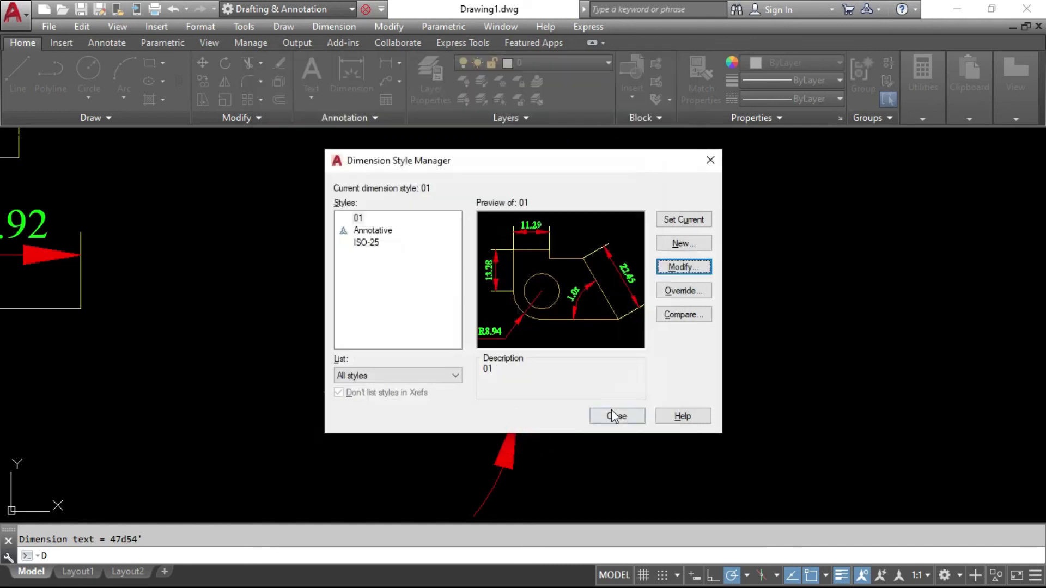
left_click(611, 412)
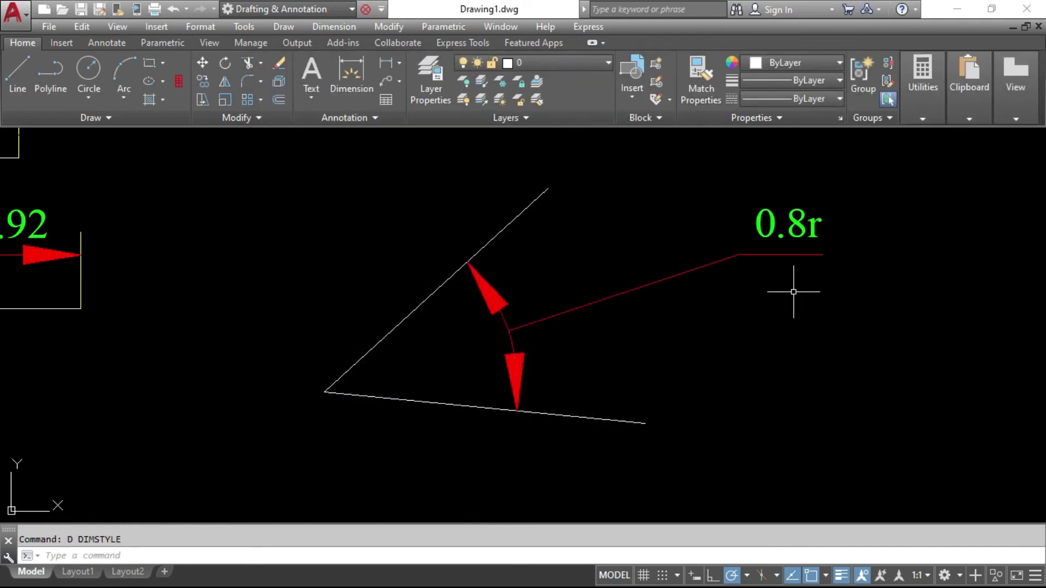
Set style 01's angles to Decimal Degrees with 0.00 precision
type("D")
key("Return")
left_click(695, 266)
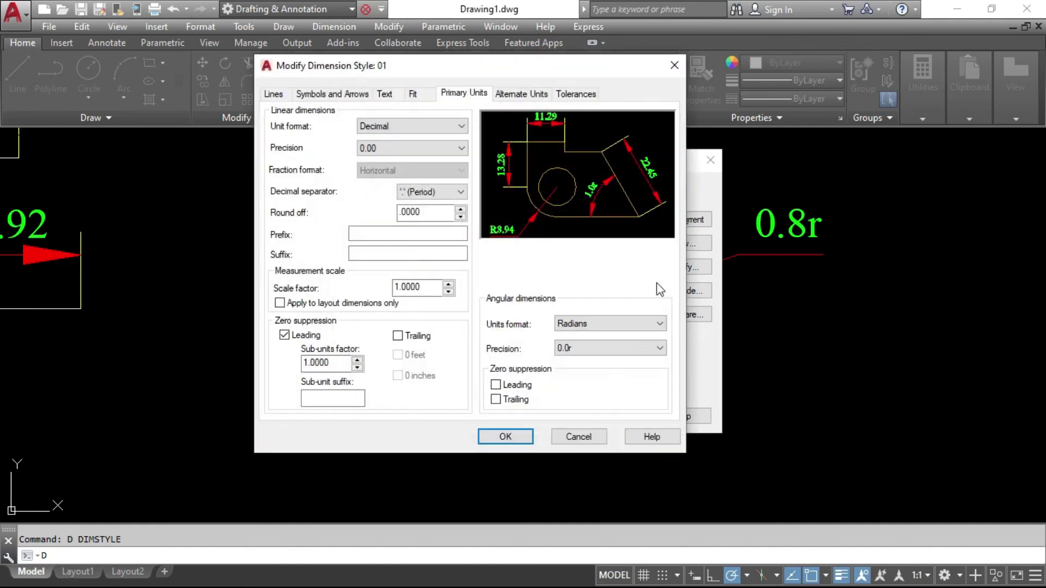
left_click(602, 327)
left_click(600, 335)
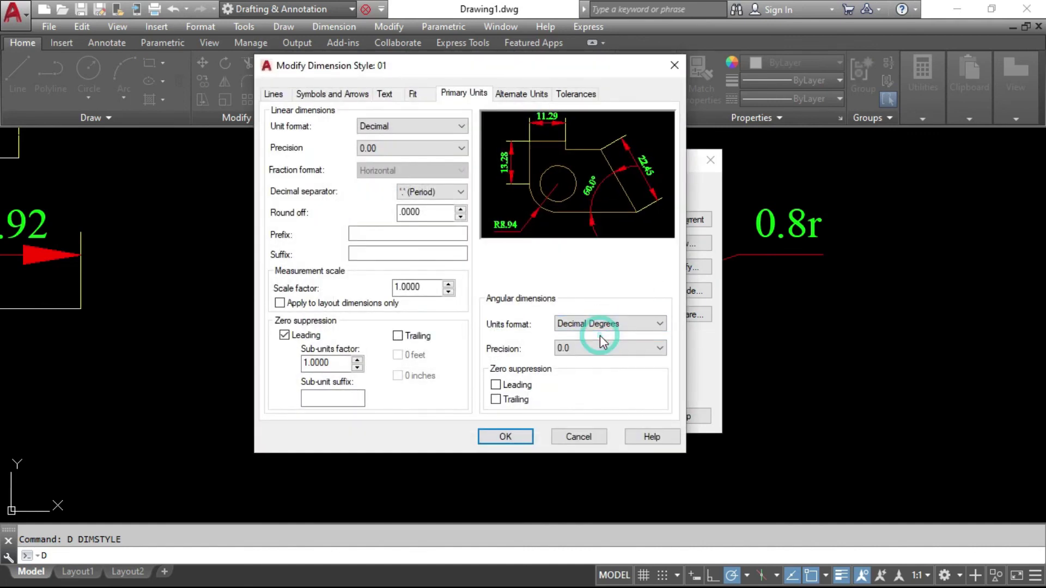
left_click(596, 347)
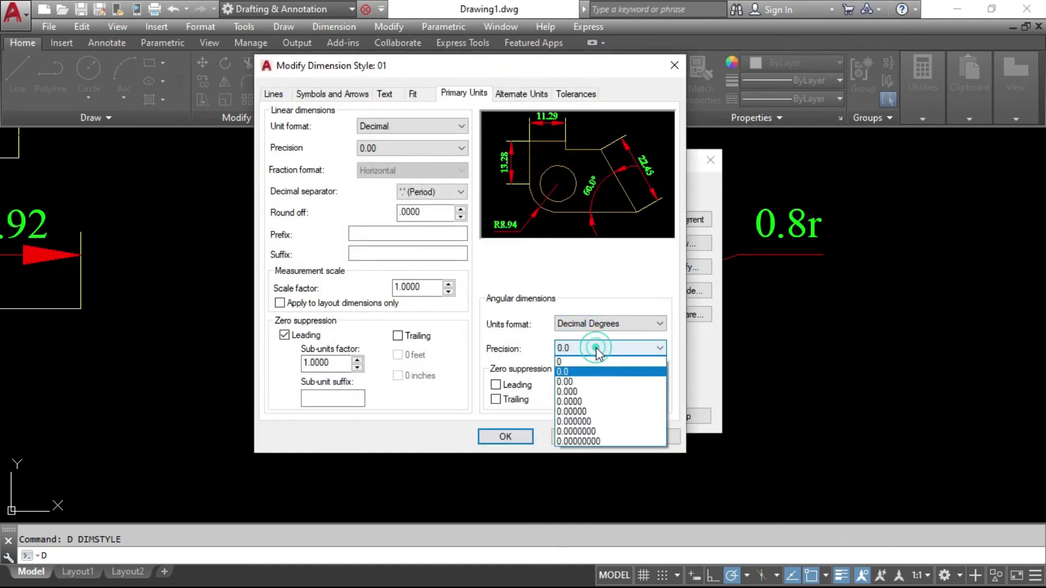
left_click(595, 382)
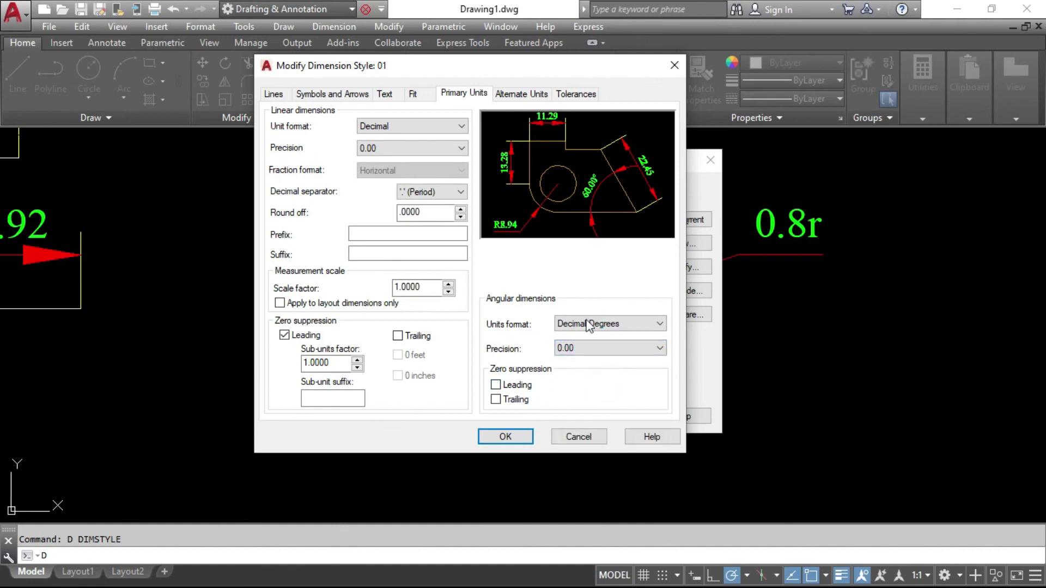
left_click(505, 436)
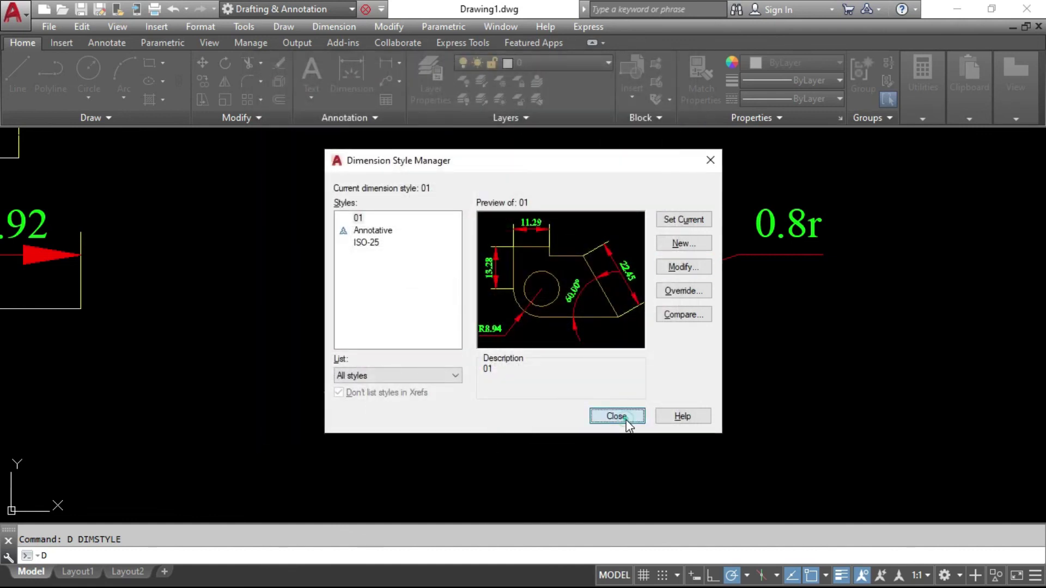
left_click(621, 426)
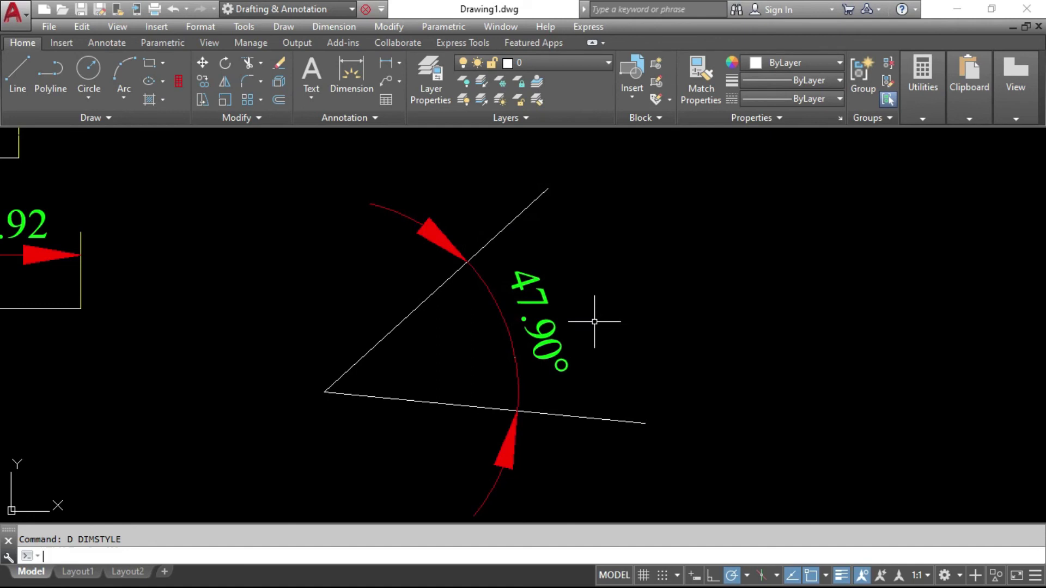
Bring up the dimension styles and move the window aside to inspect the angle dimension
type("D")
key("Return")
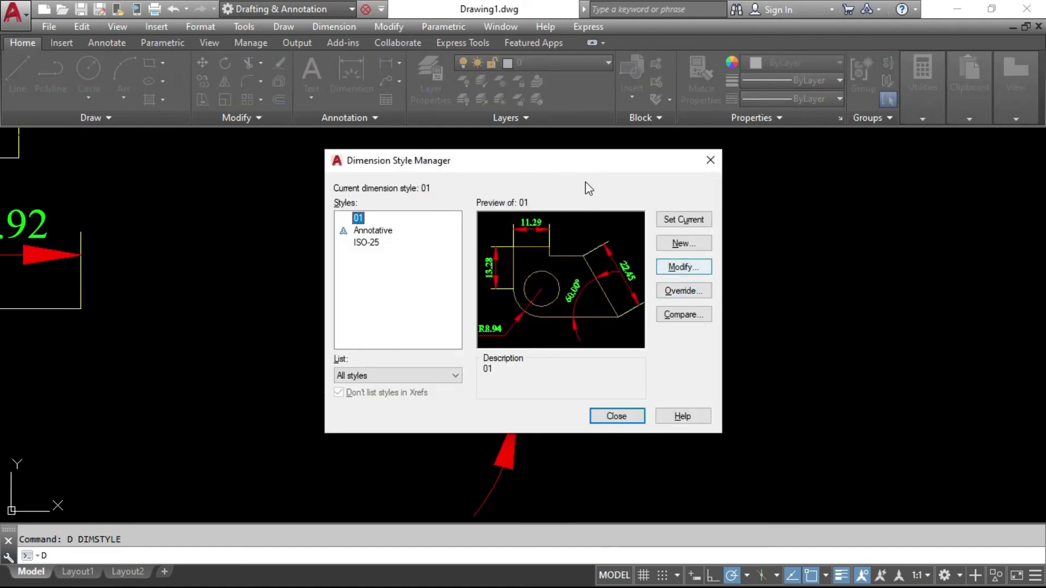
left_click_drag(588, 163, 318, 153)
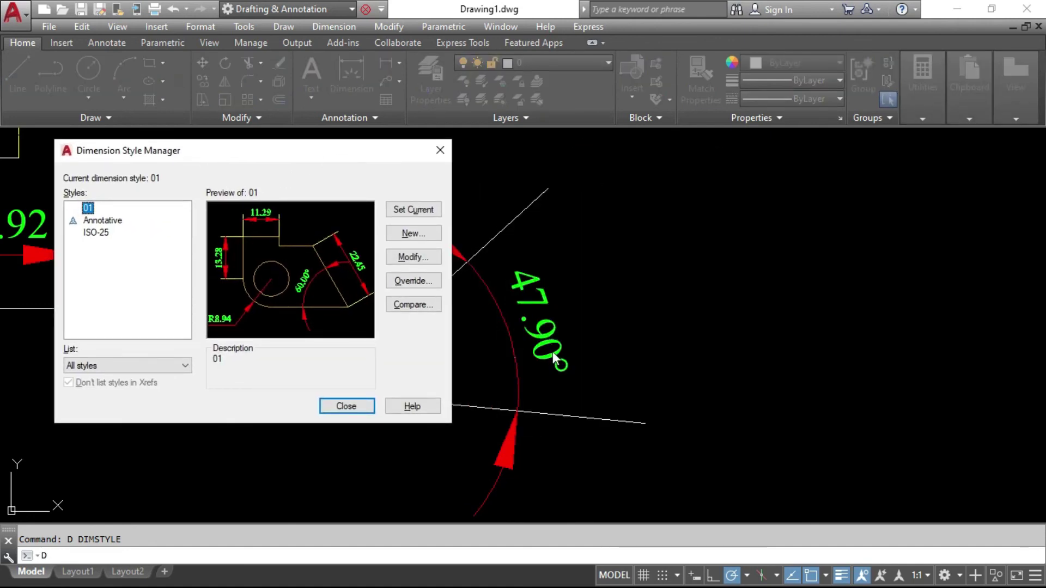
left_click(346, 405)
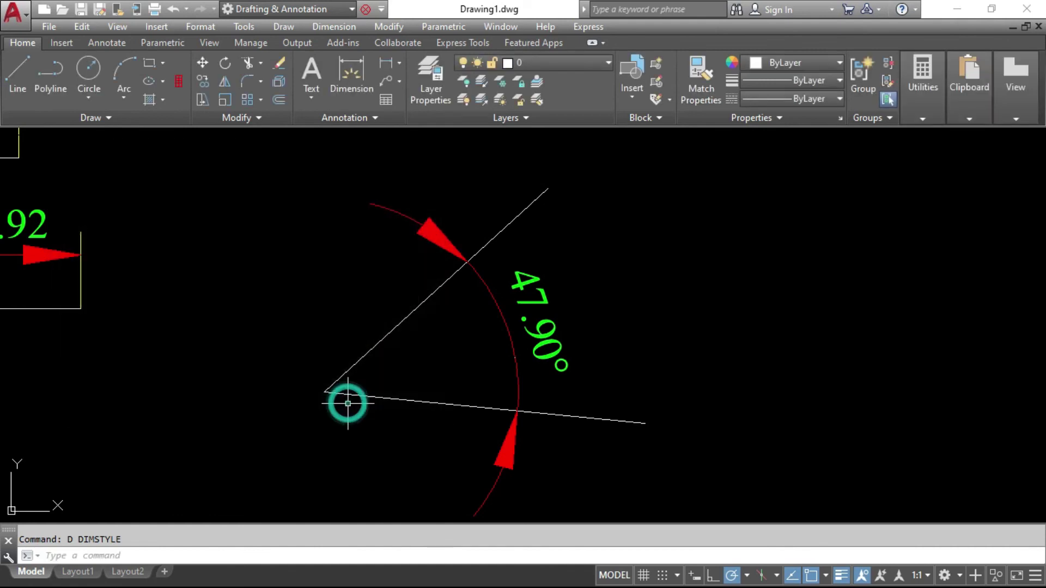
Turn on trailing zero suppression for angular values in style 01, so the angle reads 47.9°
key("Return")
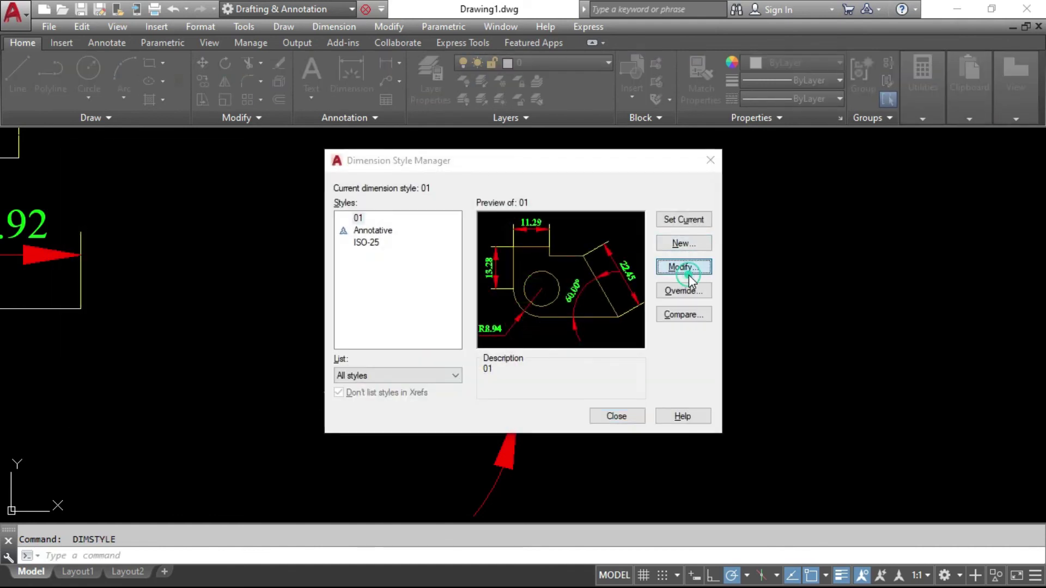
left_click(691, 267)
left_click(496, 399)
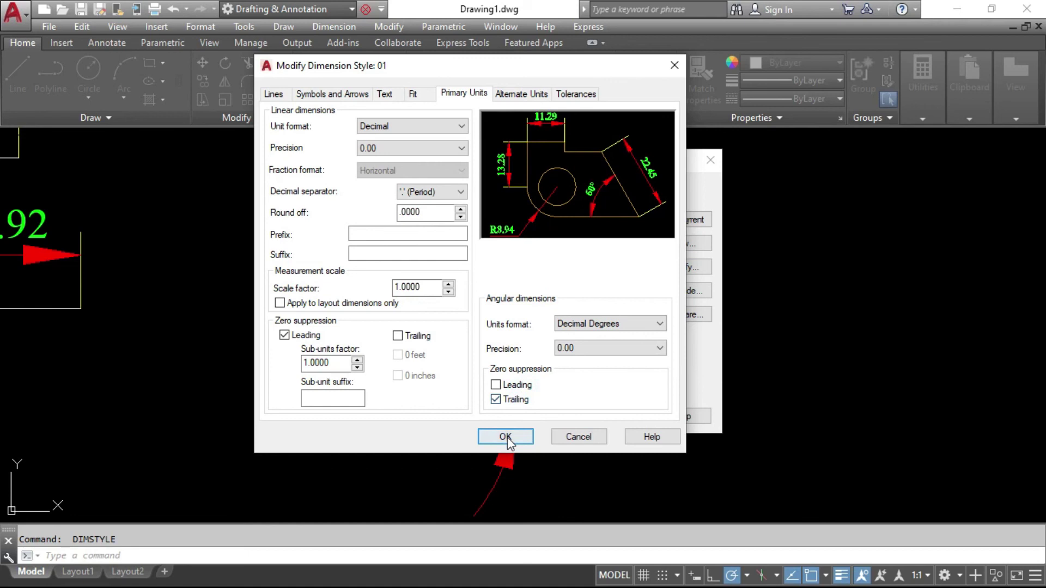
left_click(505, 436)
left_click(616, 417)
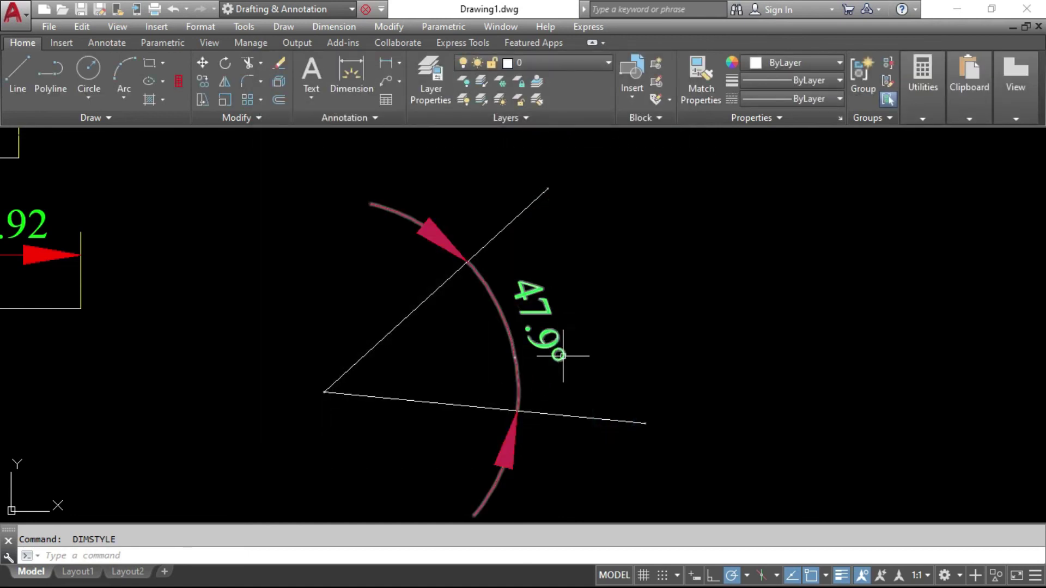
Reopen style 01's settings to review the angle now previewing 60°
type("d")
key("Return")
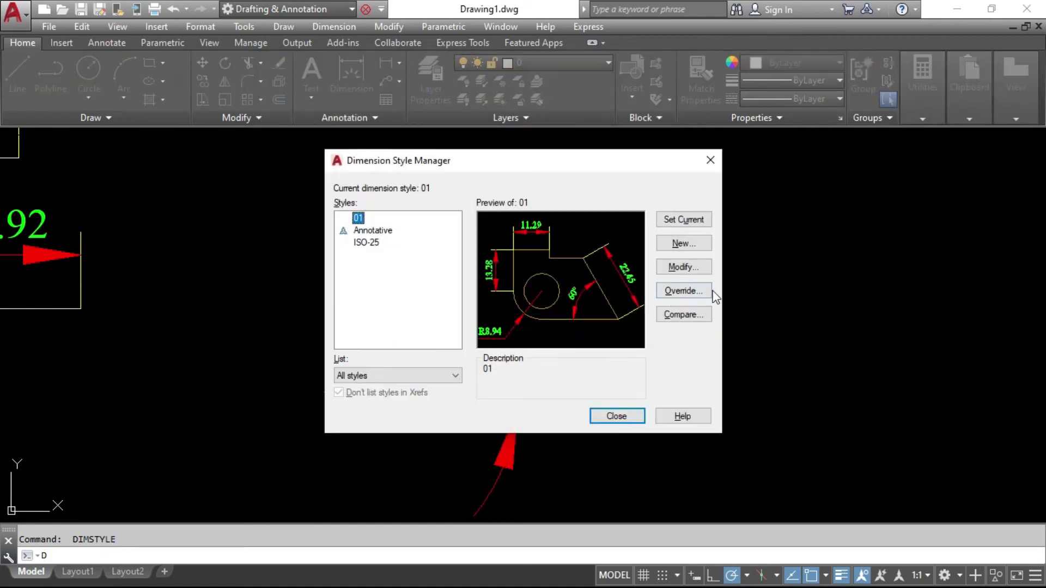
left_click(683, 267)
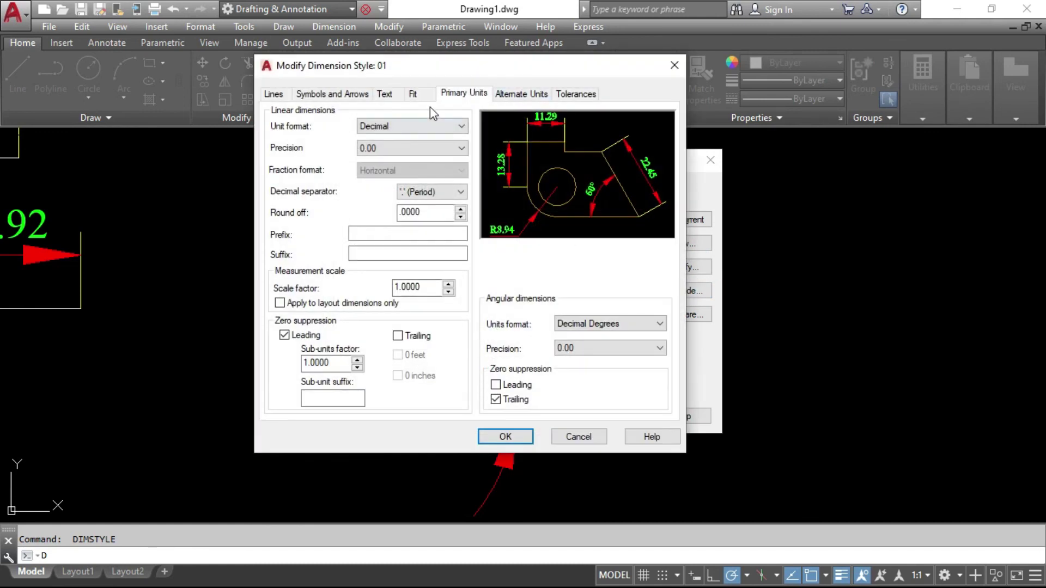